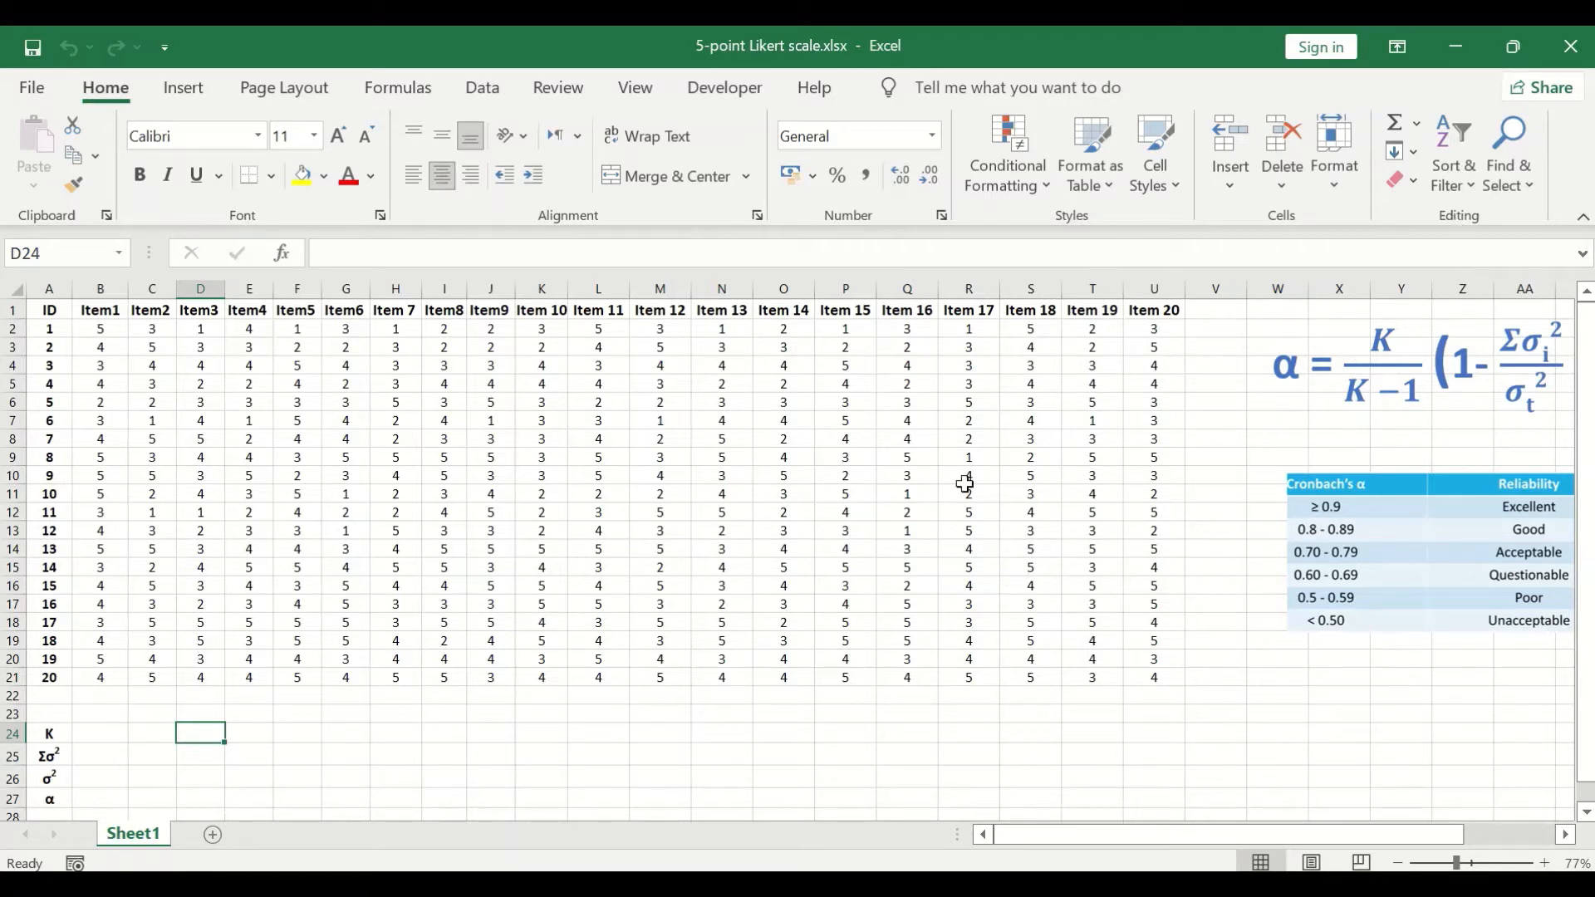
# Step: Enter the header "Totalscore" in cell V1, beside the Item 20 column
pyautogui.click(1218, 313)
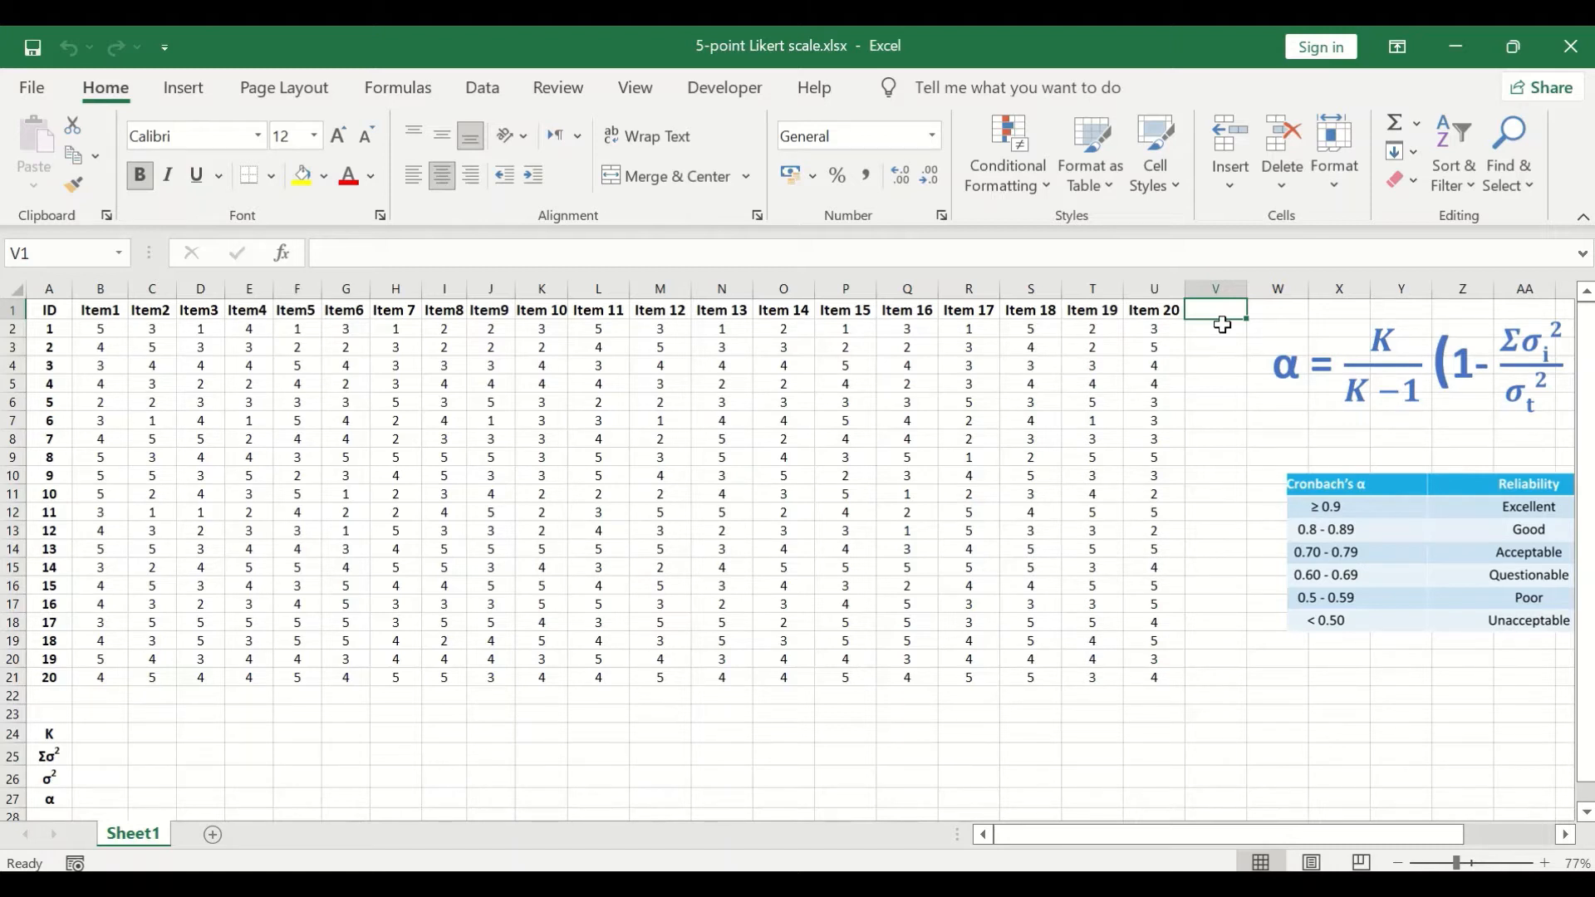
pyautogui.write('Totalss')
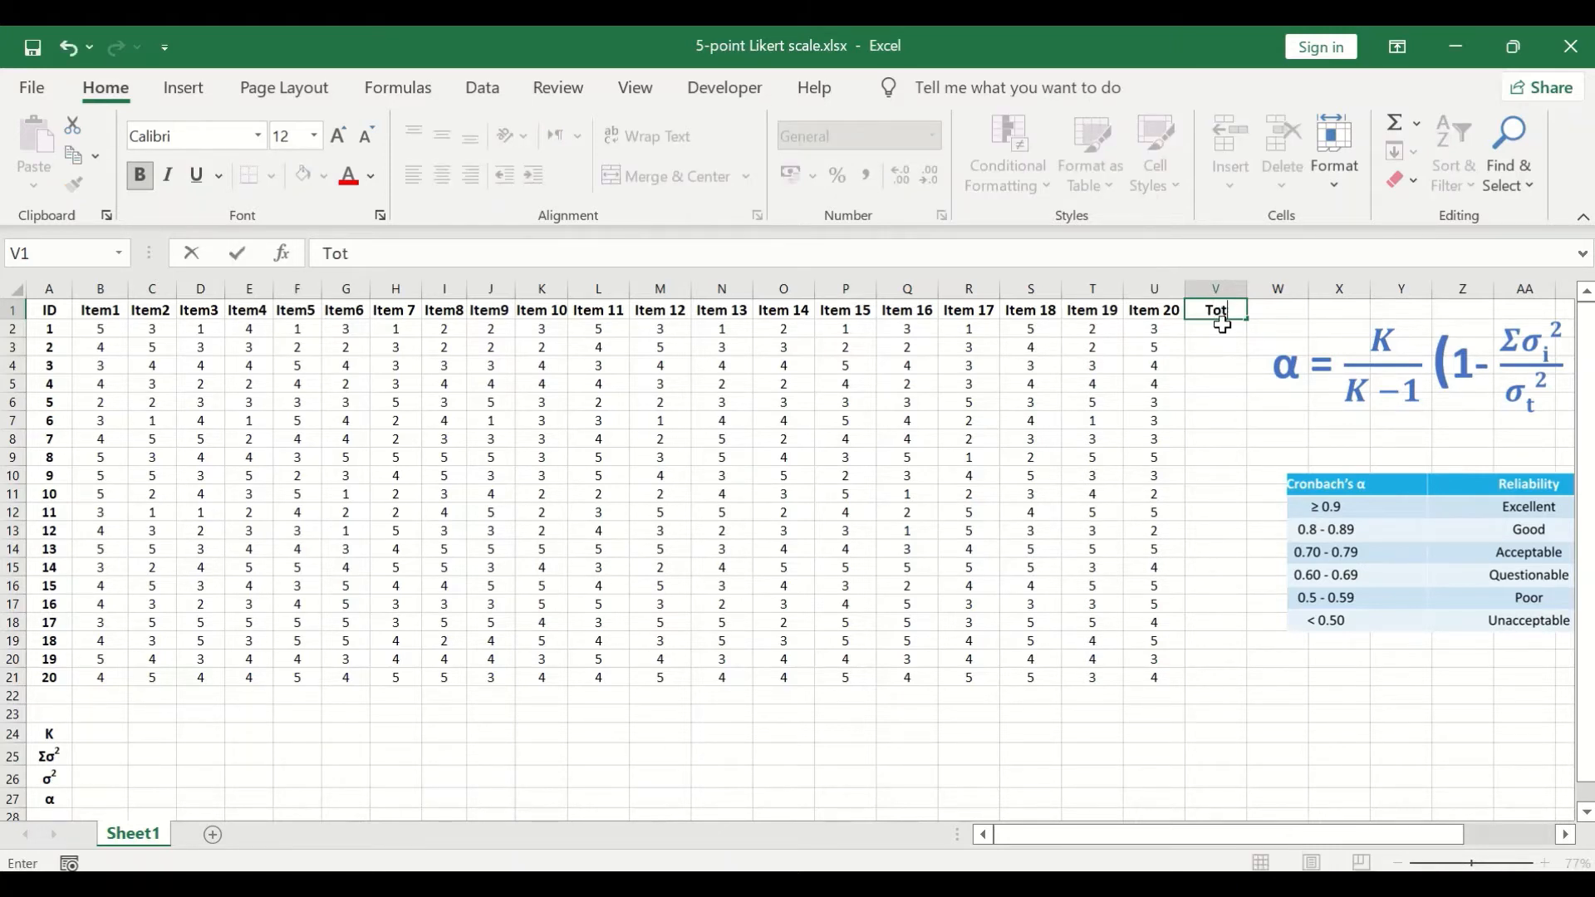
pyautogui.press('BackSpace')
pyautogui.write('core')
# Step: Total each respondent's item scores in the Totalscore column with =SUM(B2:U2) in V2, filled down to V21
pyautogui.click(1219, 328)
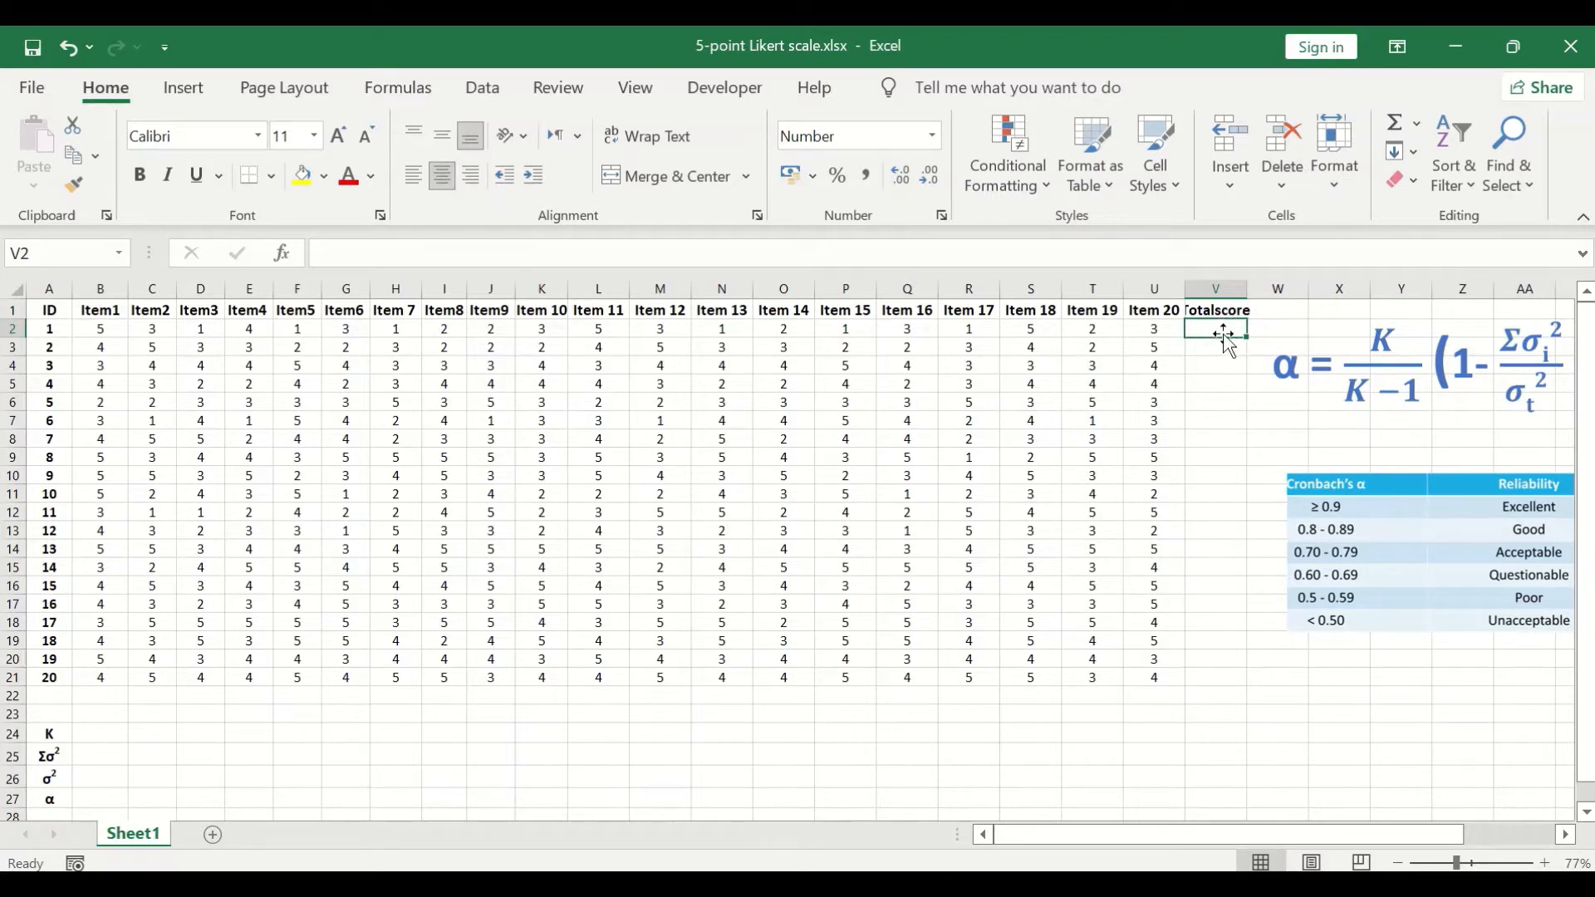
pyautogui.click(1420, 128)
pyautogui.click(1429, 153)
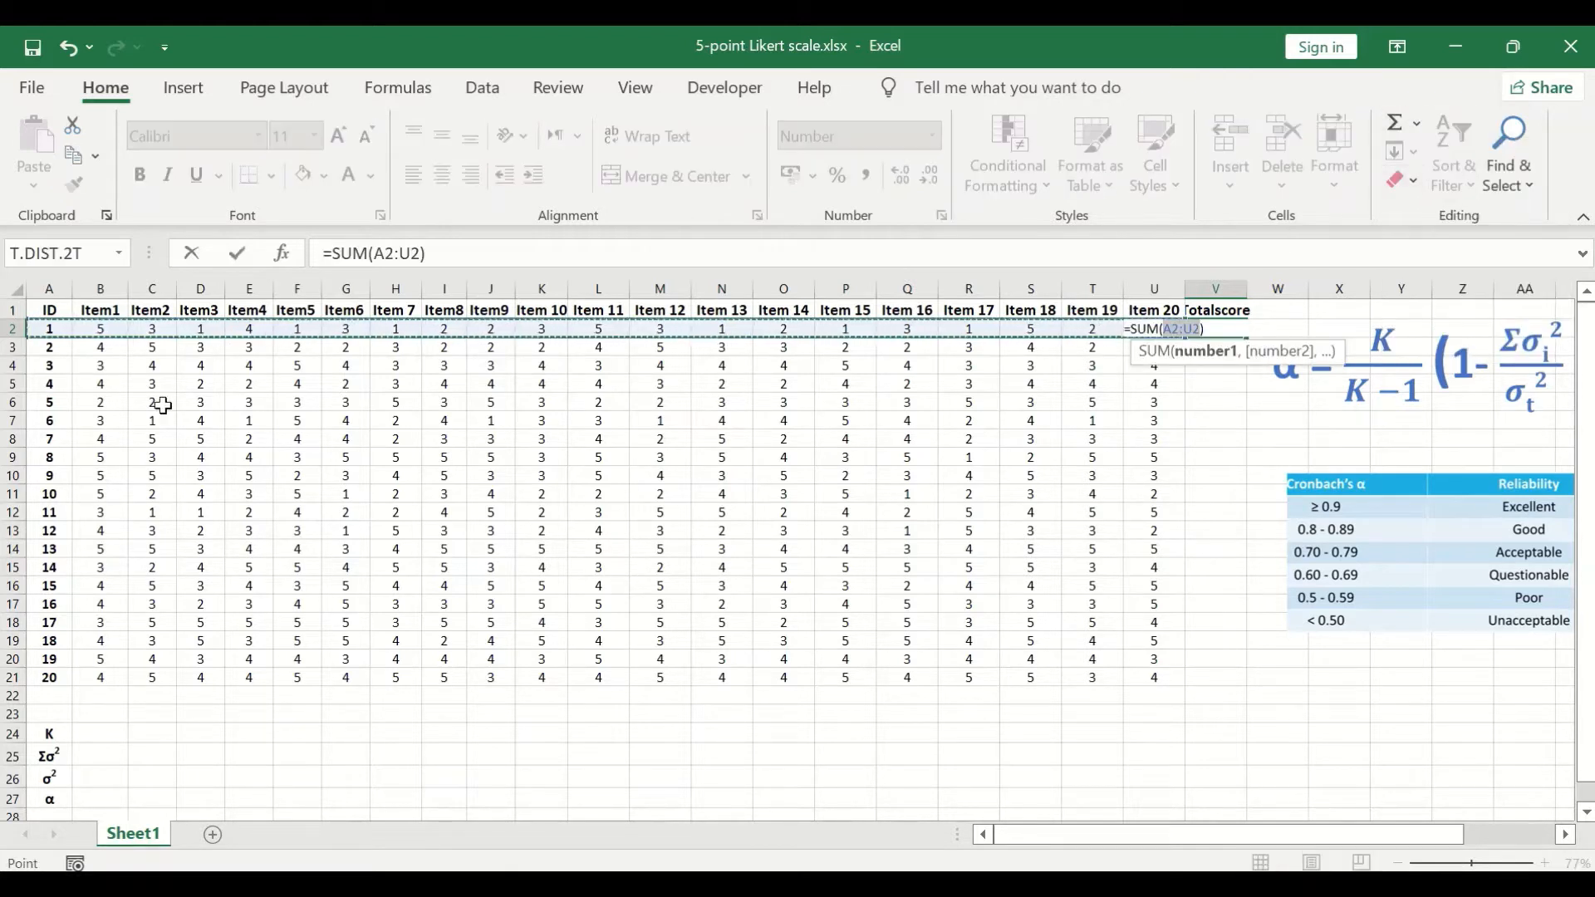
pyautogui.moveTo(101, 328); pyautogui.dragTo(1153, 340)
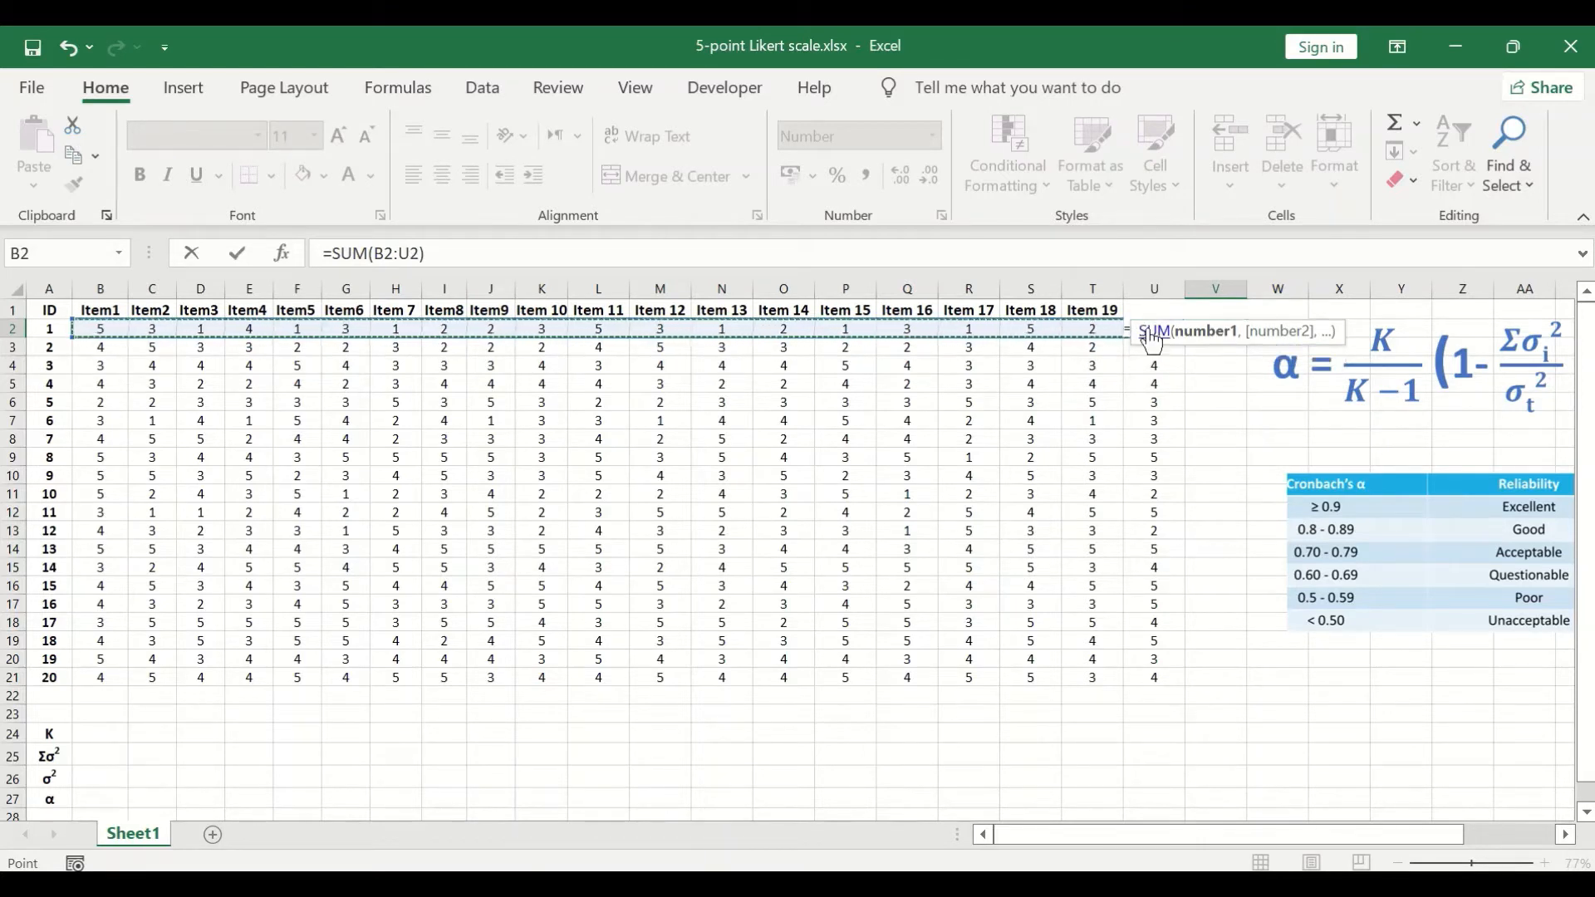
pyautogui.press('Return')
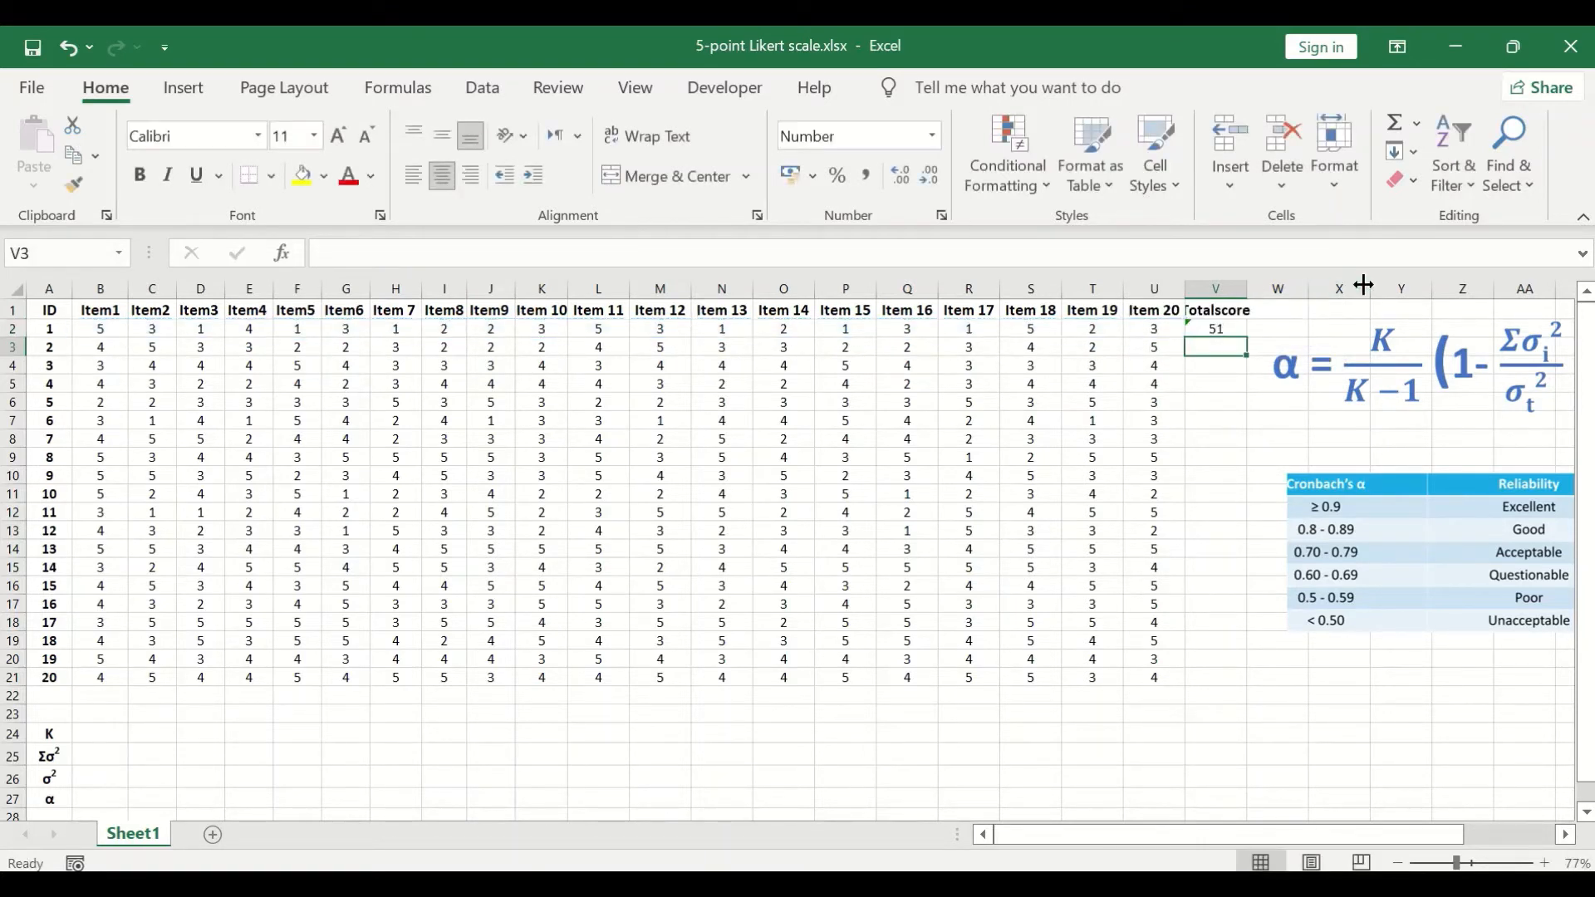
pyautogui.click(1209, 328)
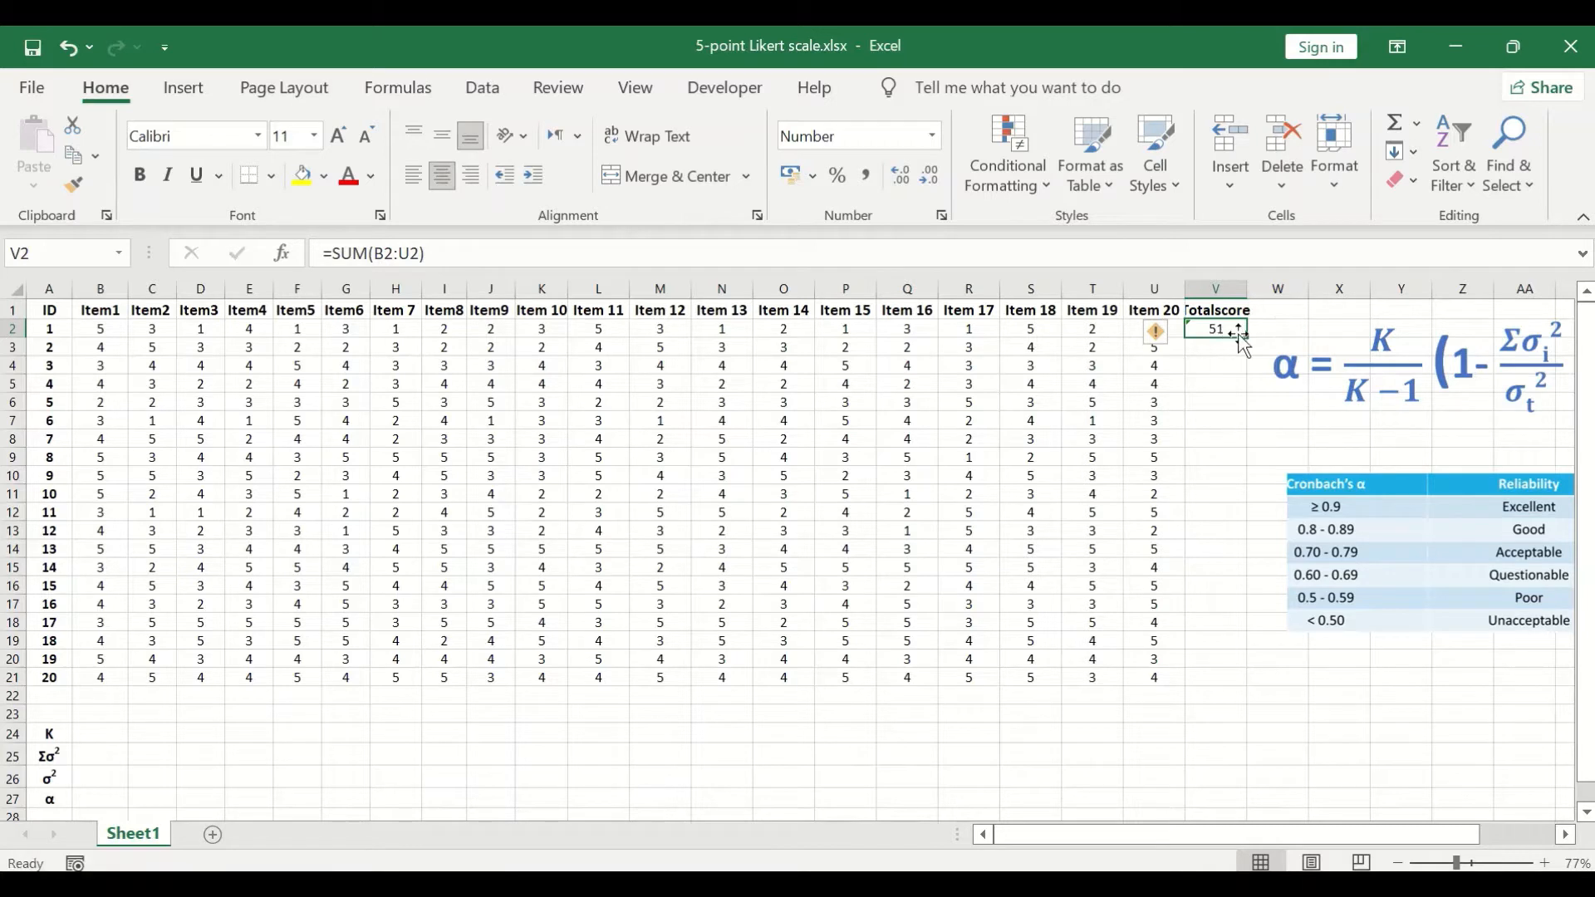
pyautogui.moveTo(1244, 336); pyautogui.dragTo(1220, 690)
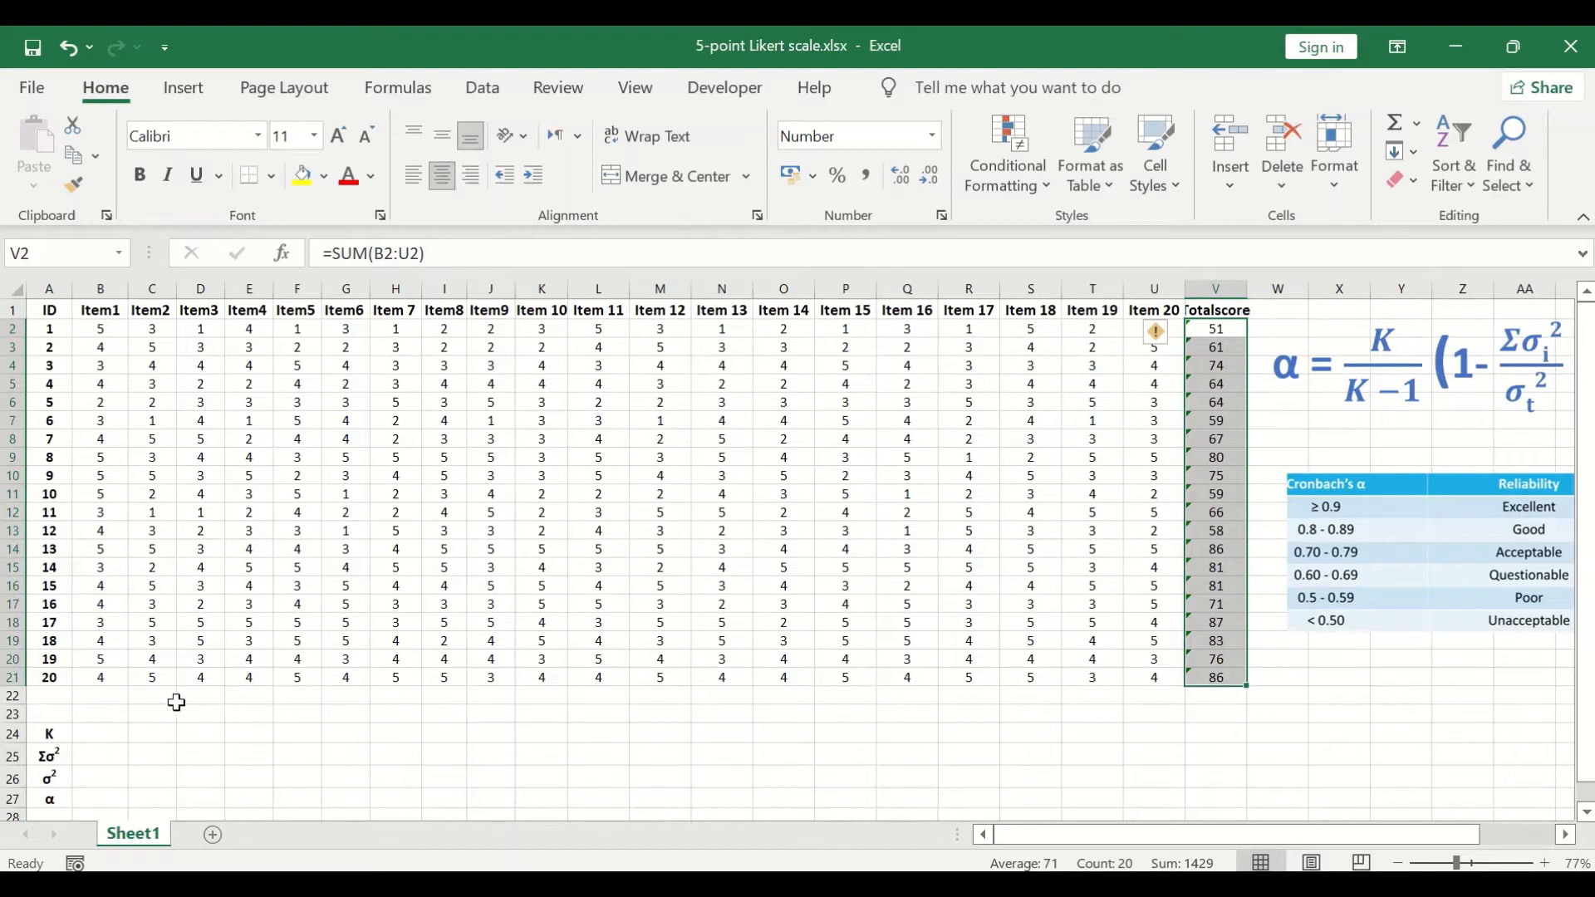
# Step: Calculate the sample variance of Item1 in cell B22 with =VAR.S(B2:B21)
pyautogui.click(106, 700)
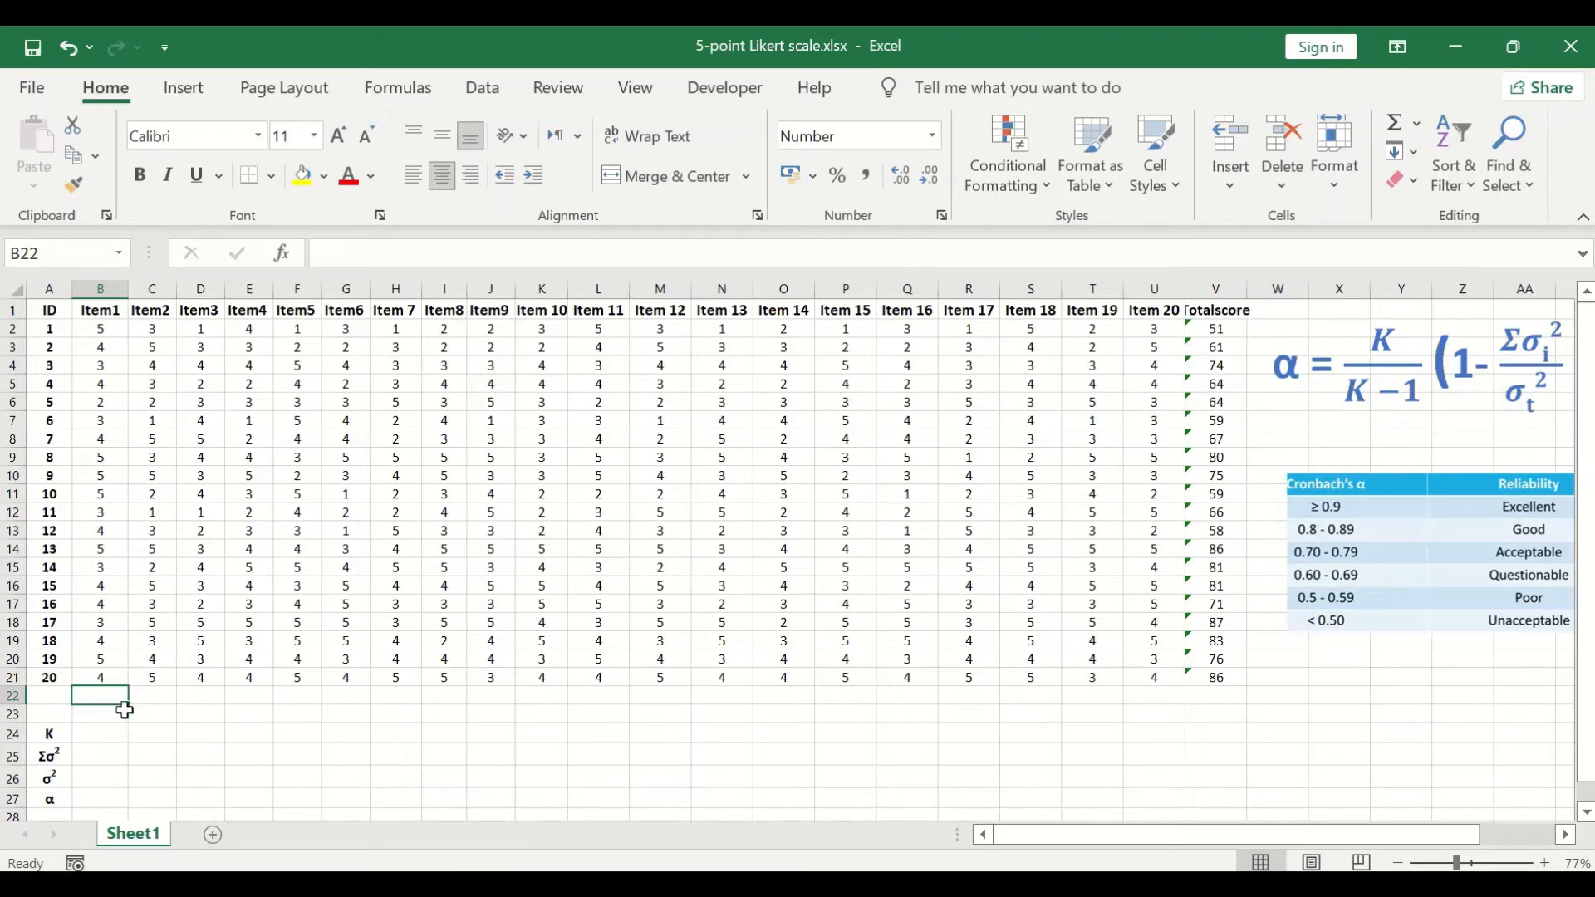
pyautogui.write('=')
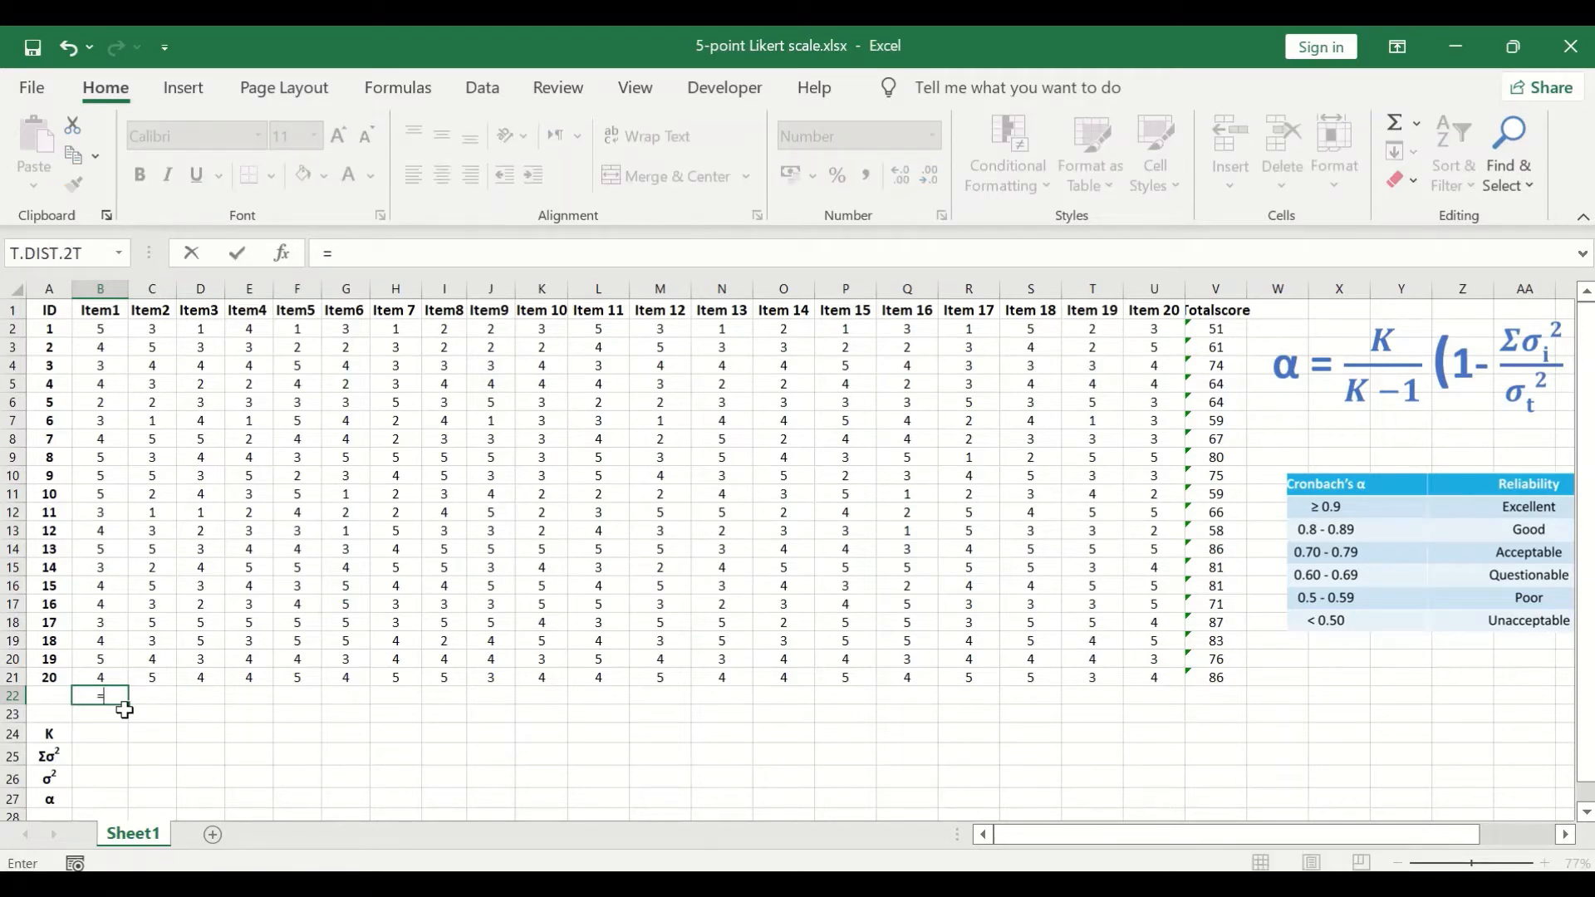
pyautogui.write('var')
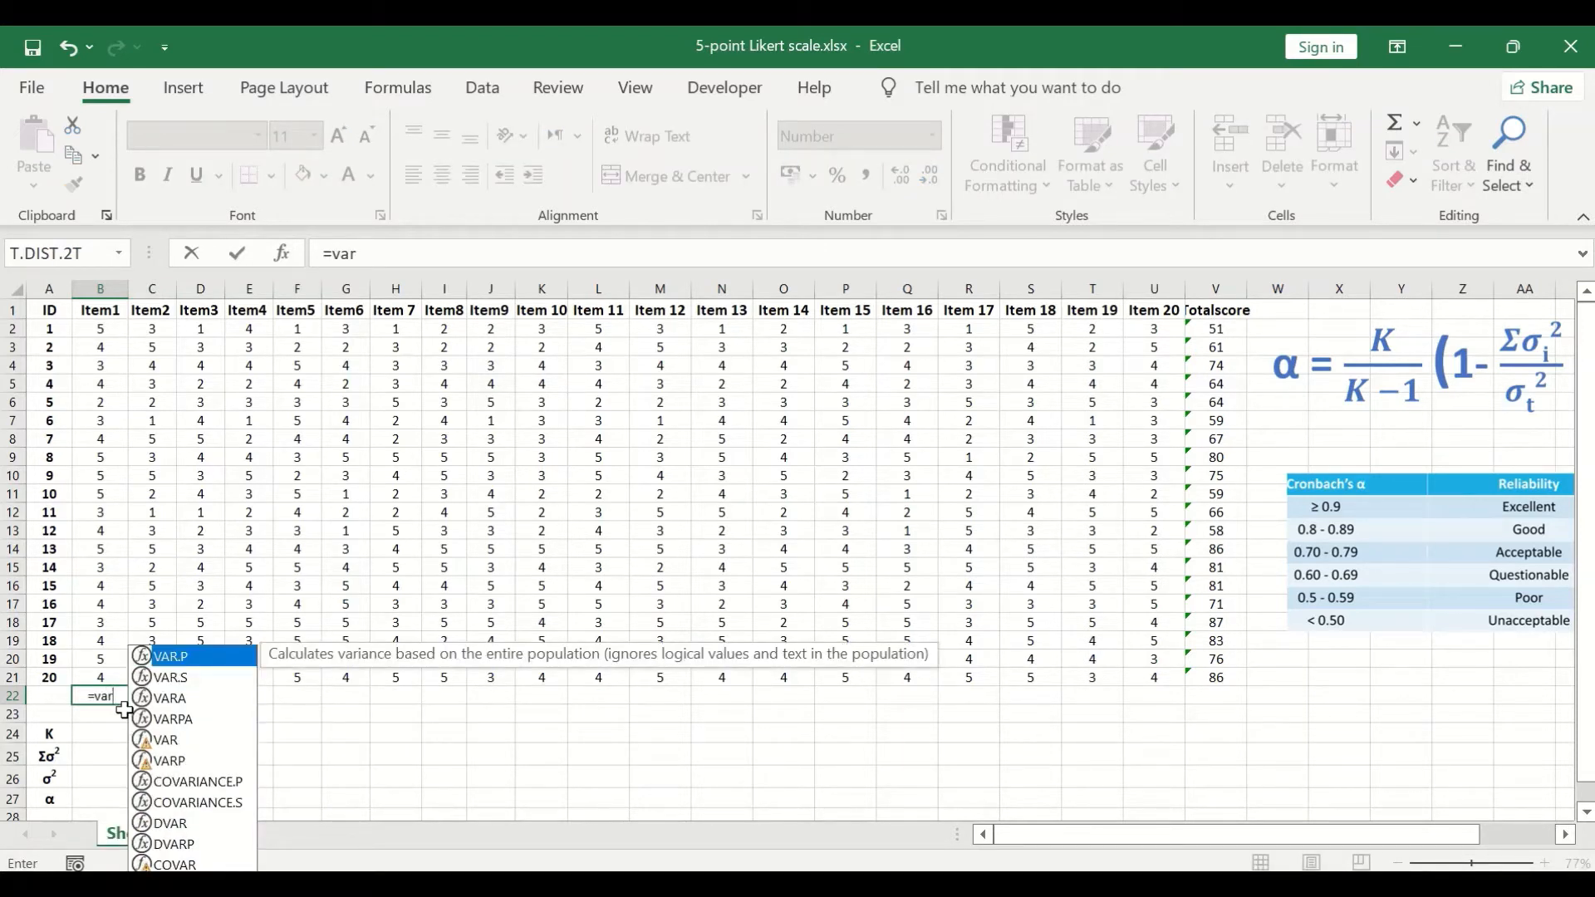
pyautogui.click(181, 678)
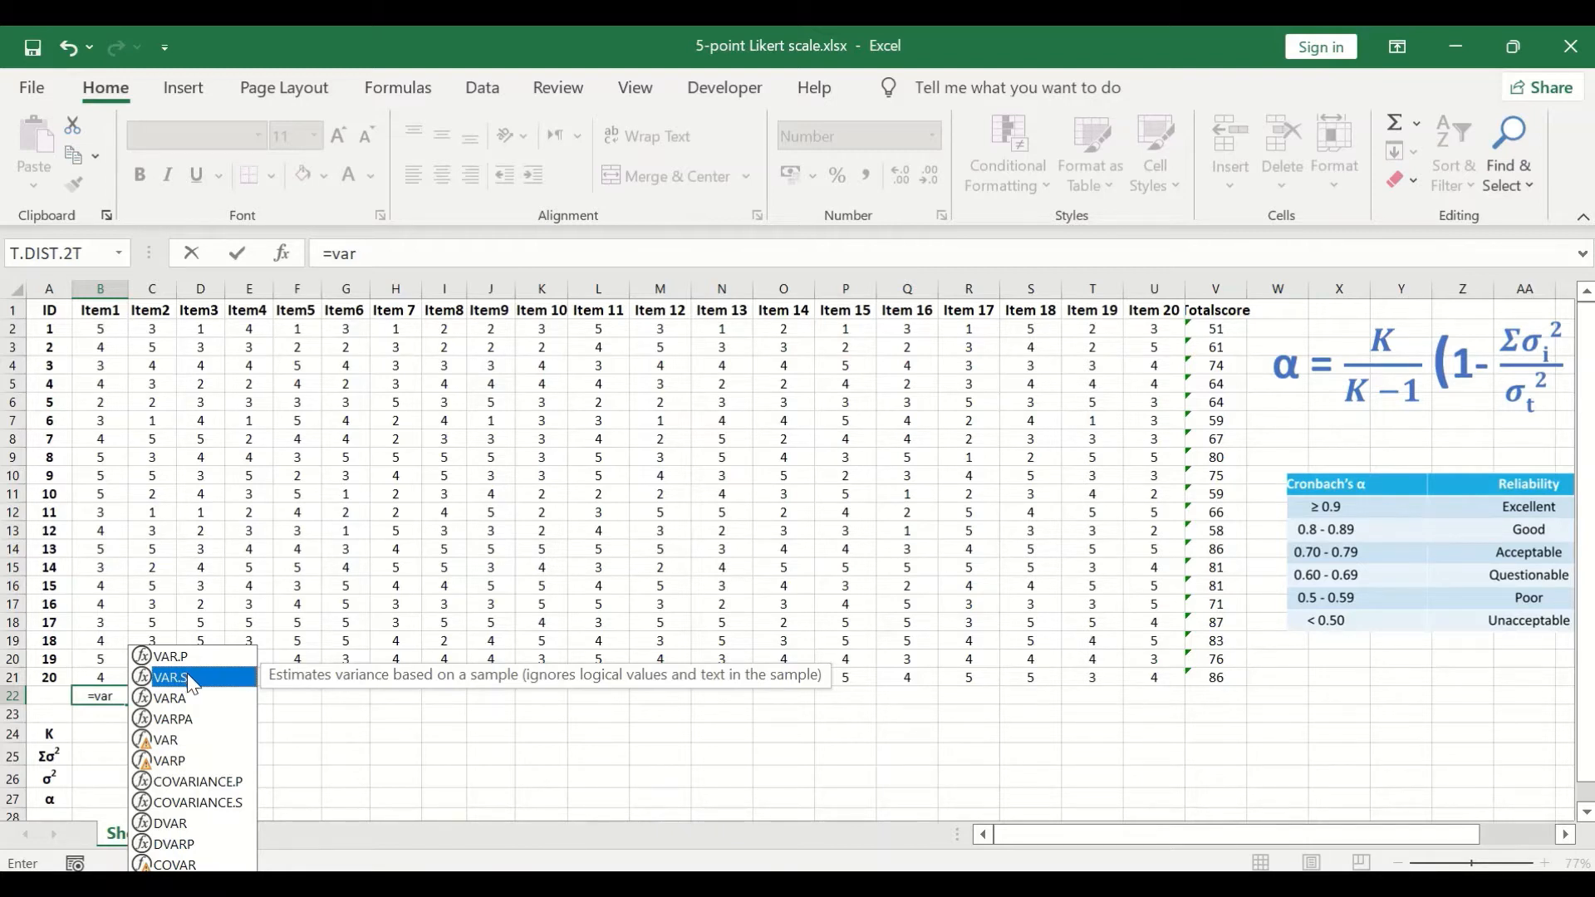
pyautogui.doubleClick(187, 678)
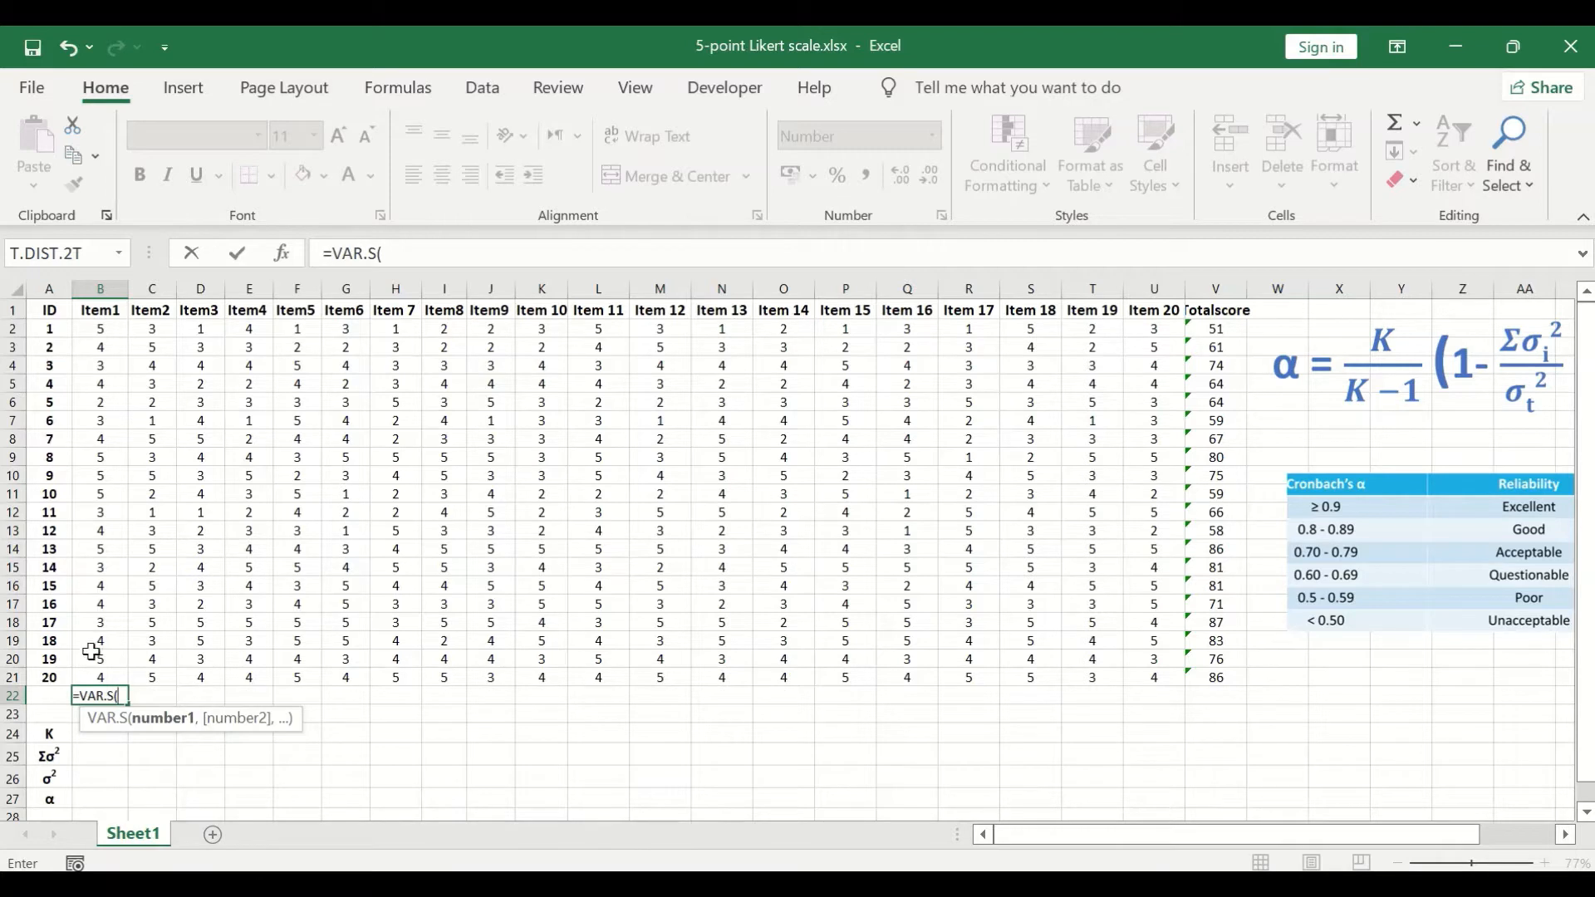
pyautogui.moveTo(98, 677); pyautogui.dragTo(101, 328)
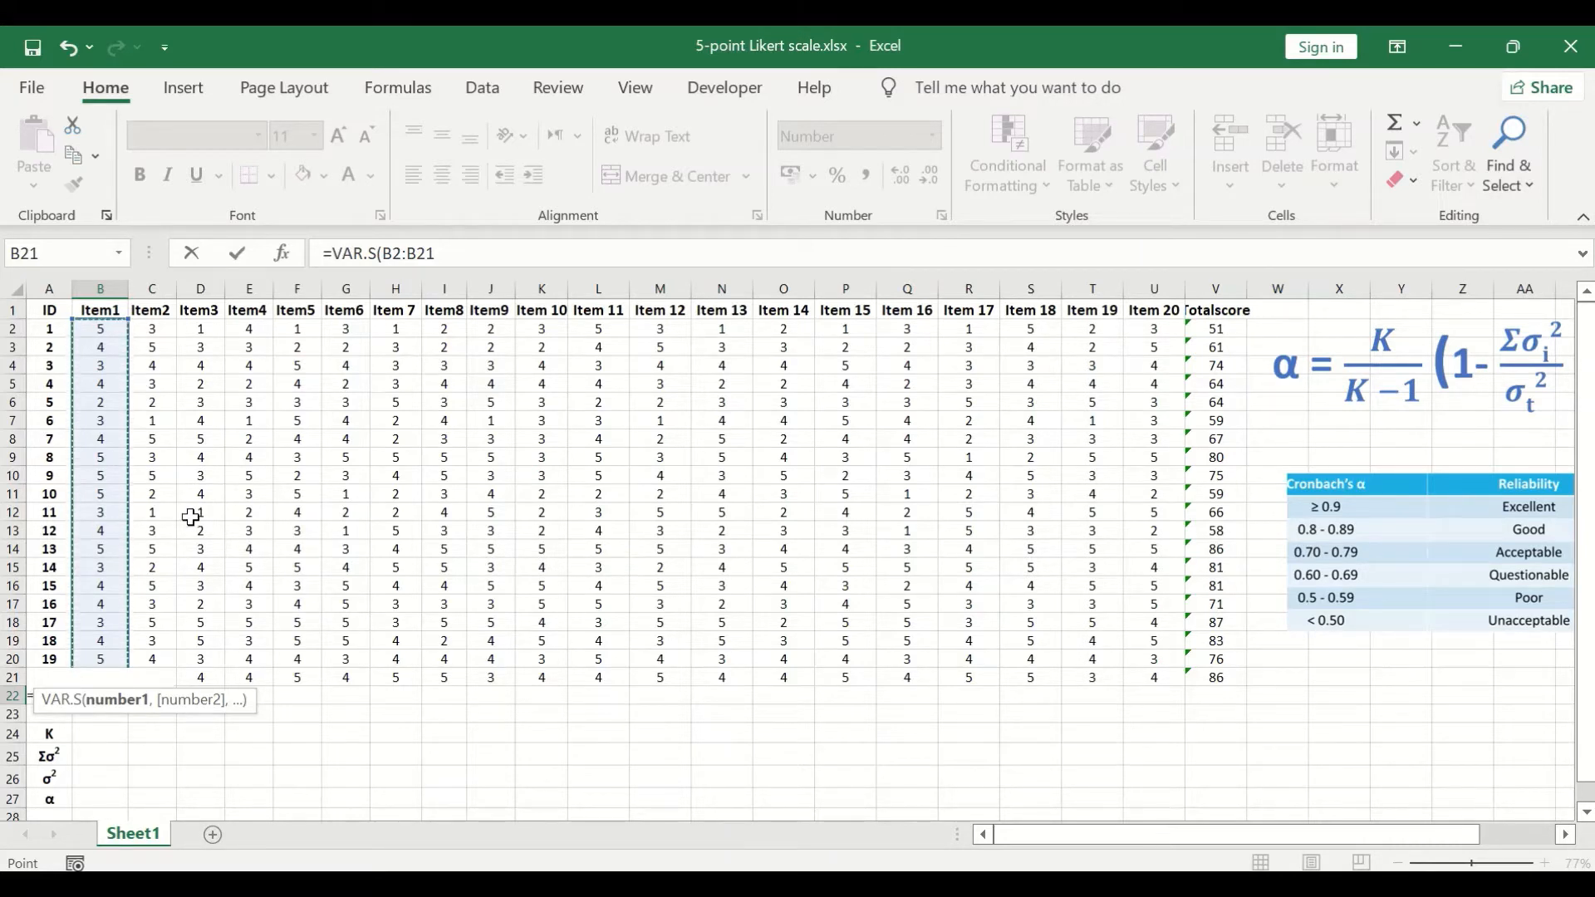
pyautogui.press('Return')
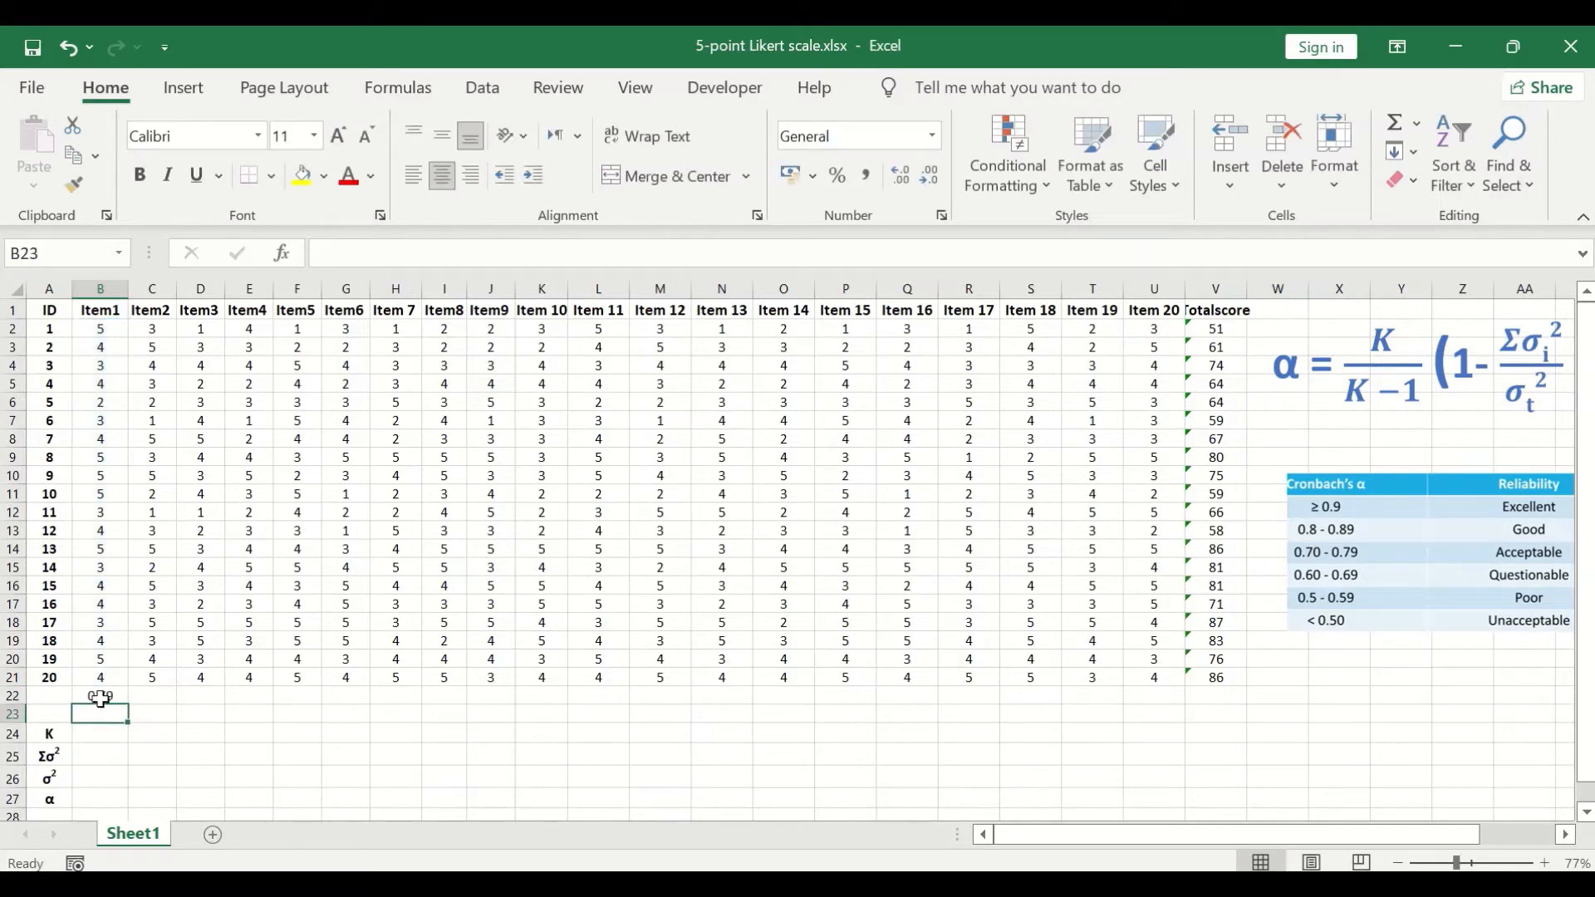
# Step: Fill the variance formula from B22 across row 22 through the Totalscore column, V22
pyautogui.click(118, 700)
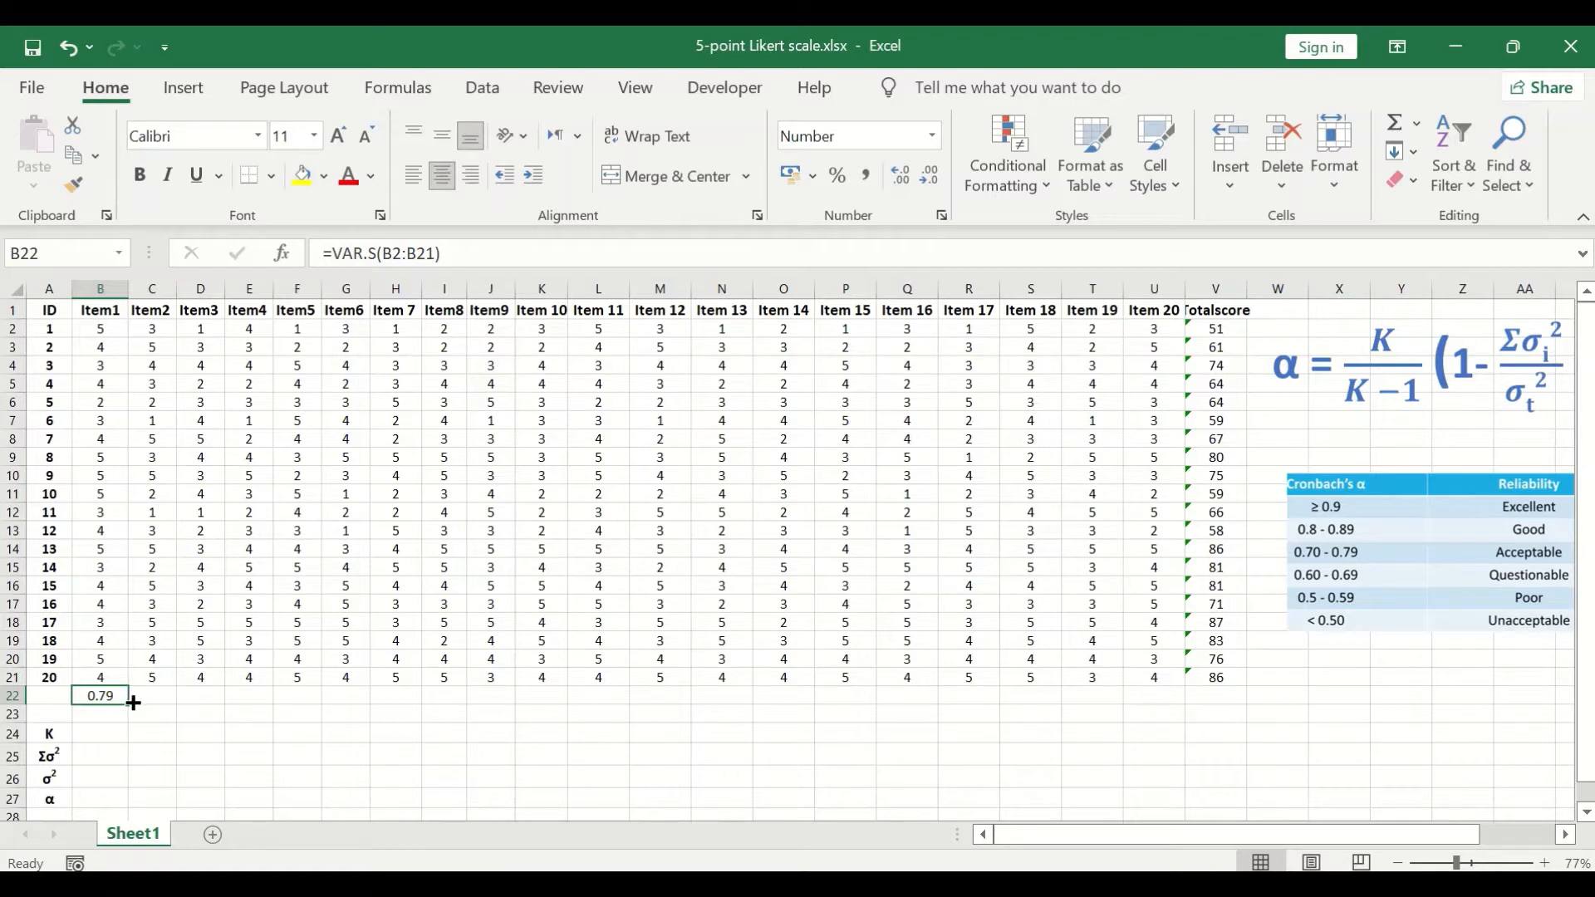
pyautogui.moveTo(127, 703); pyautogui.dragTo(127, 702)
pyautogui.moveTo(132, 703); pyautogui.dragTo(1236, 709)
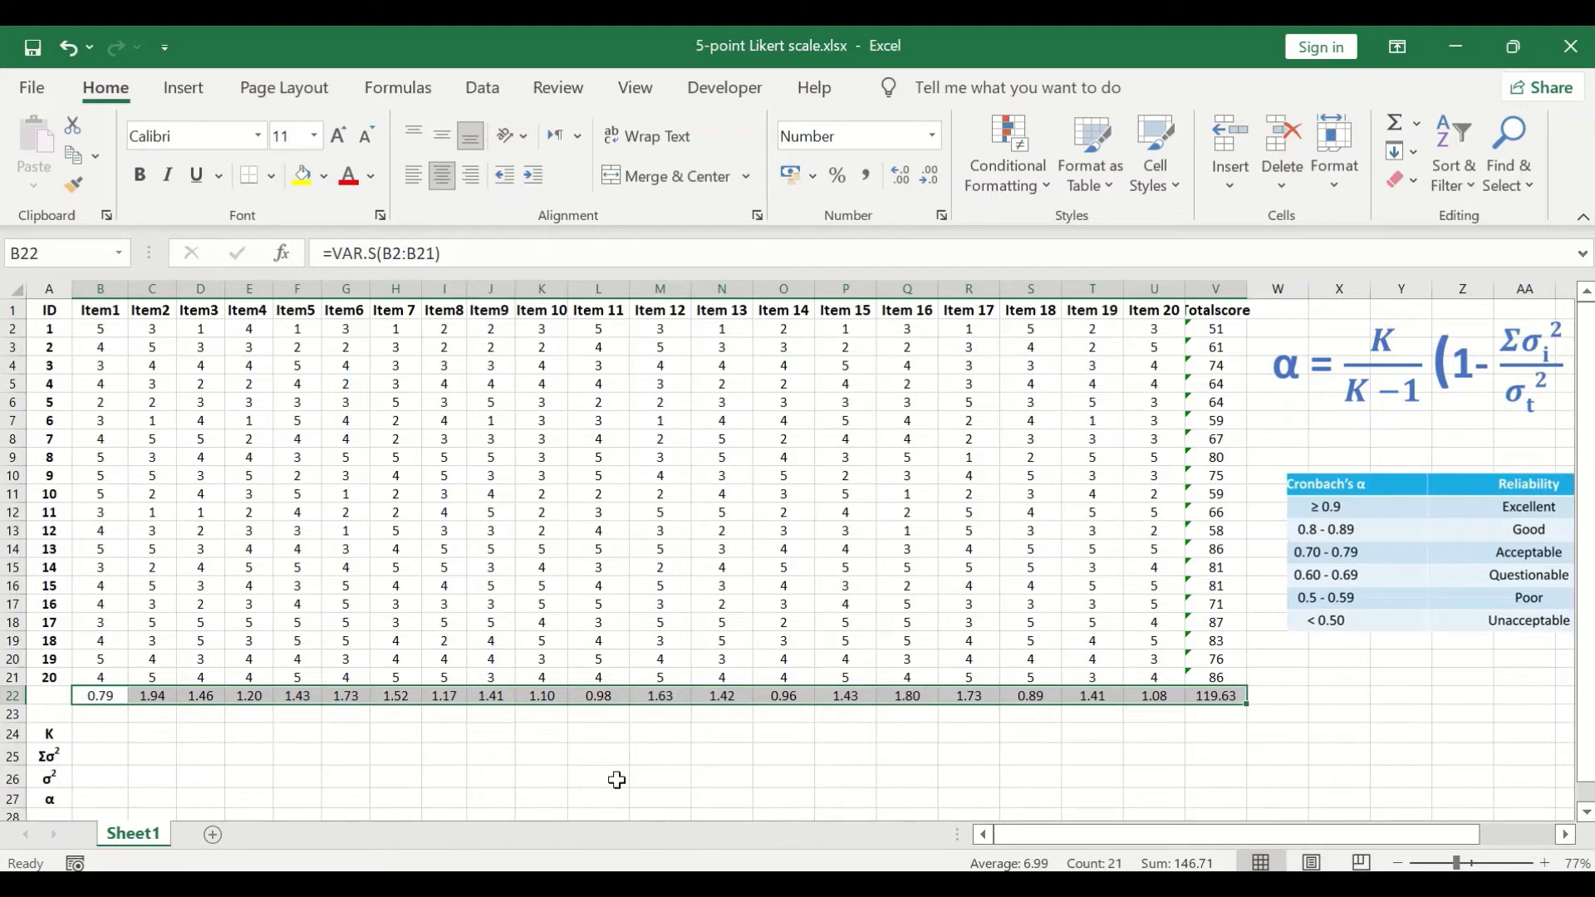
pyautogui.click(595, 754)
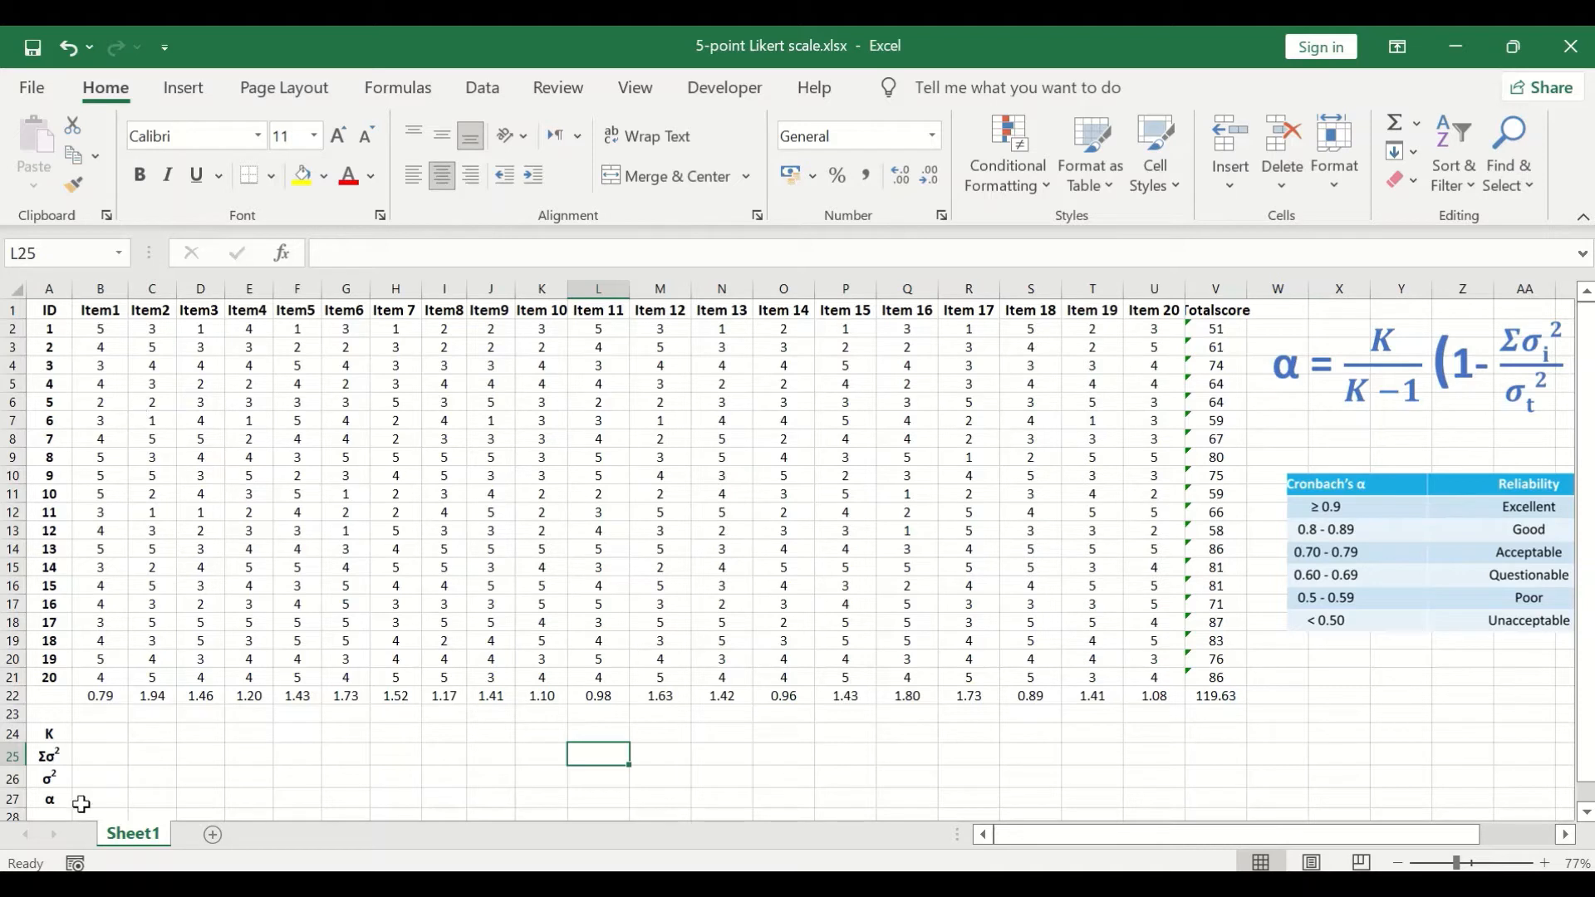
# Step: Sum the twenty item variances in cell B25, beside the Σσ² label, with =SUM(B22:U22)
pyautogui.click(98, 754)
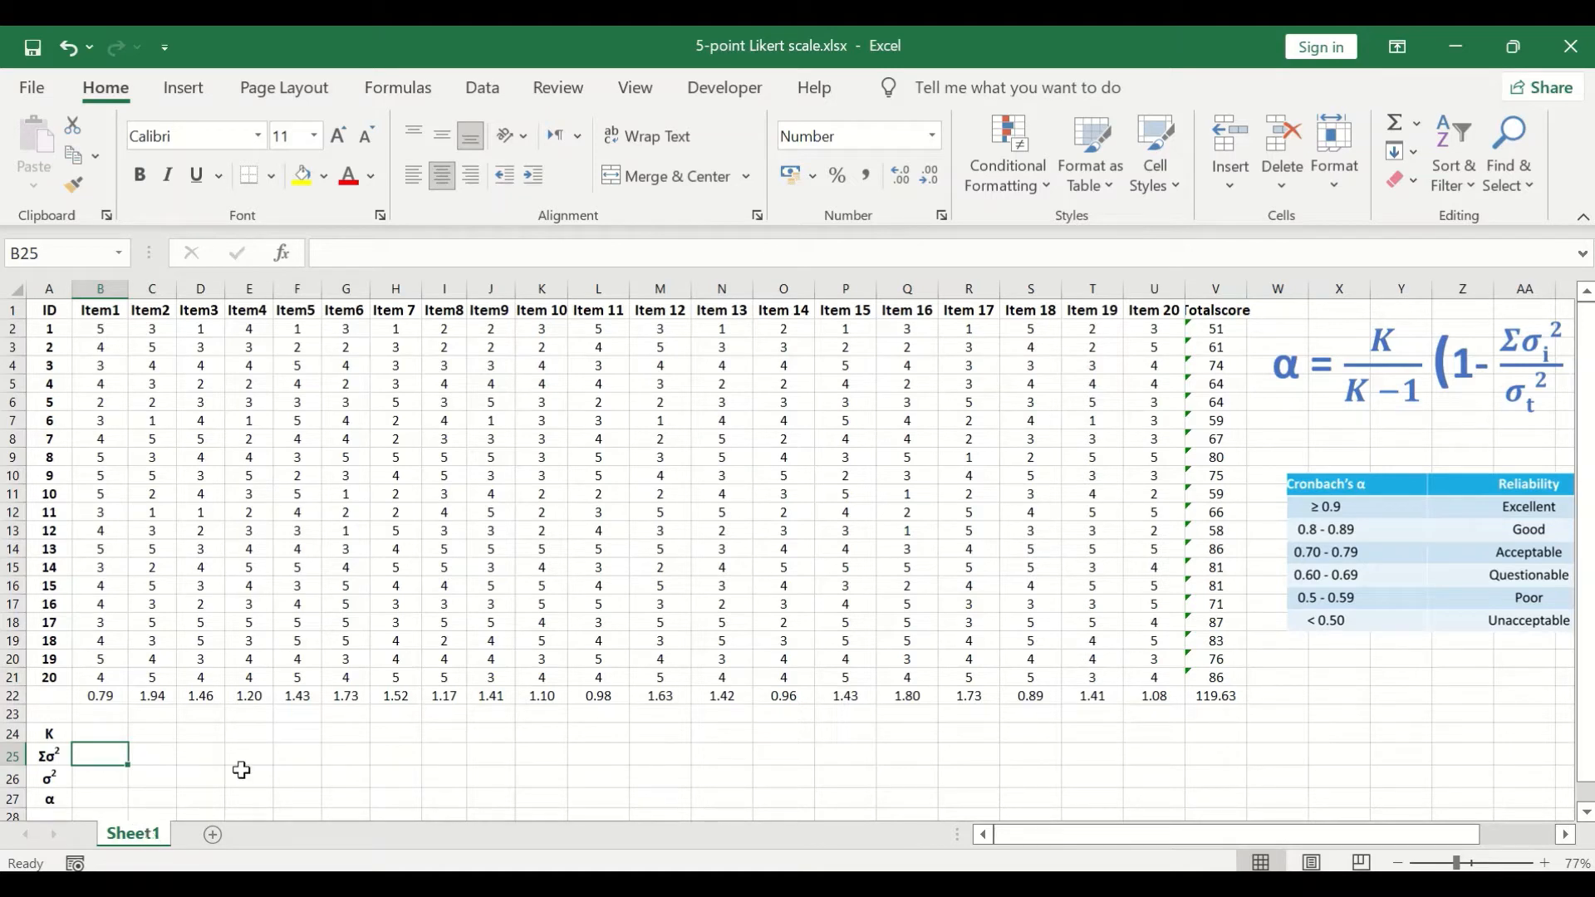
pyautogui.click(1418, 126)
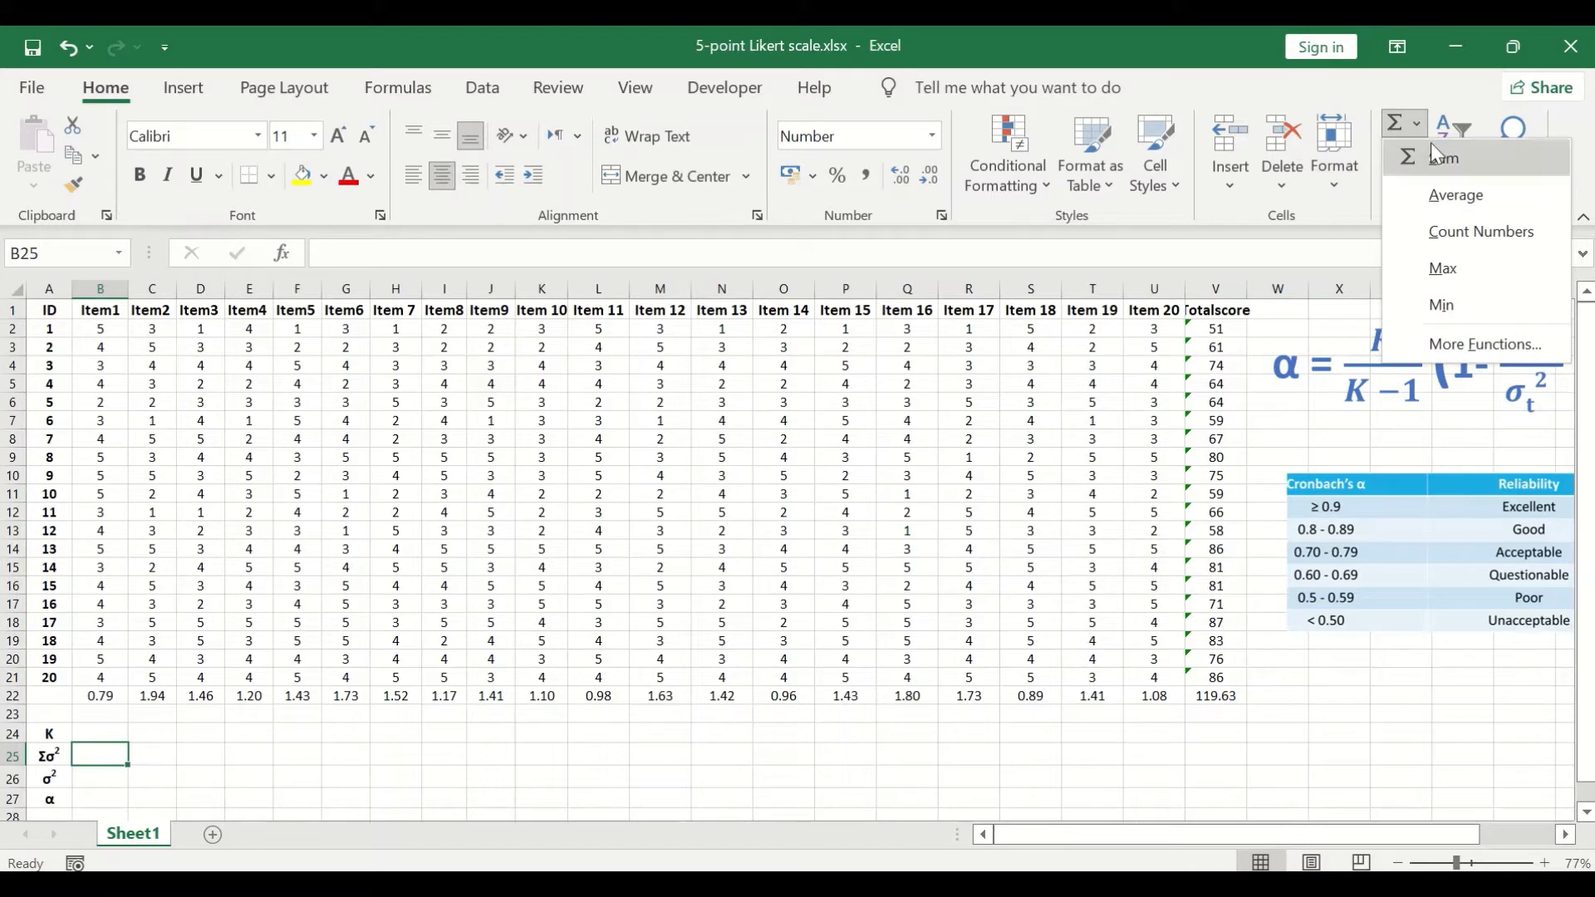
pyautogui.click(1429, 153)
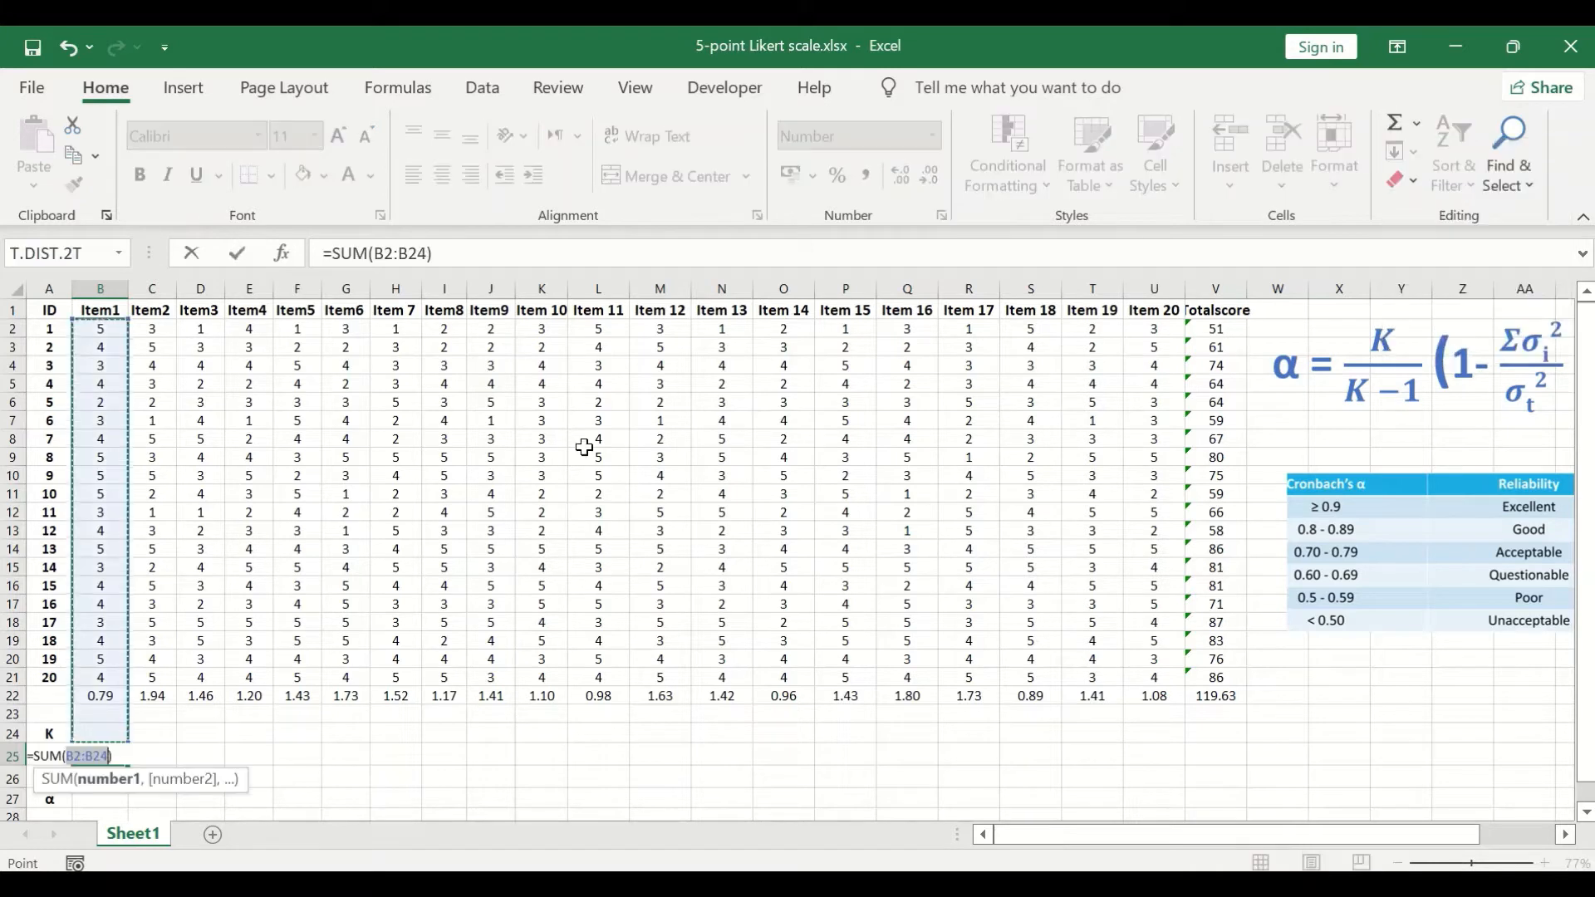
pyautogui.click(98, 696)
pyautogui.moveTo(217, 696); pyautogui.dragTo(1145, 707)
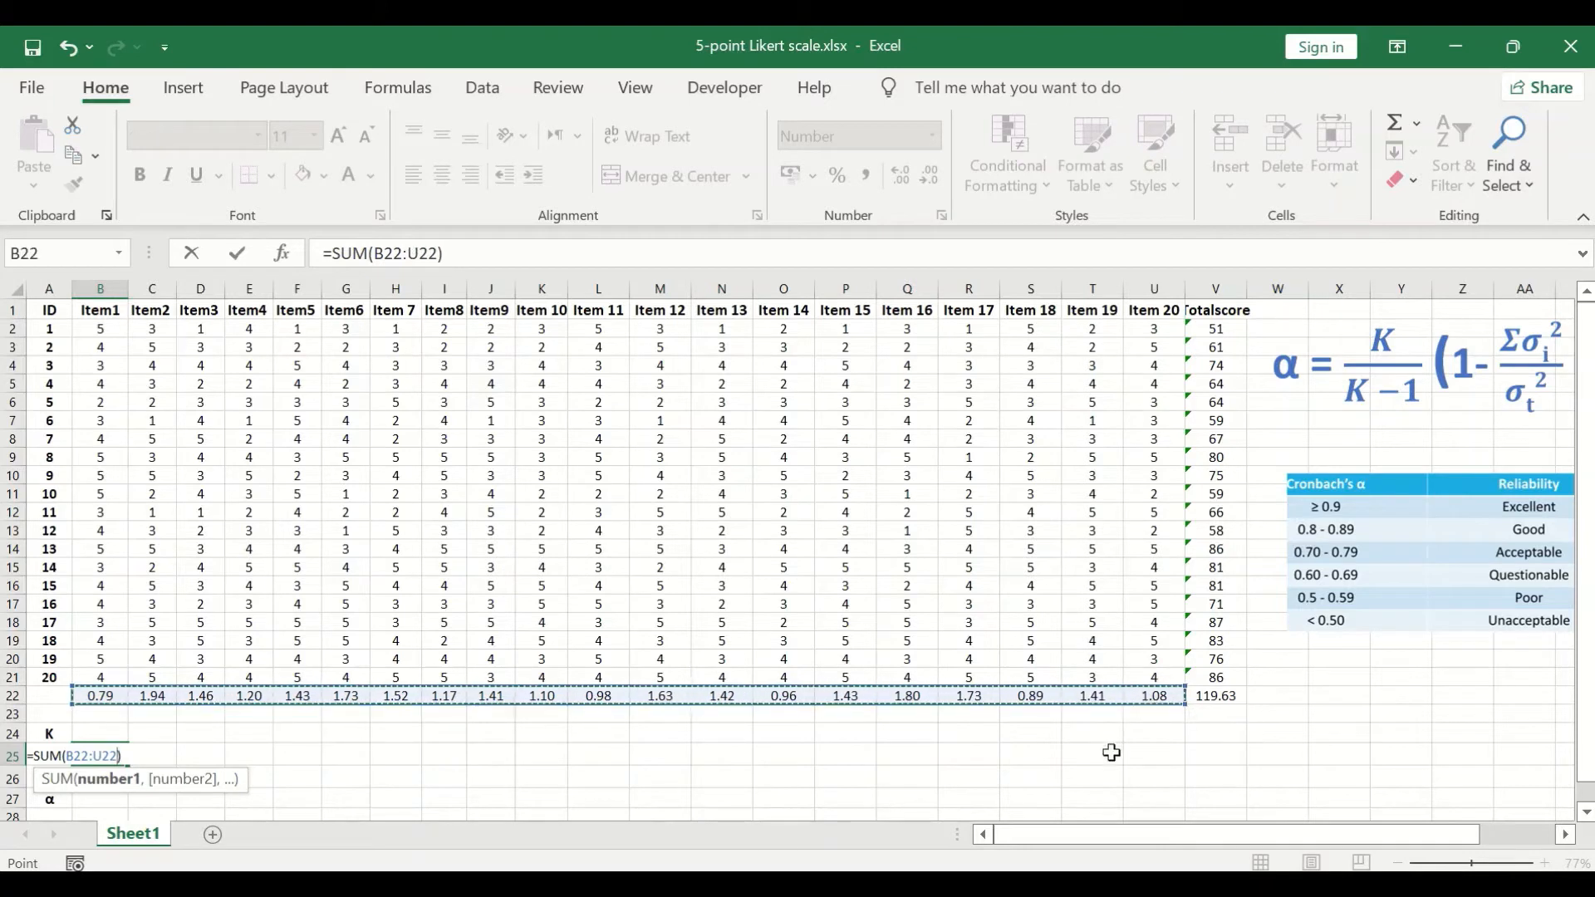
pyautogui.press('Return')
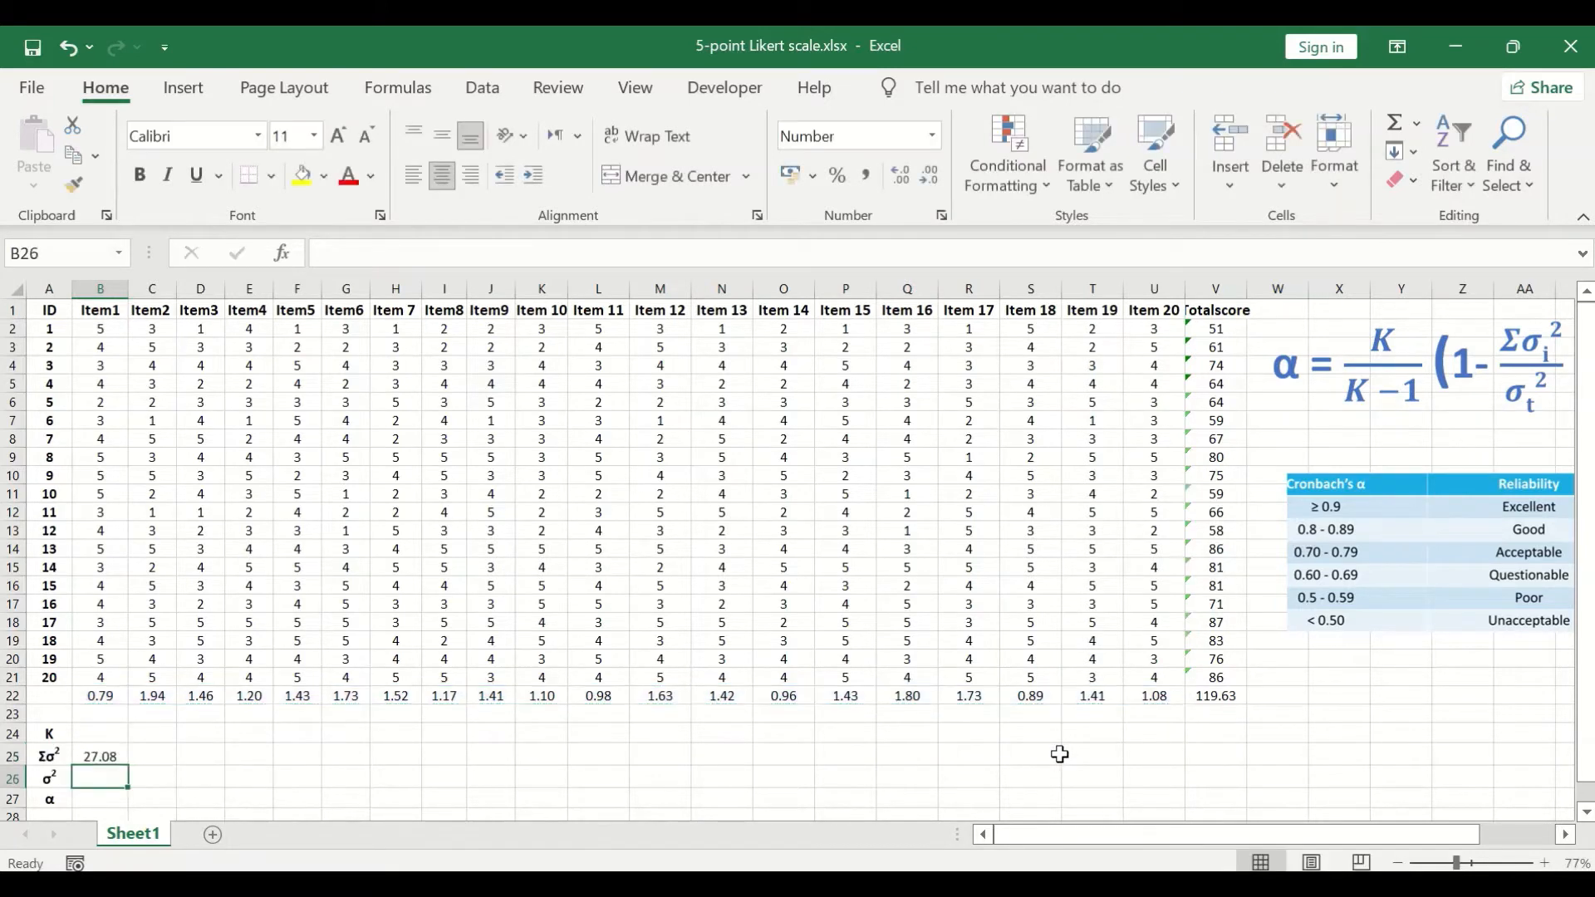
pyautogui.click(117, 755)
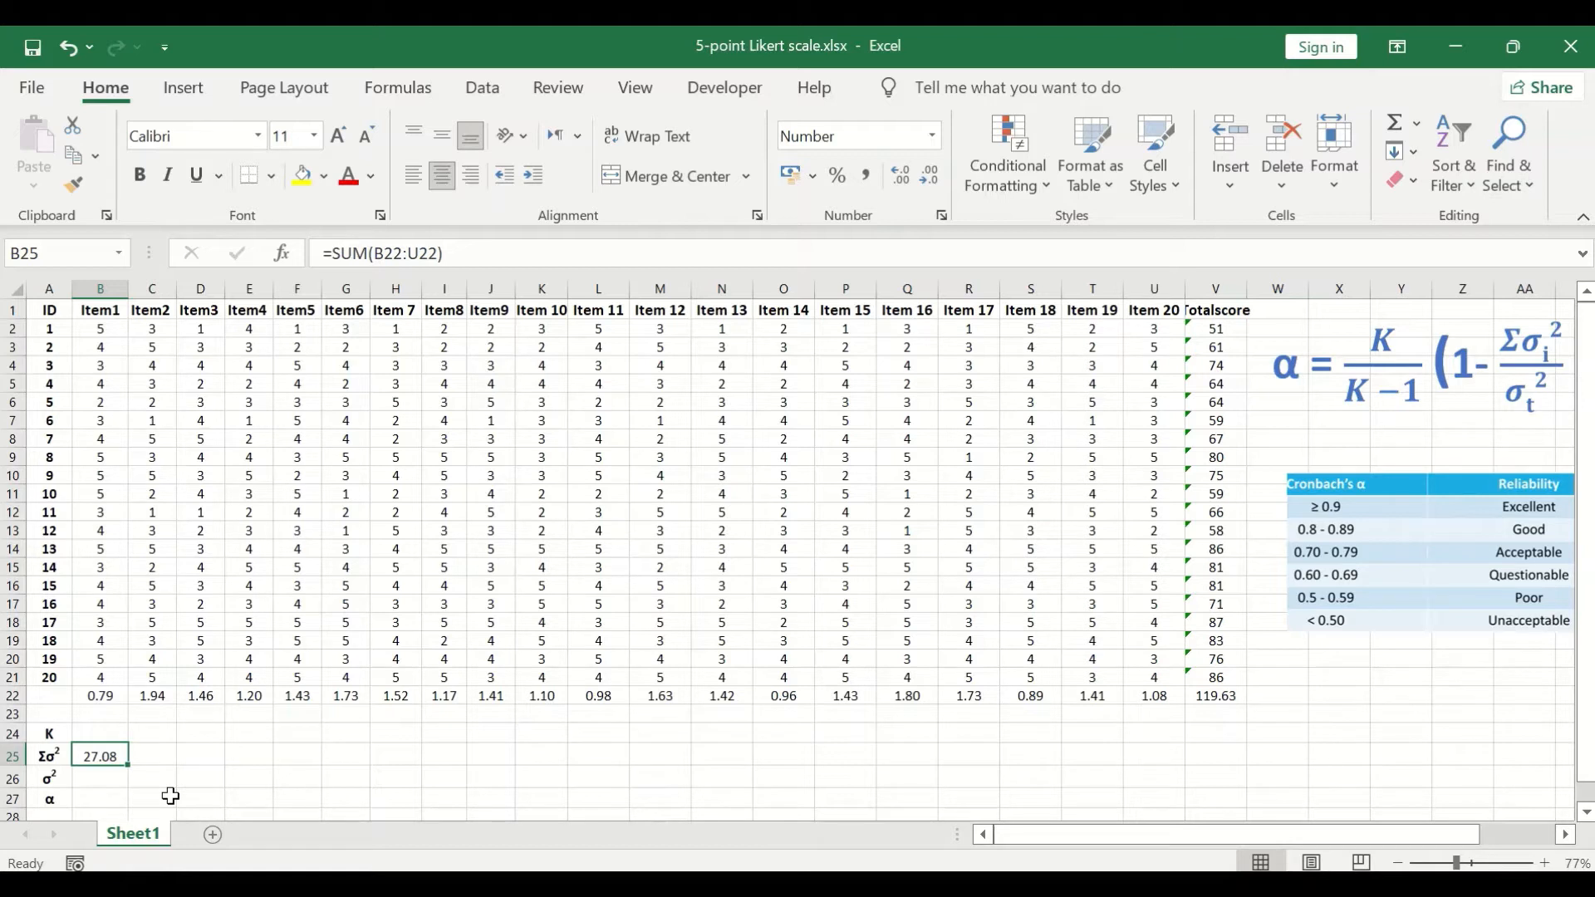
# Step: Copy the Totalscore variance from V22 and paste it as a link into B26, beside the σ² label
pyautogui.click(1224, 696)
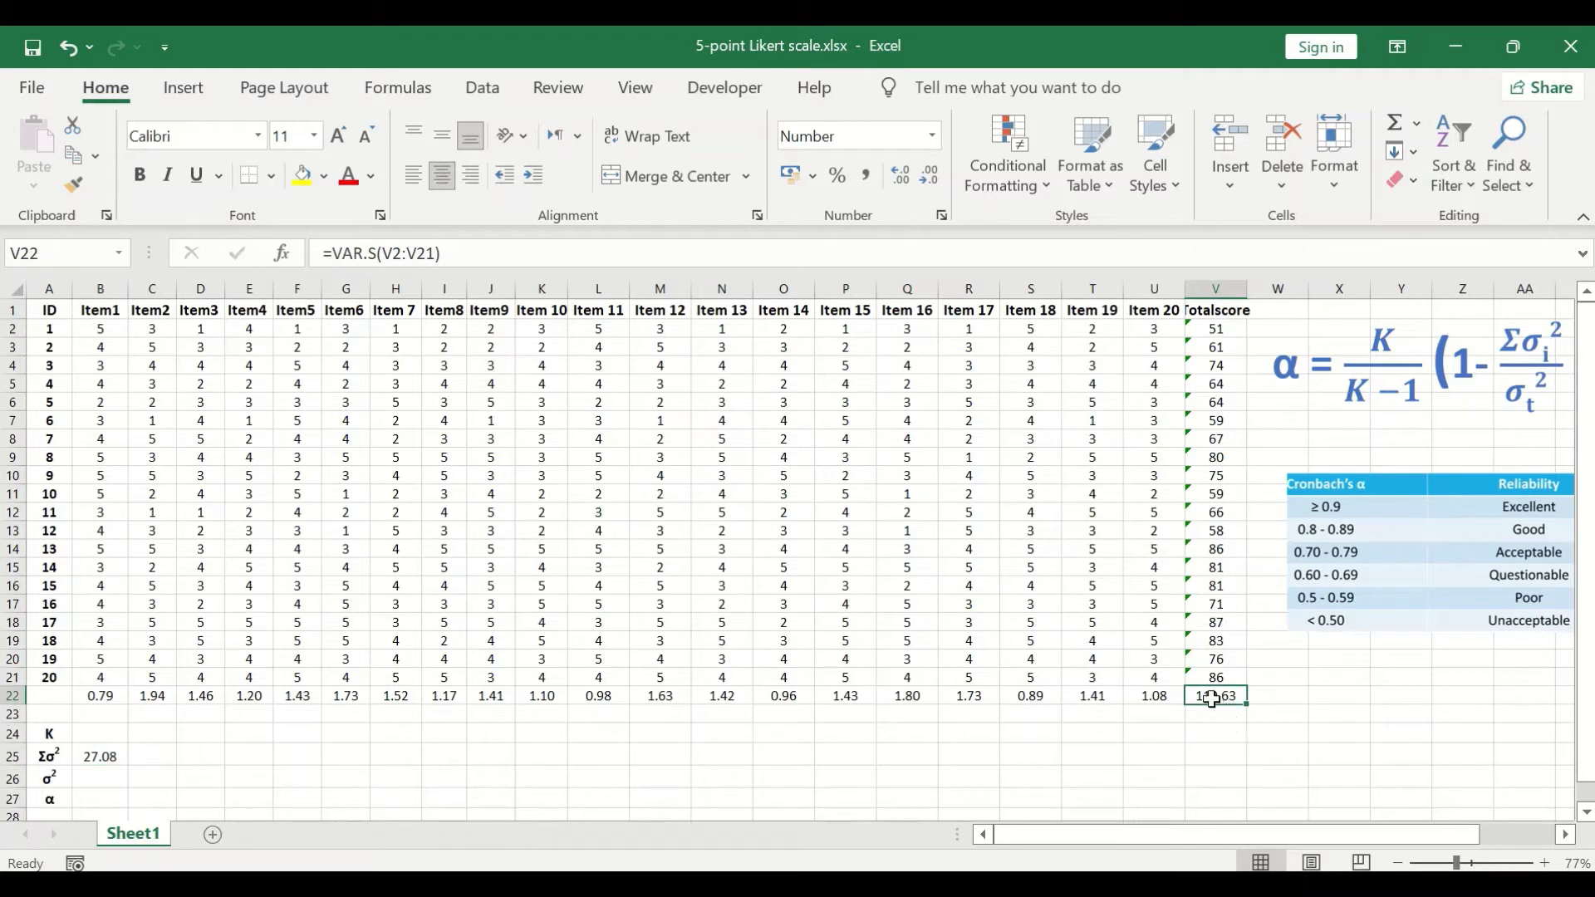
pyautogui.rightClick(1213, 699)
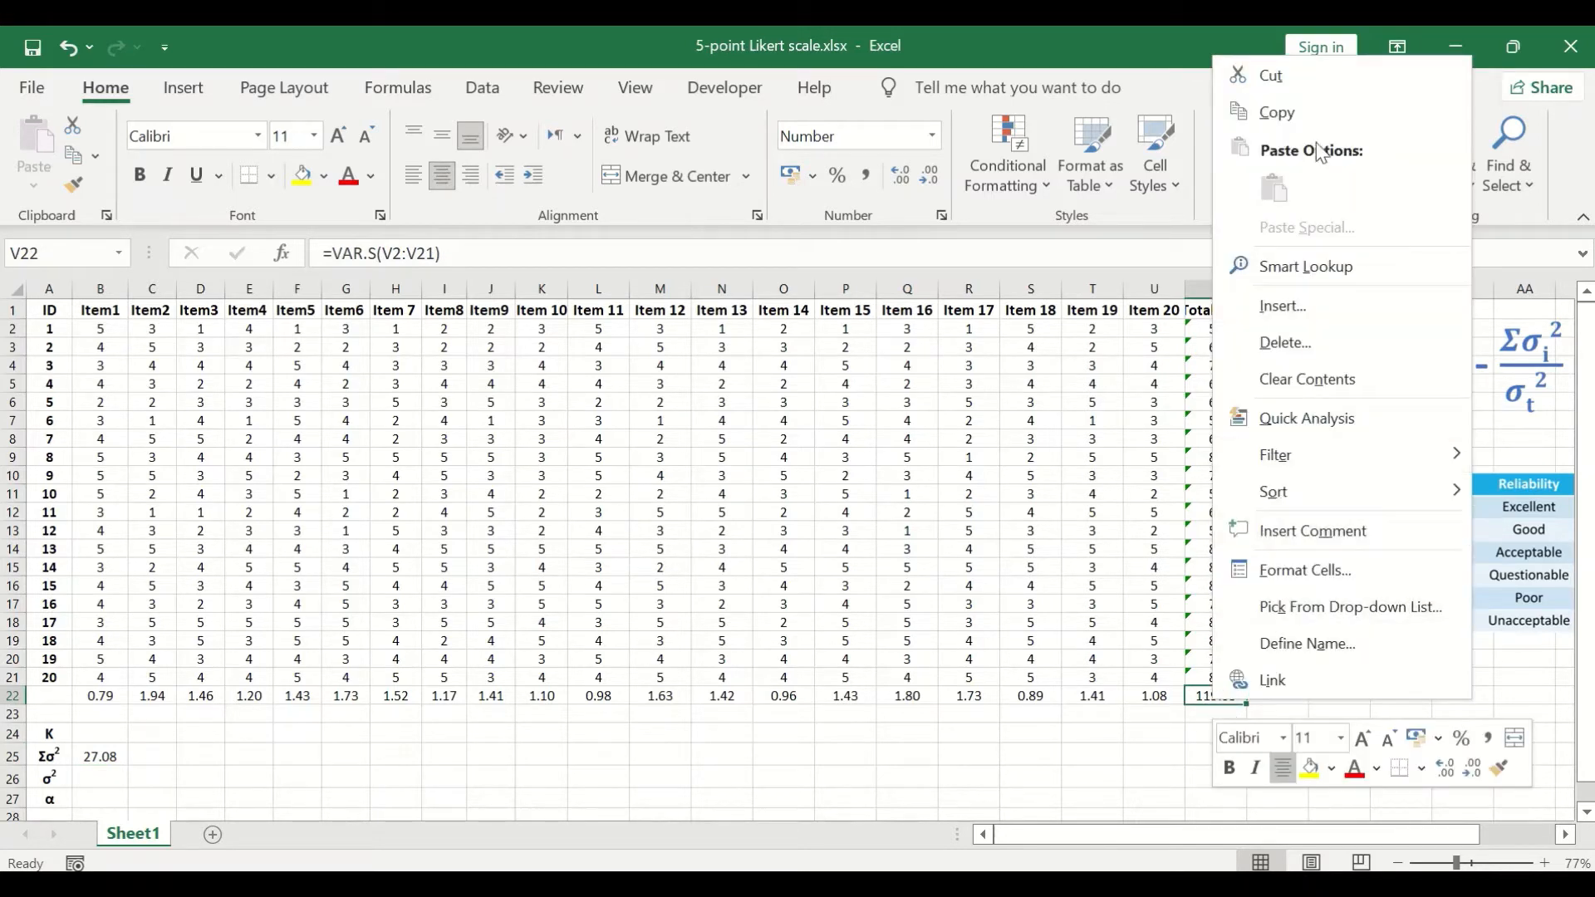
pyautogui.click(1276, 112)
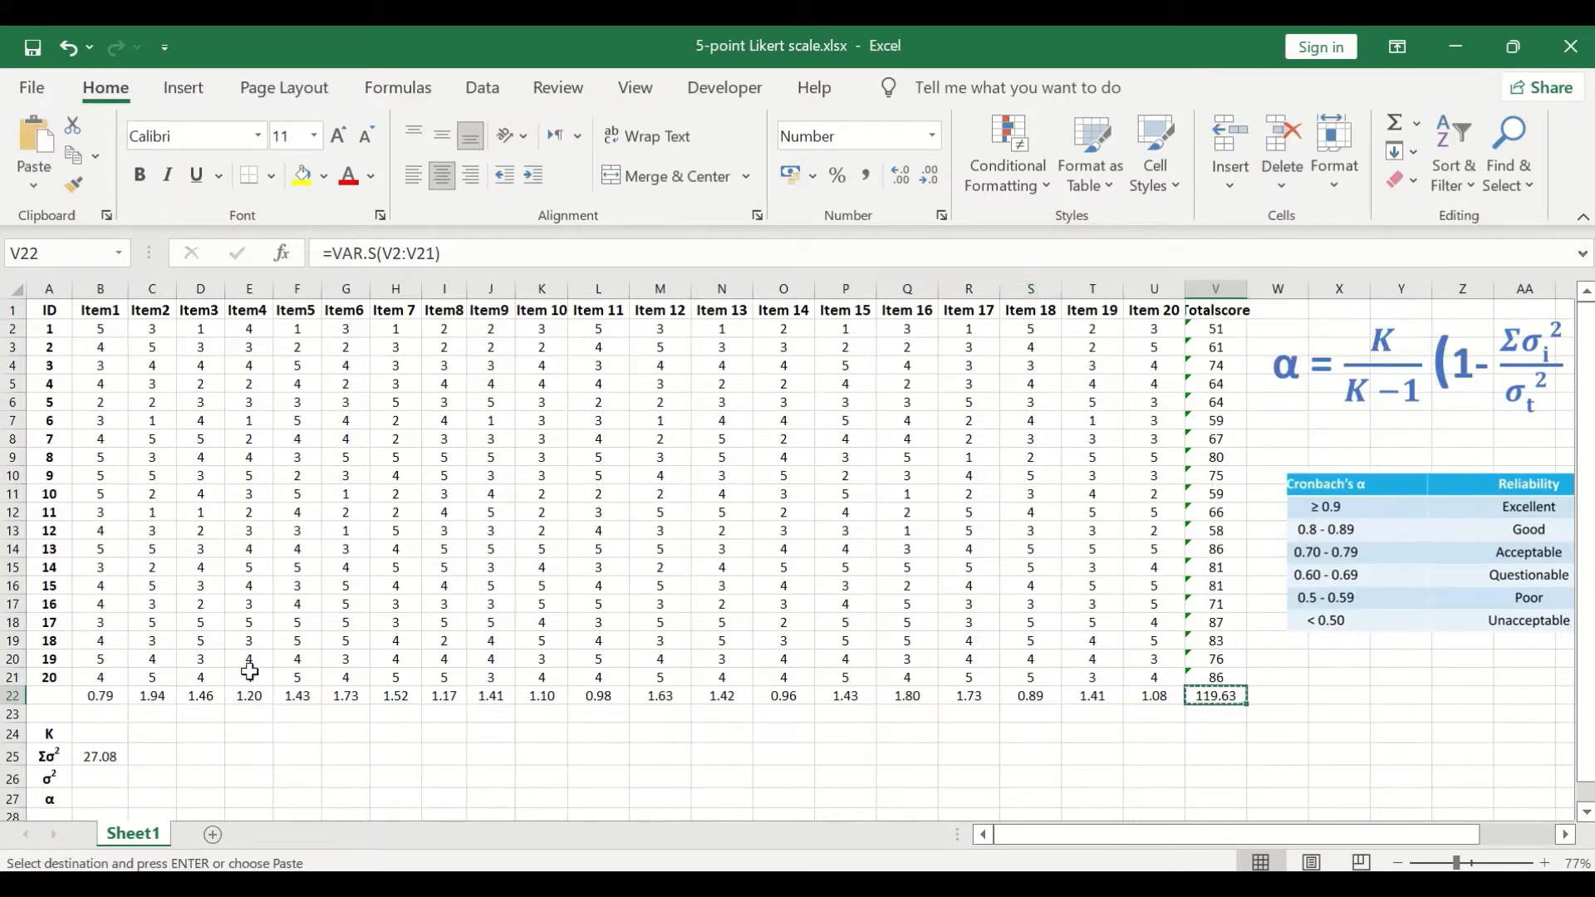
pyautogui.click(96, 780)
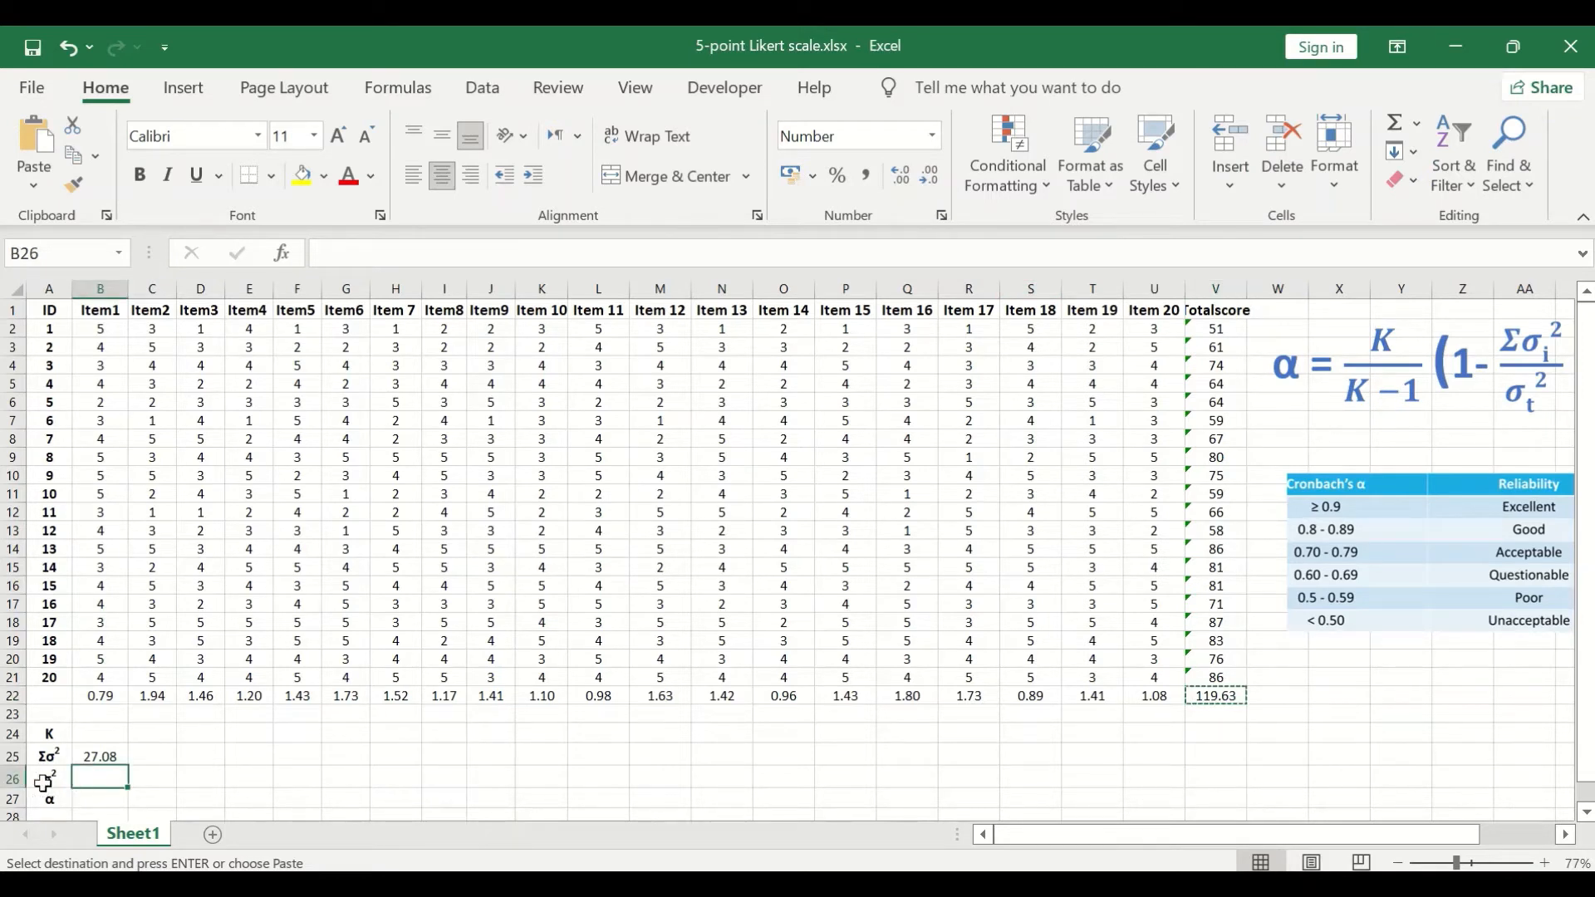
pyautogui.rightClick(103, 779)
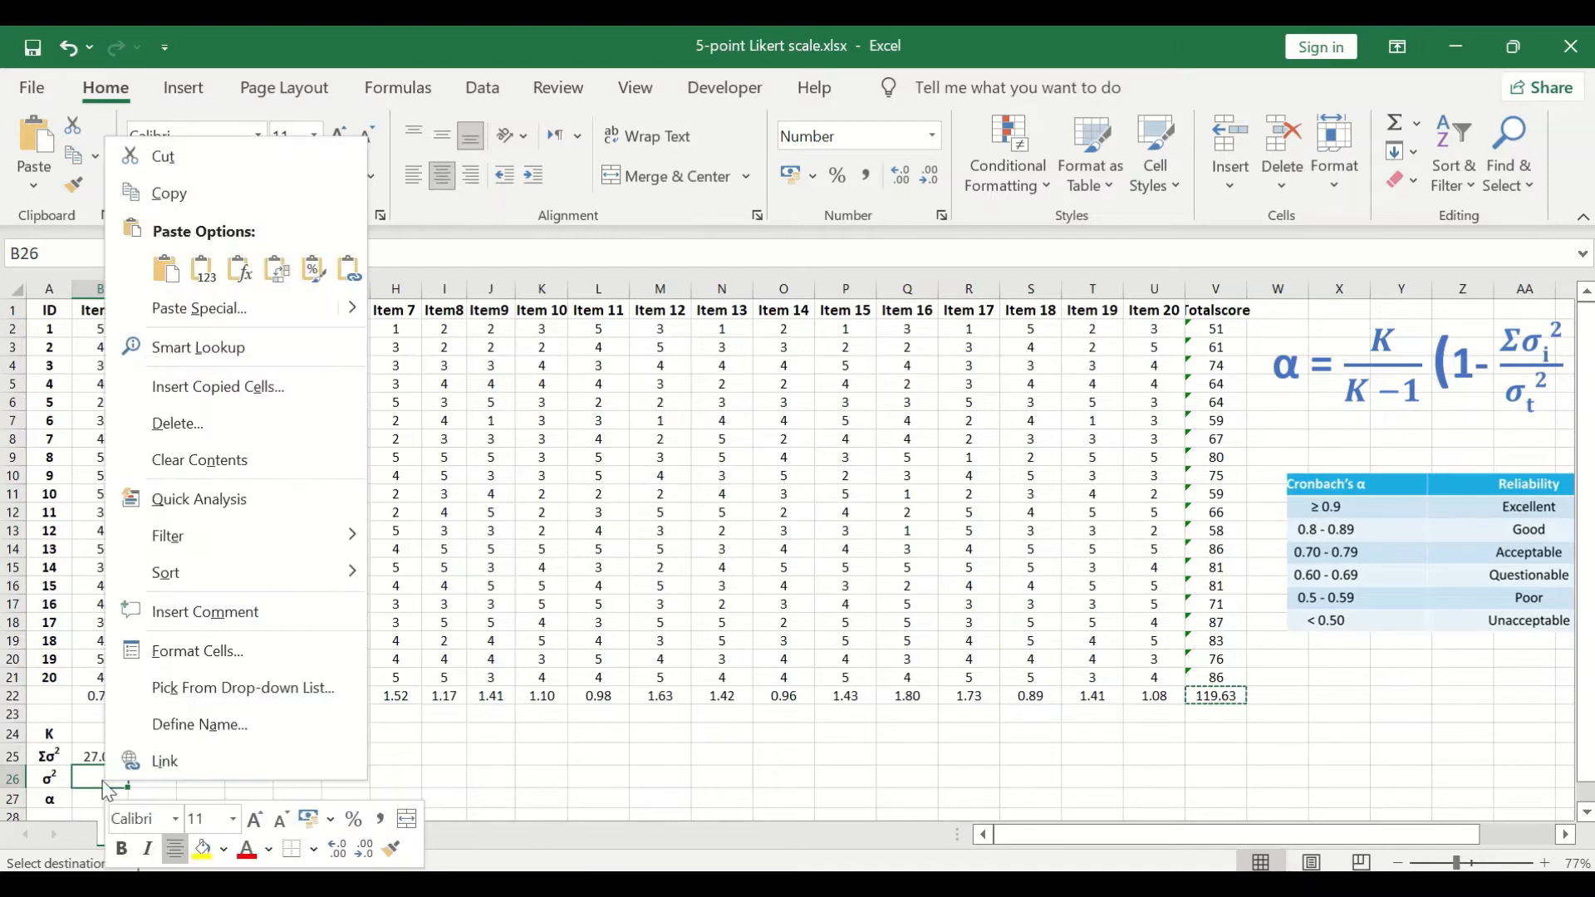
pyautogui.click(347, 266)
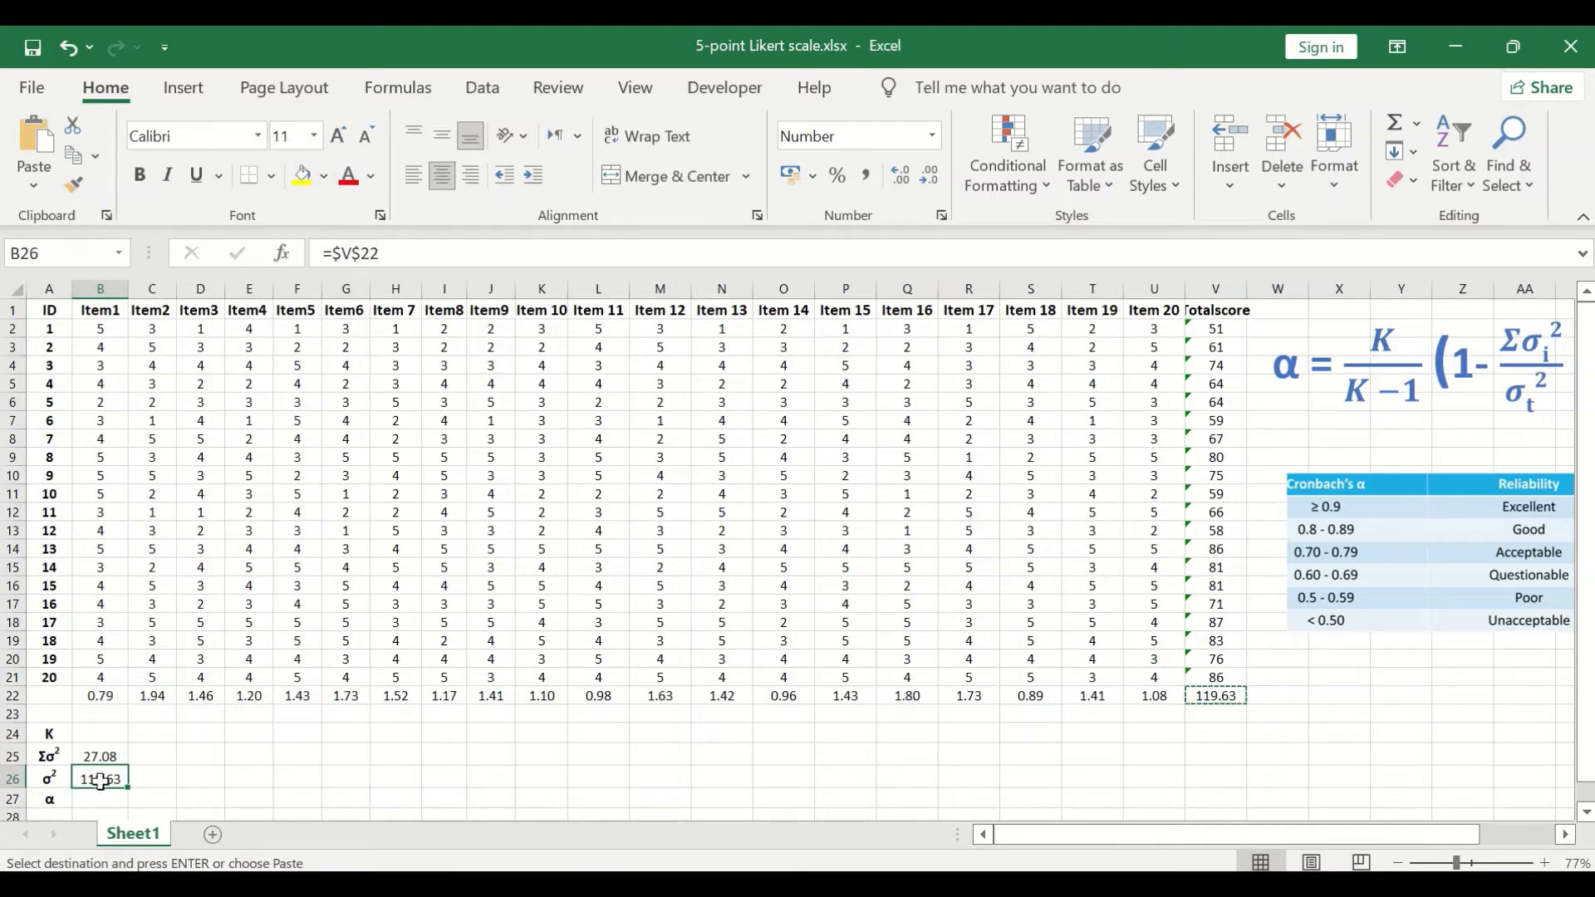
# Step: Add a "t" after σ in the A26 variance label and format it as subscript
pyautogui.click(46, 780)
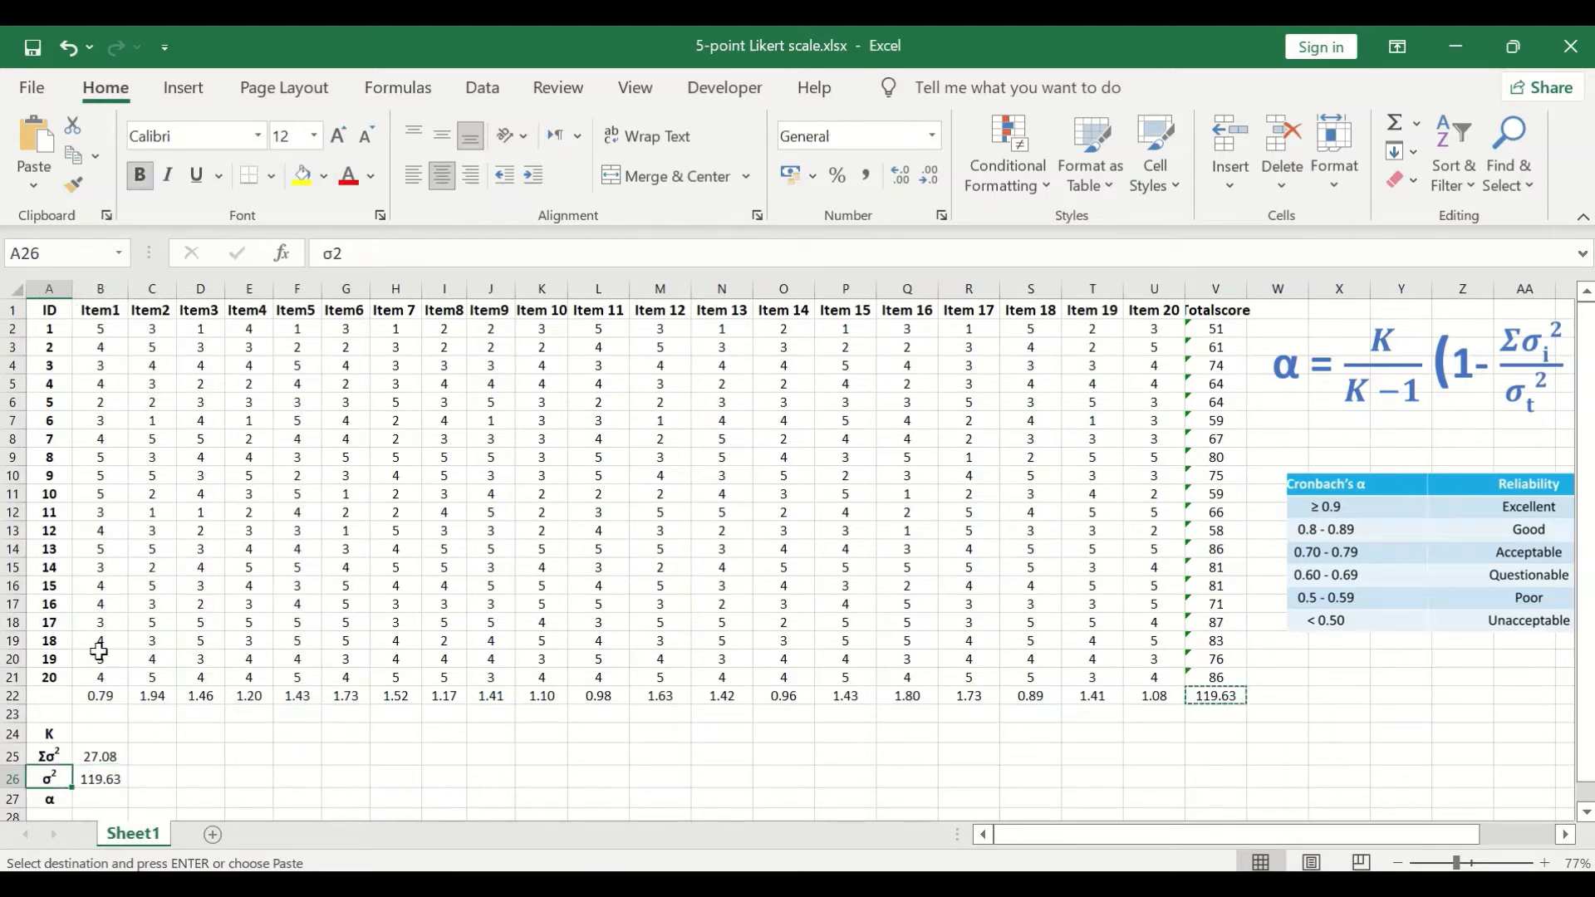
pyautogui.click(363, 255)
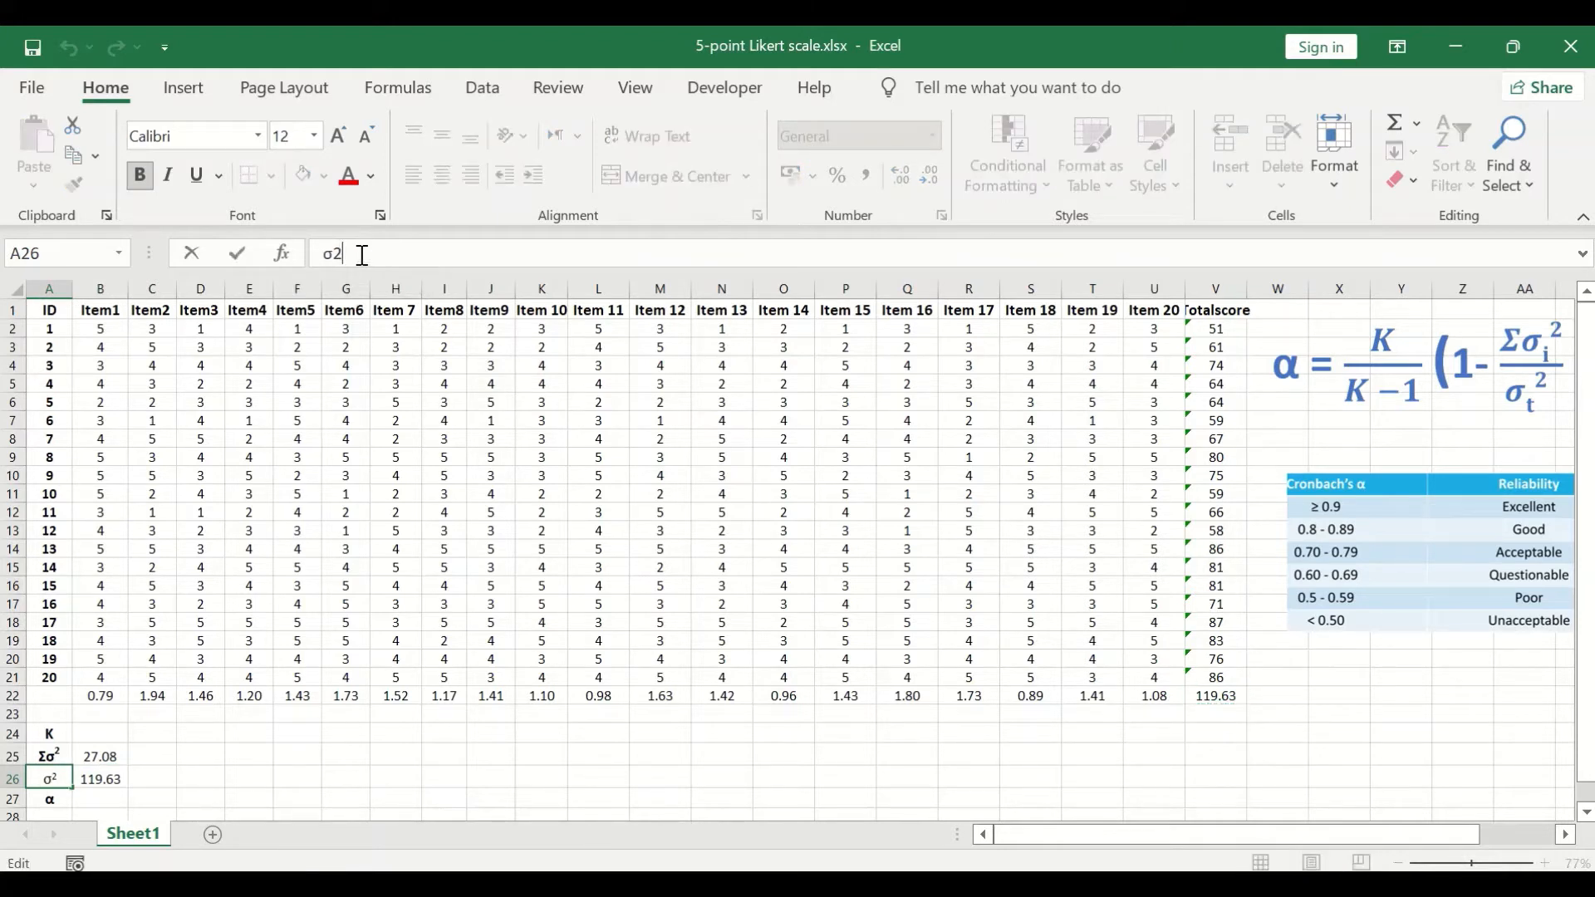
pyautogui.click(334, 256)
pyautogui.write('t')
pyautogui.click(376, 216)
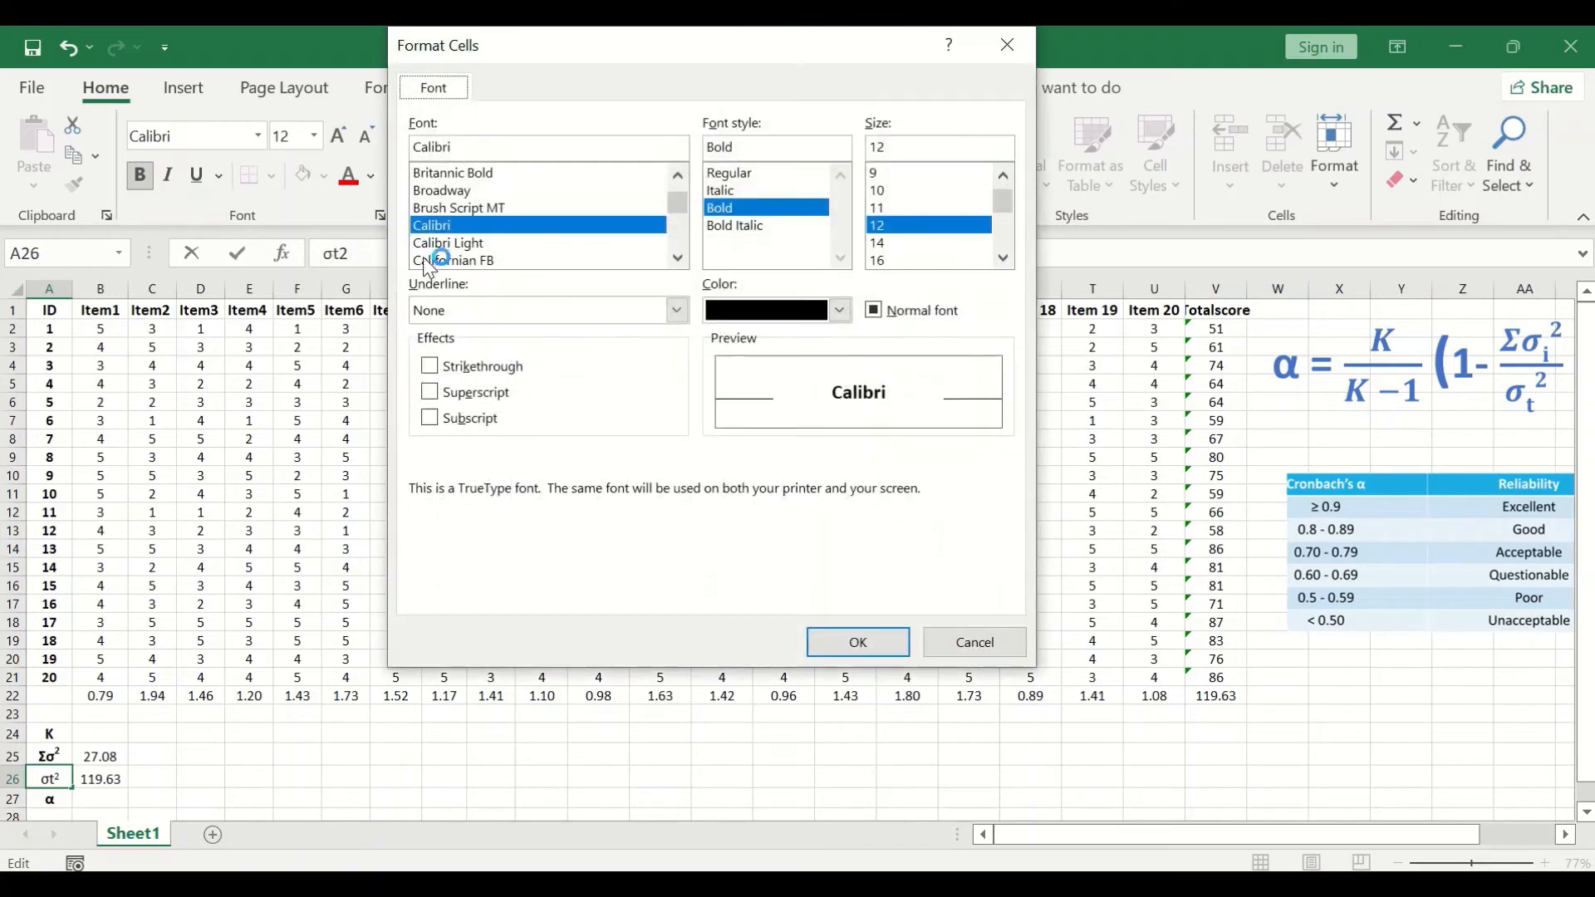
pyautogui.click(429, 417)
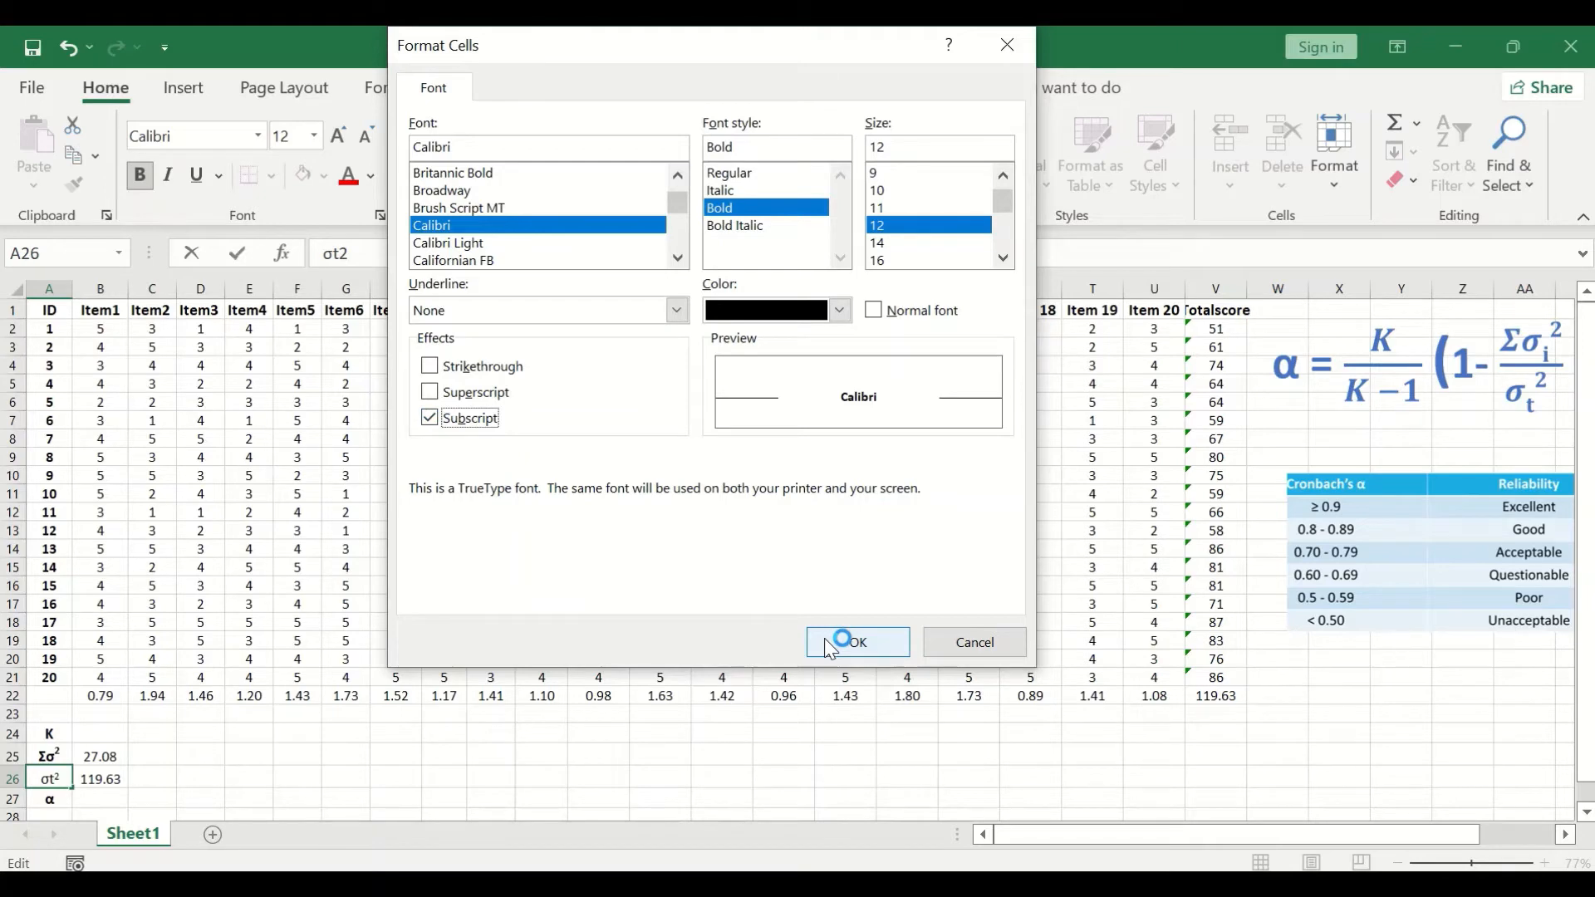
pyautogui.click(856, 644)
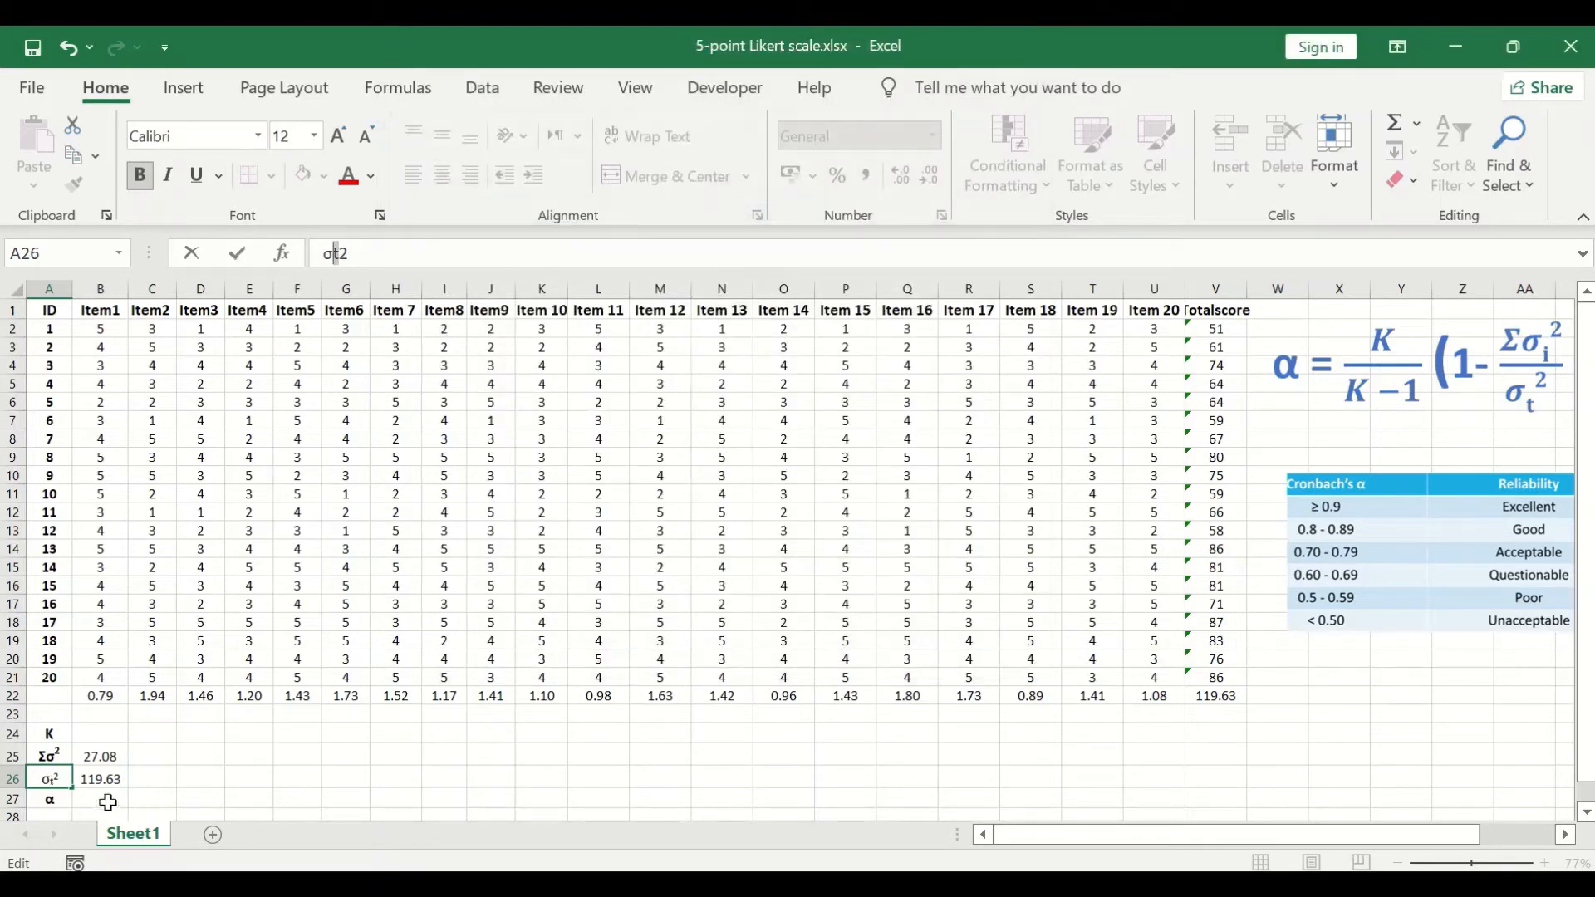
# Step: Enter 20 as the number of items in cell B24, beside the K label
pyautogui.click(124, 779)
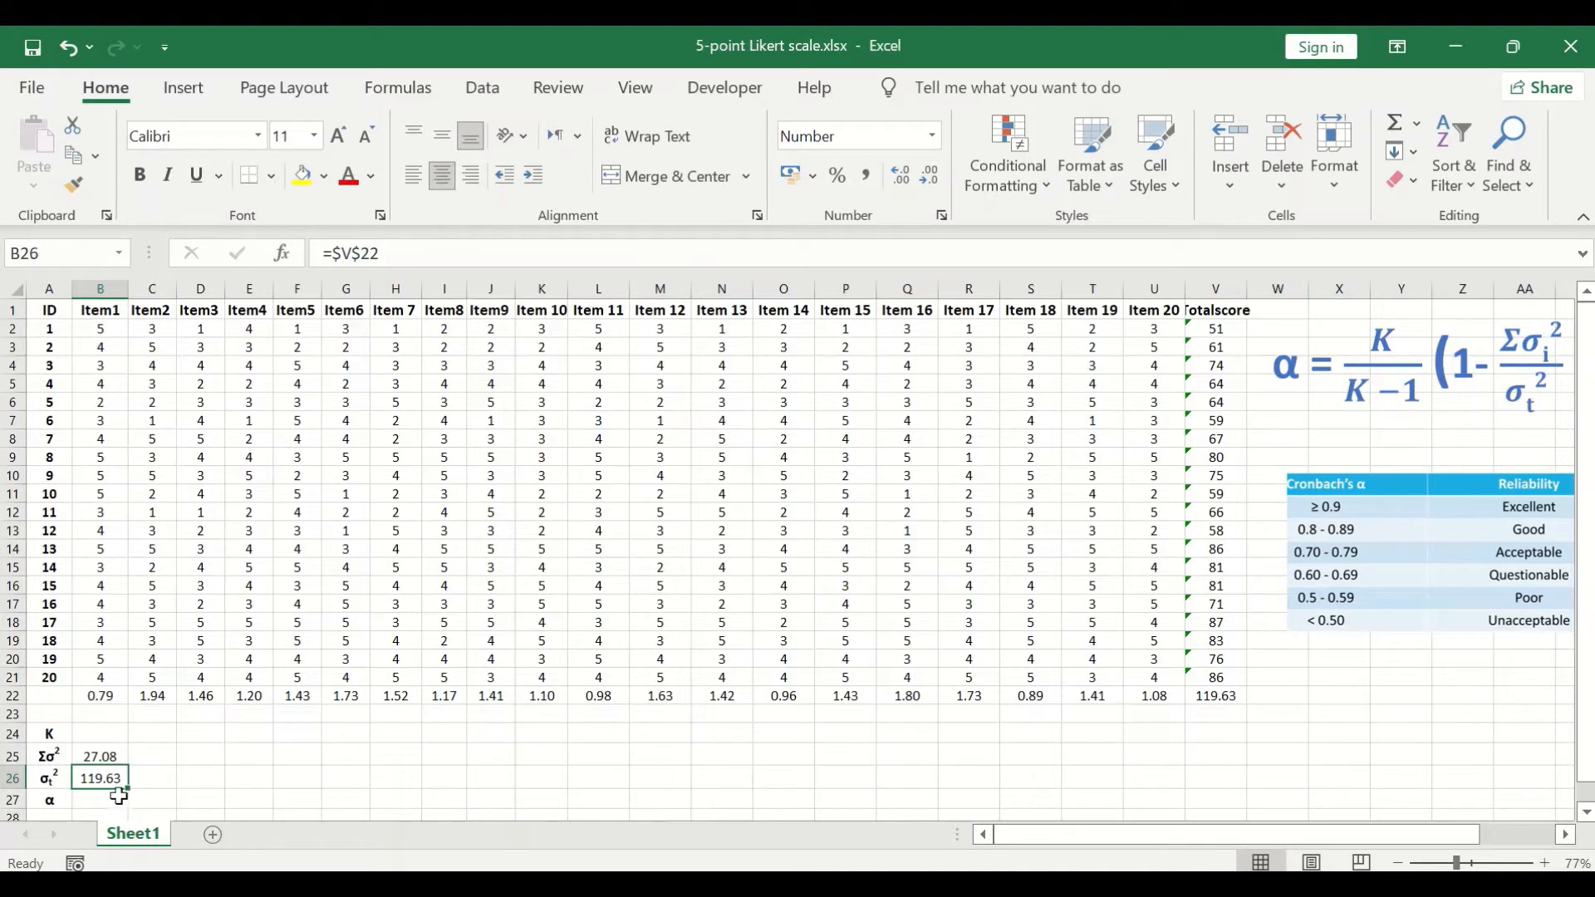
pyautogui.click(109, 738)
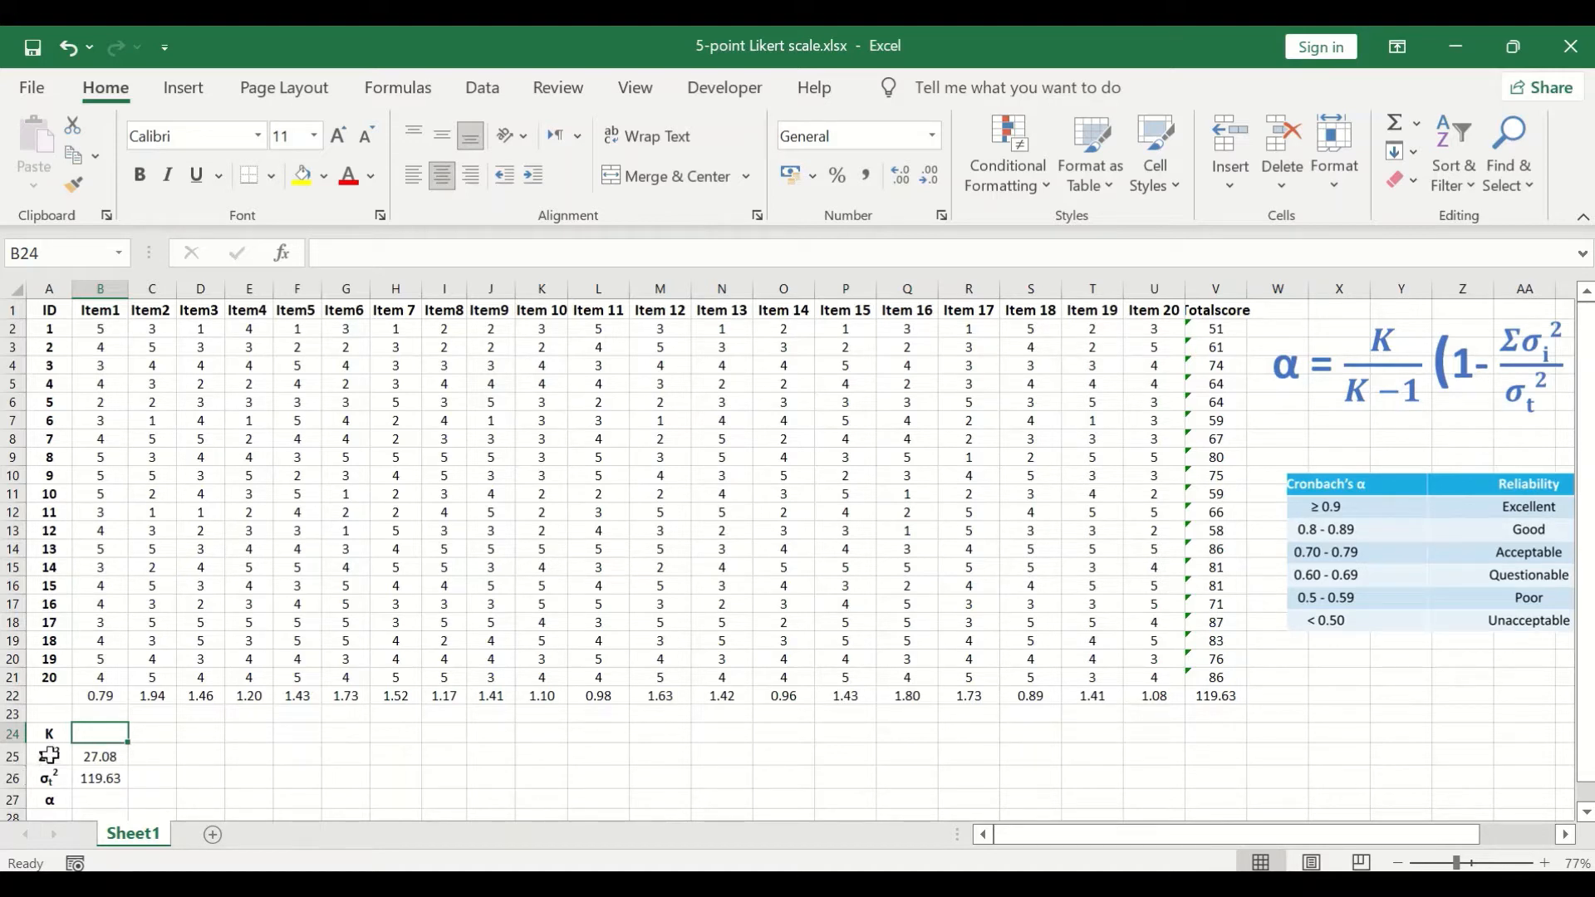
pyautogui.write('20')
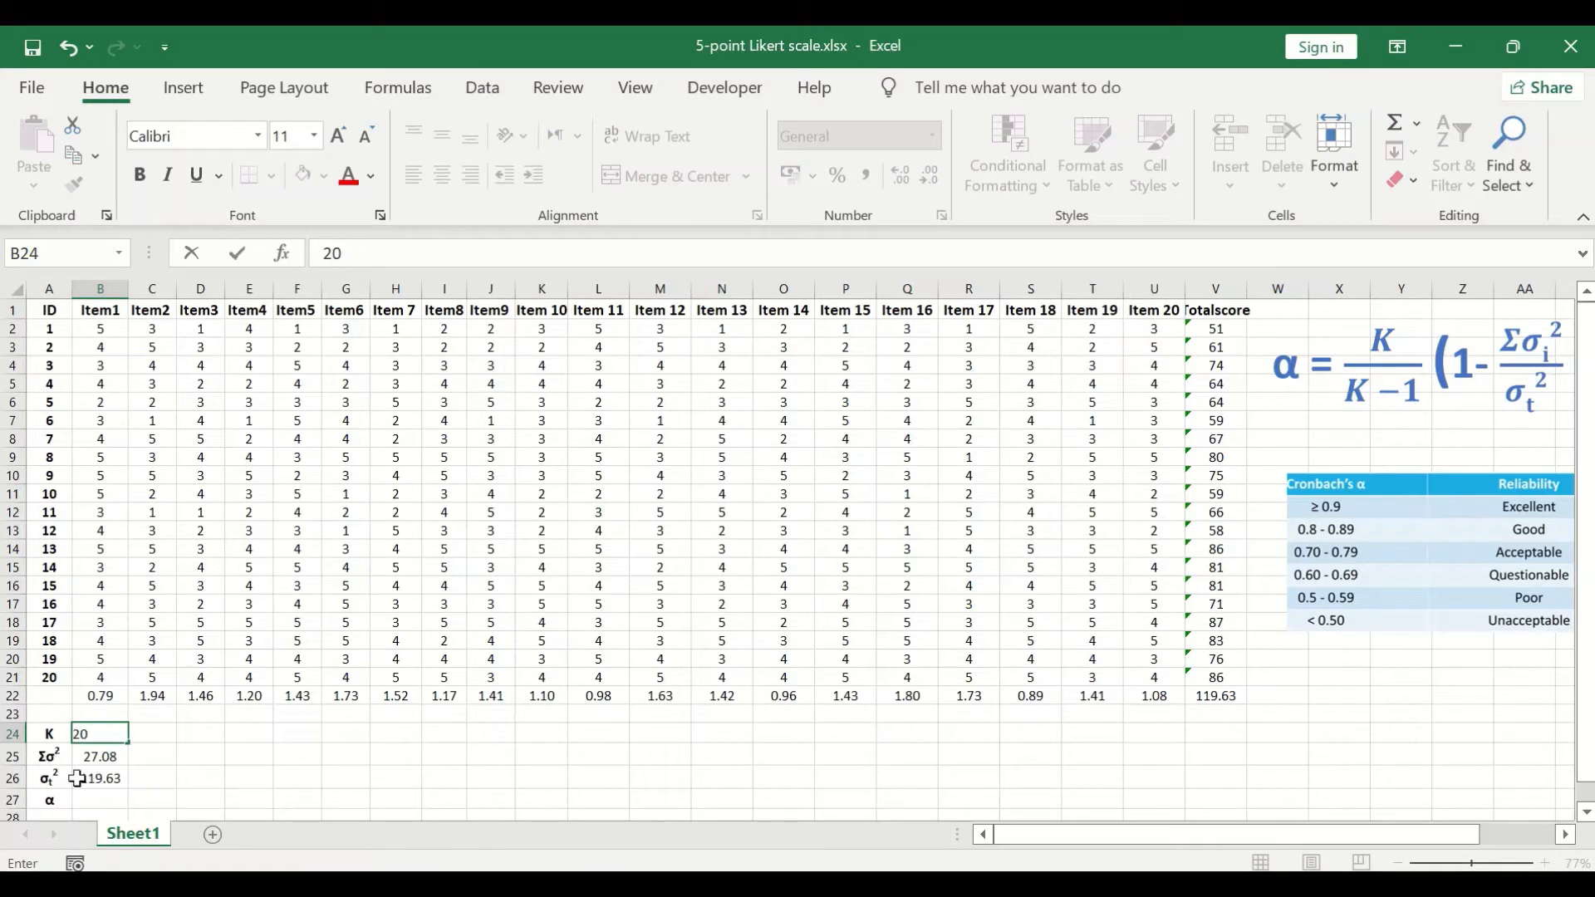
pyautogui.click(162, 754)
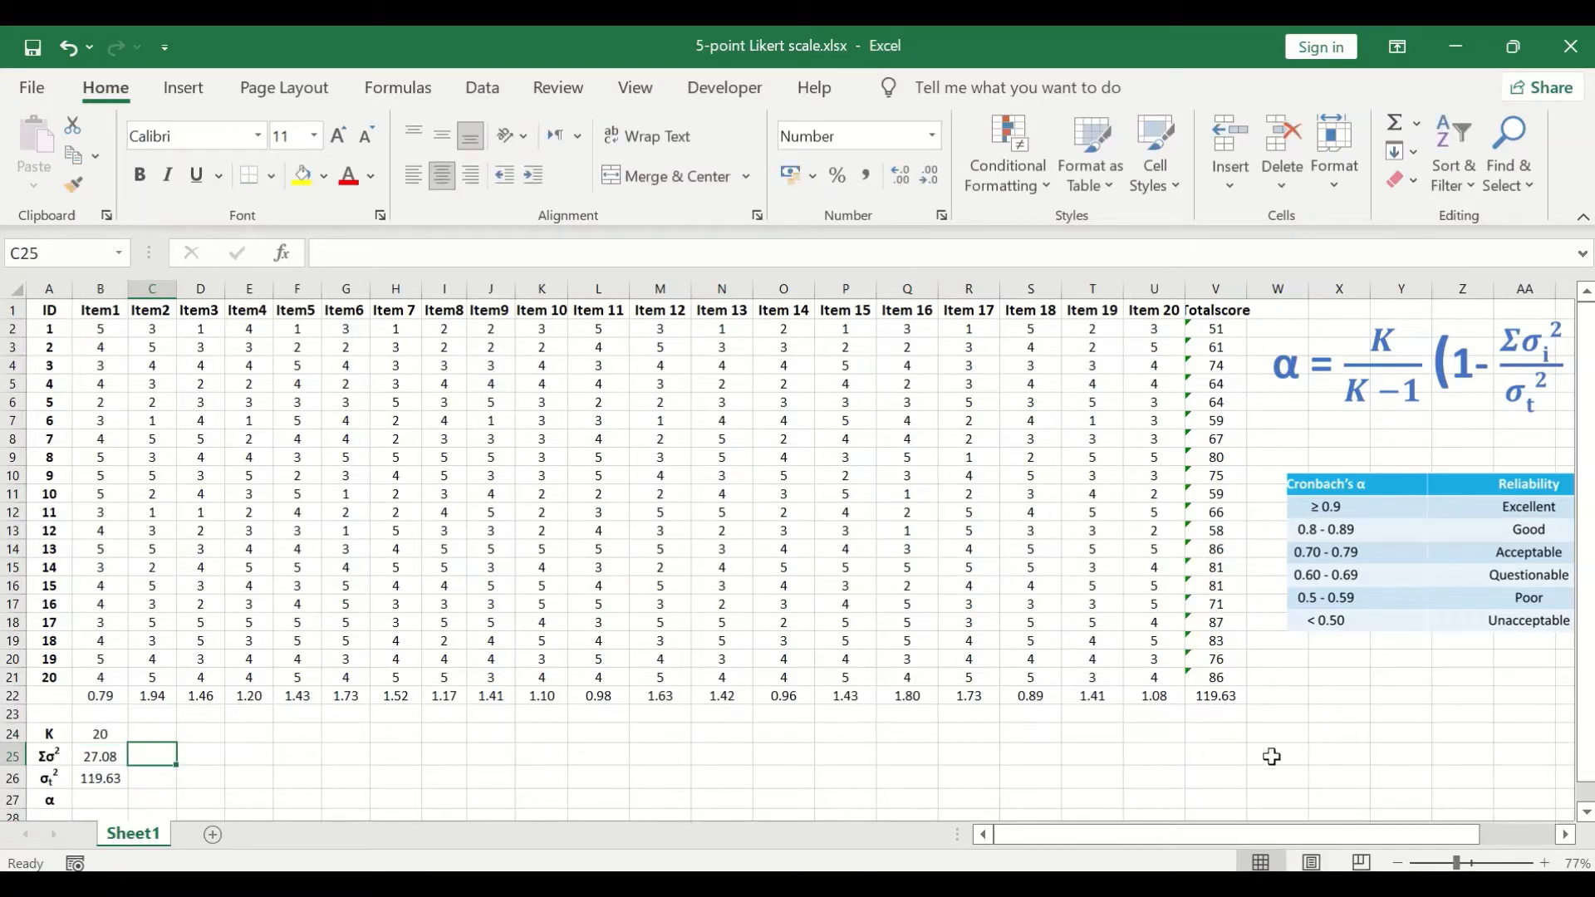
# Step: Calculate Cronbach's alpha in cell B27, beside the α label, with =(20/19)*(1-B25/B26)
pyautogui.moveTo(1271, 835); pyautogui.dragTo(1327, 835)
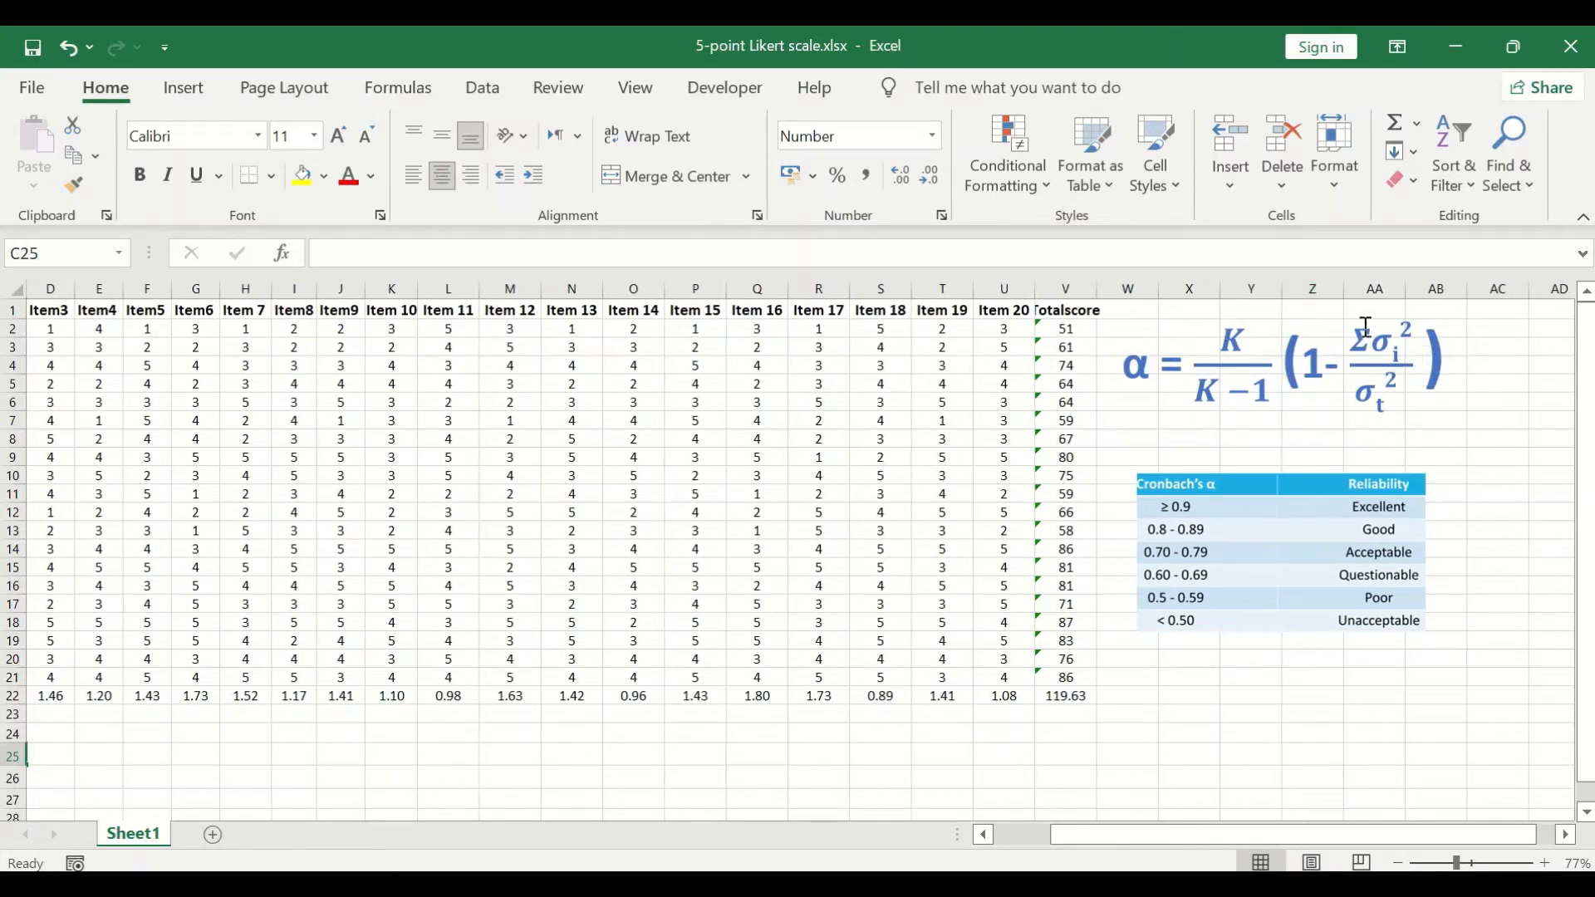
pyautogui.moveTo(1184, 843); pyautogui.dragTo(1127, 844)
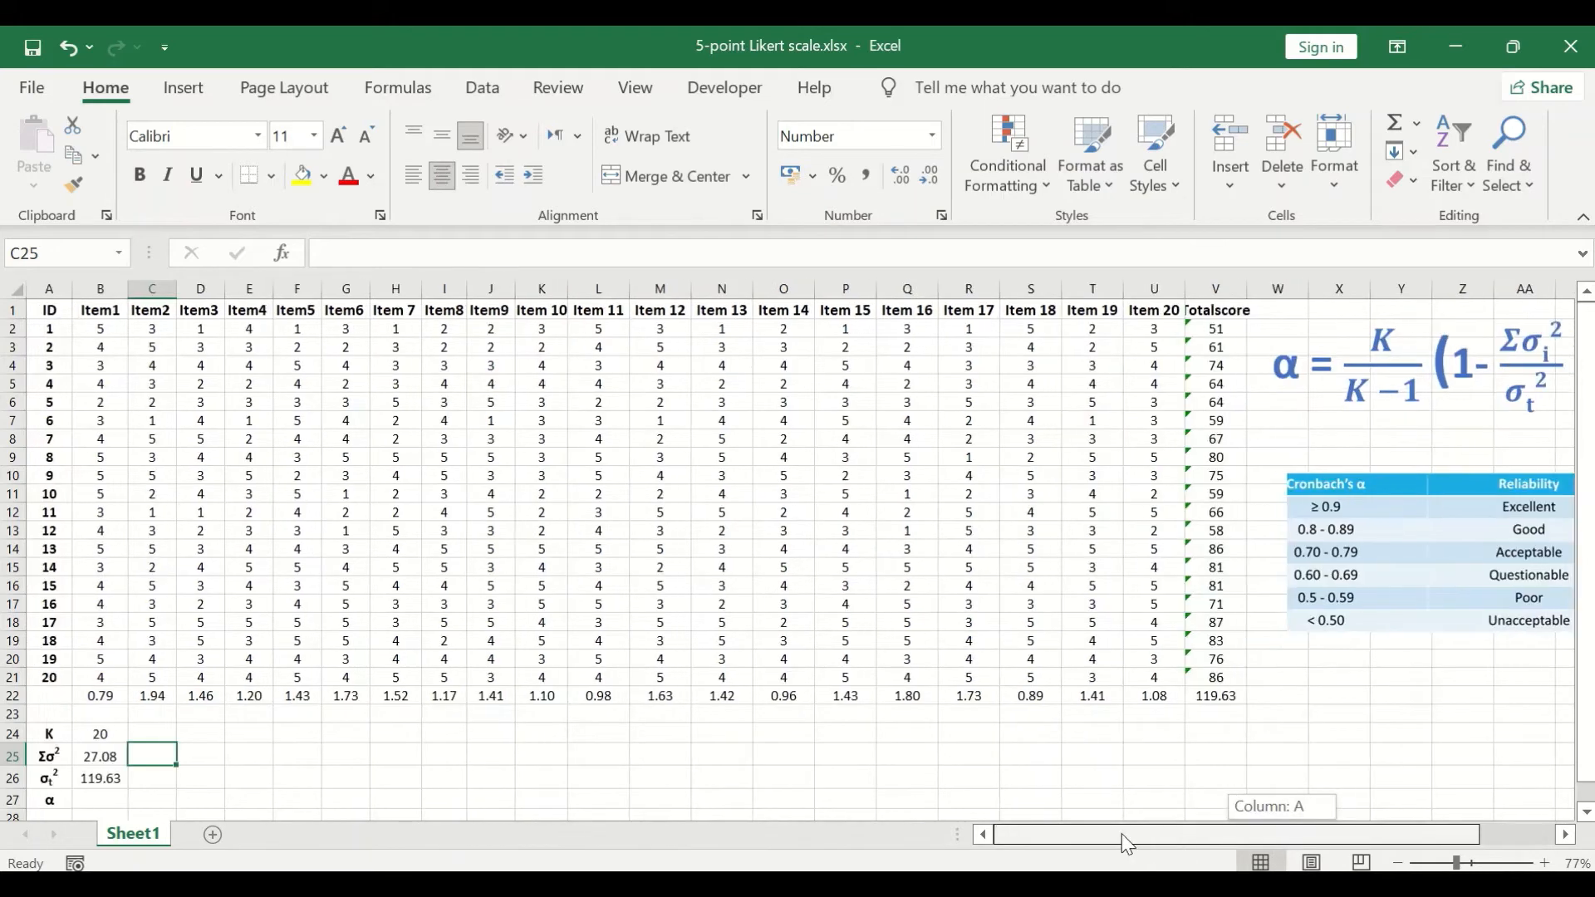
pyautogui.click(112, 800)
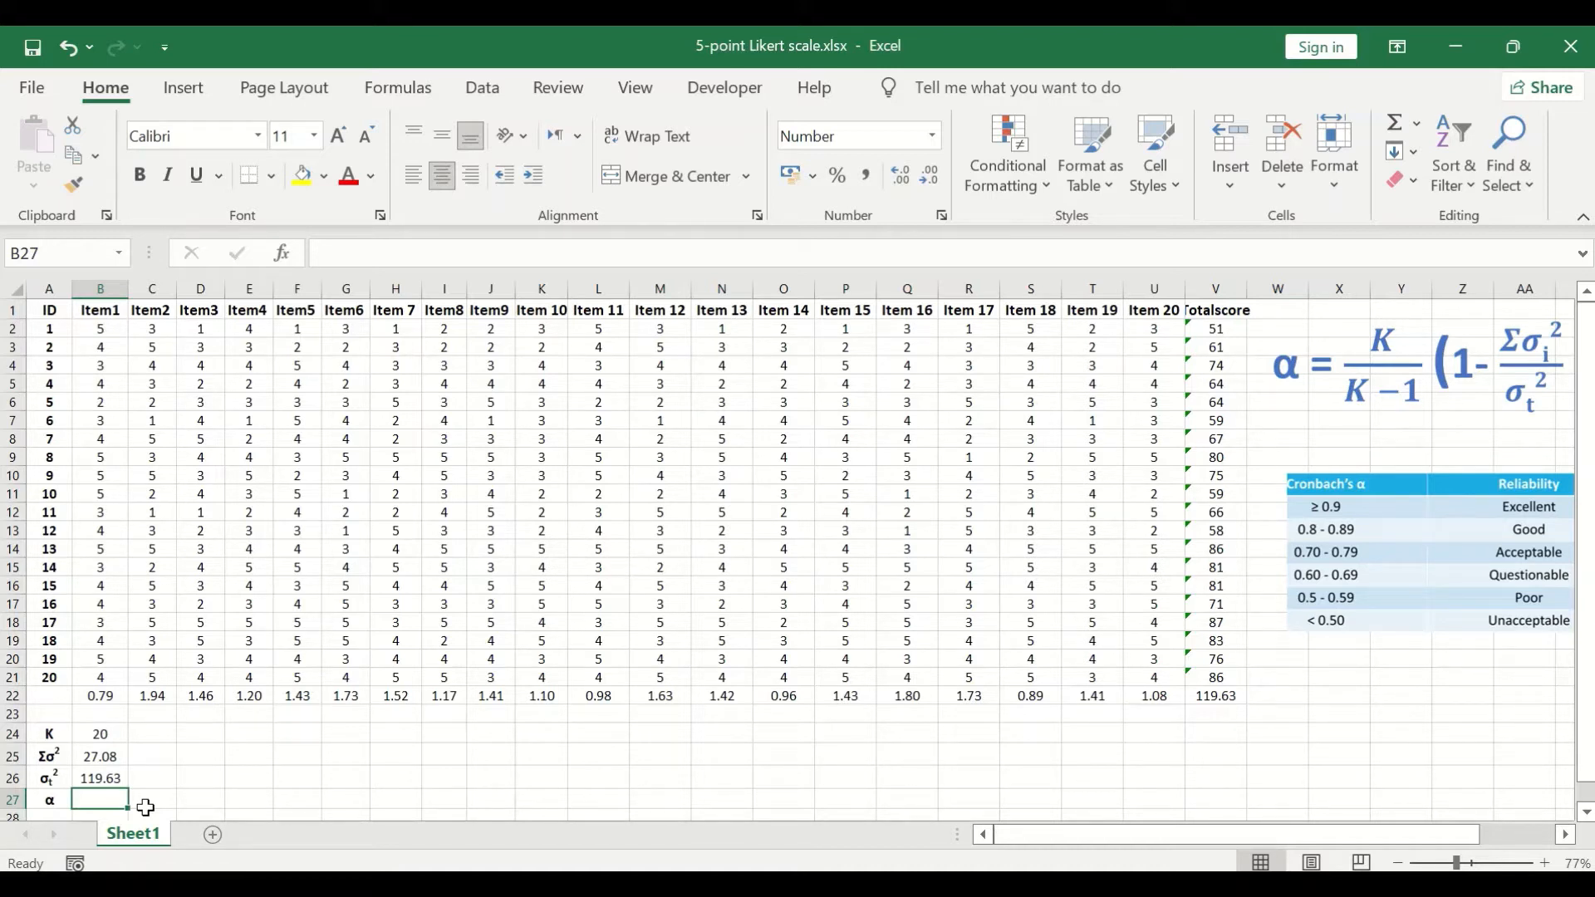
pyautogui.write('=')
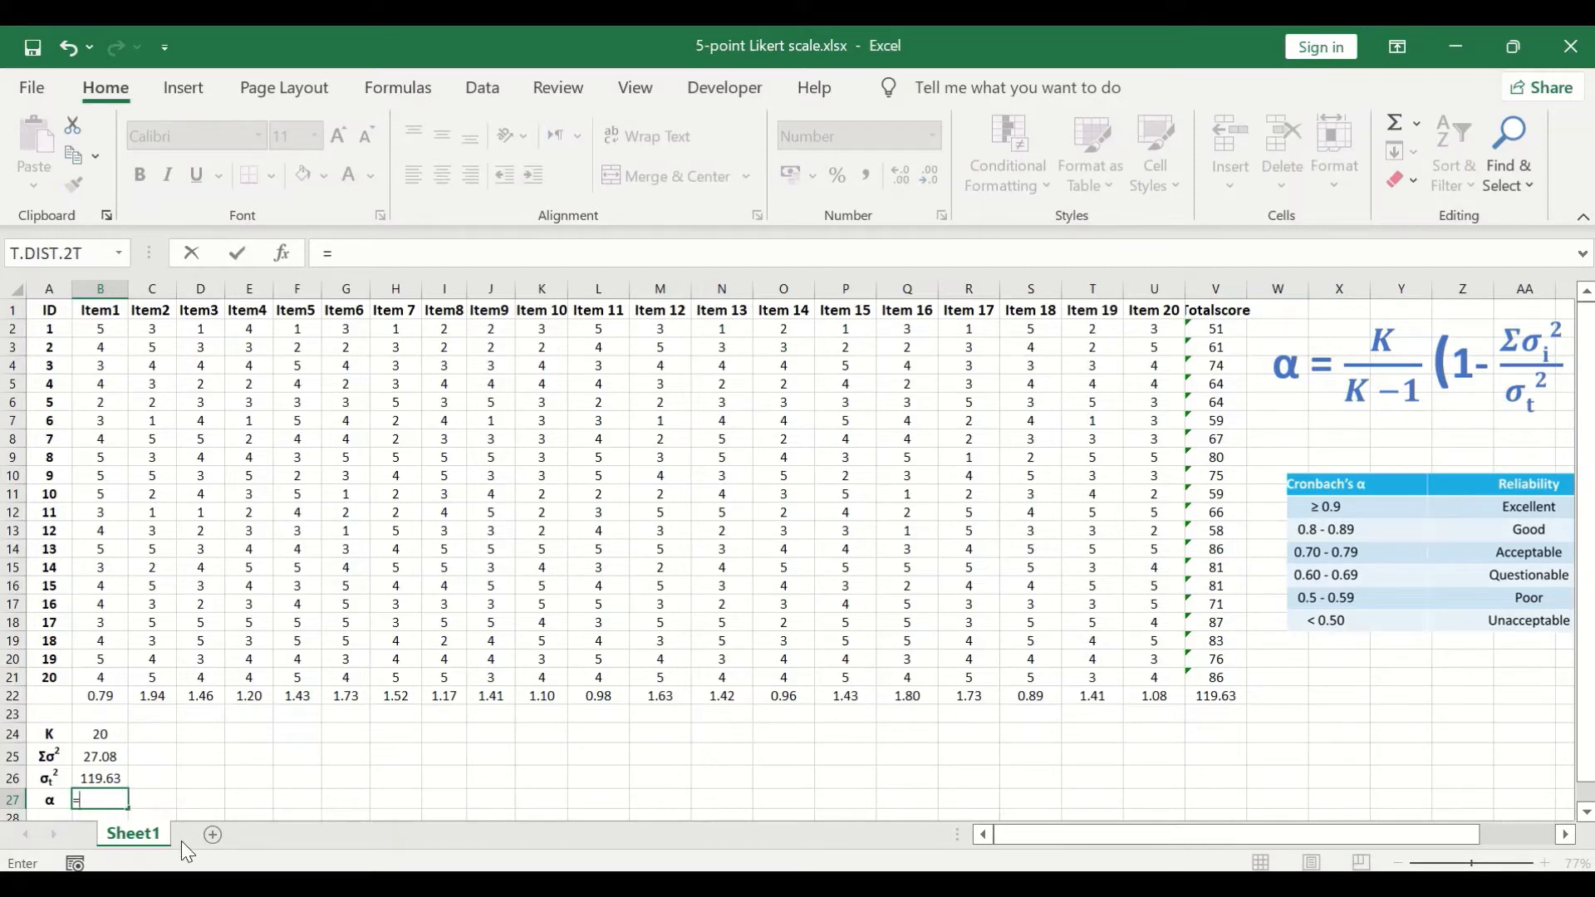
pyautogui.write('(20/19)')
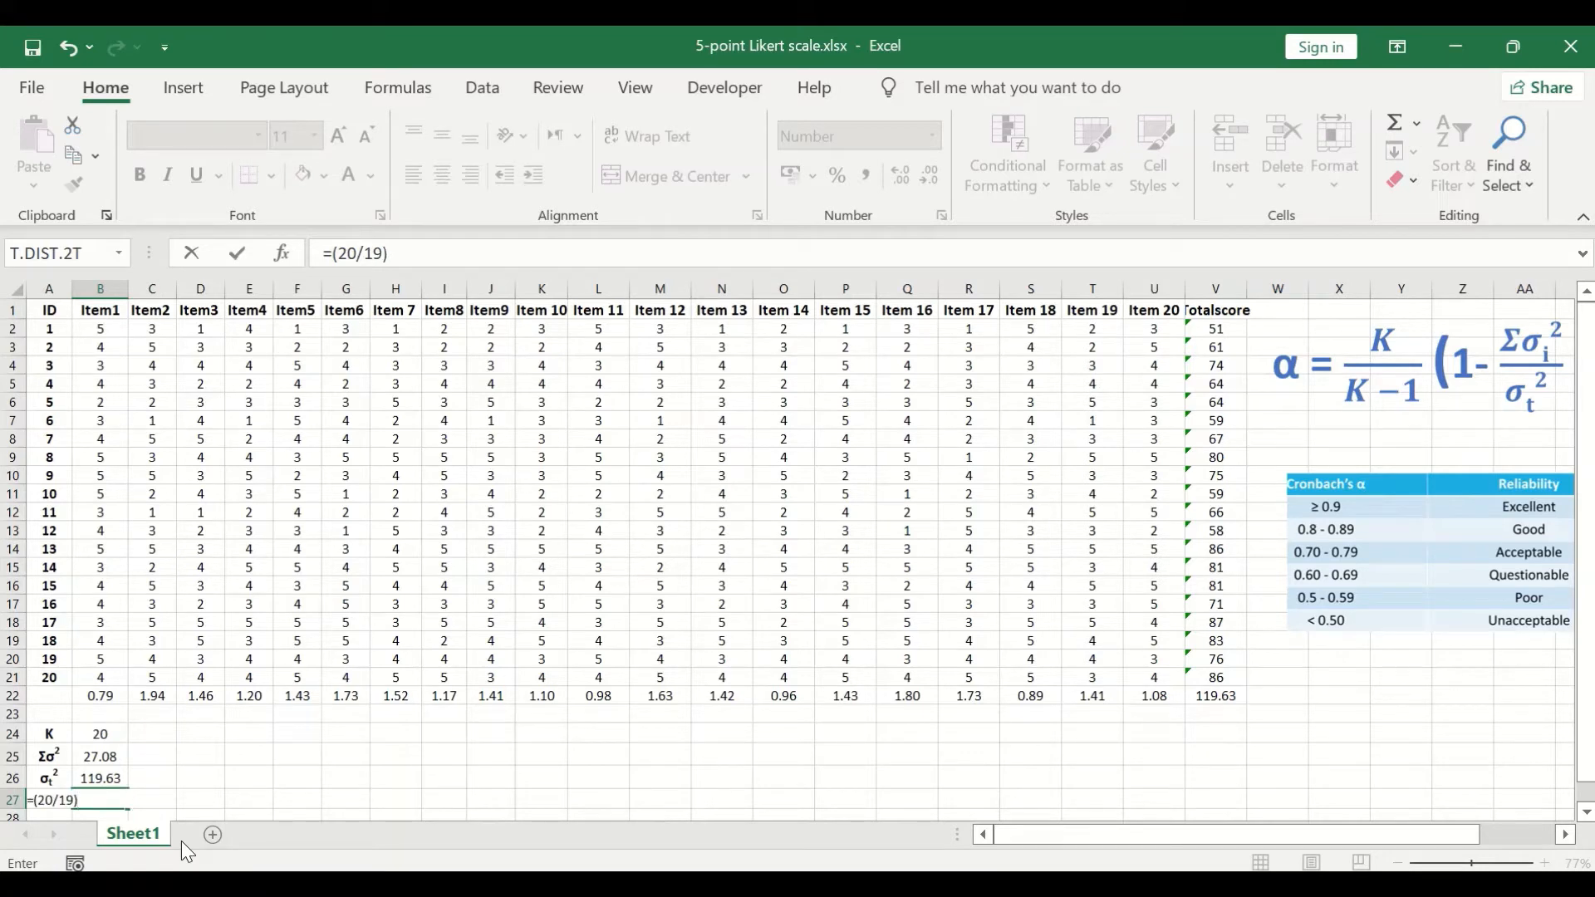
pyautogui.write('*(1-')
pyautogui.click(105, 760)
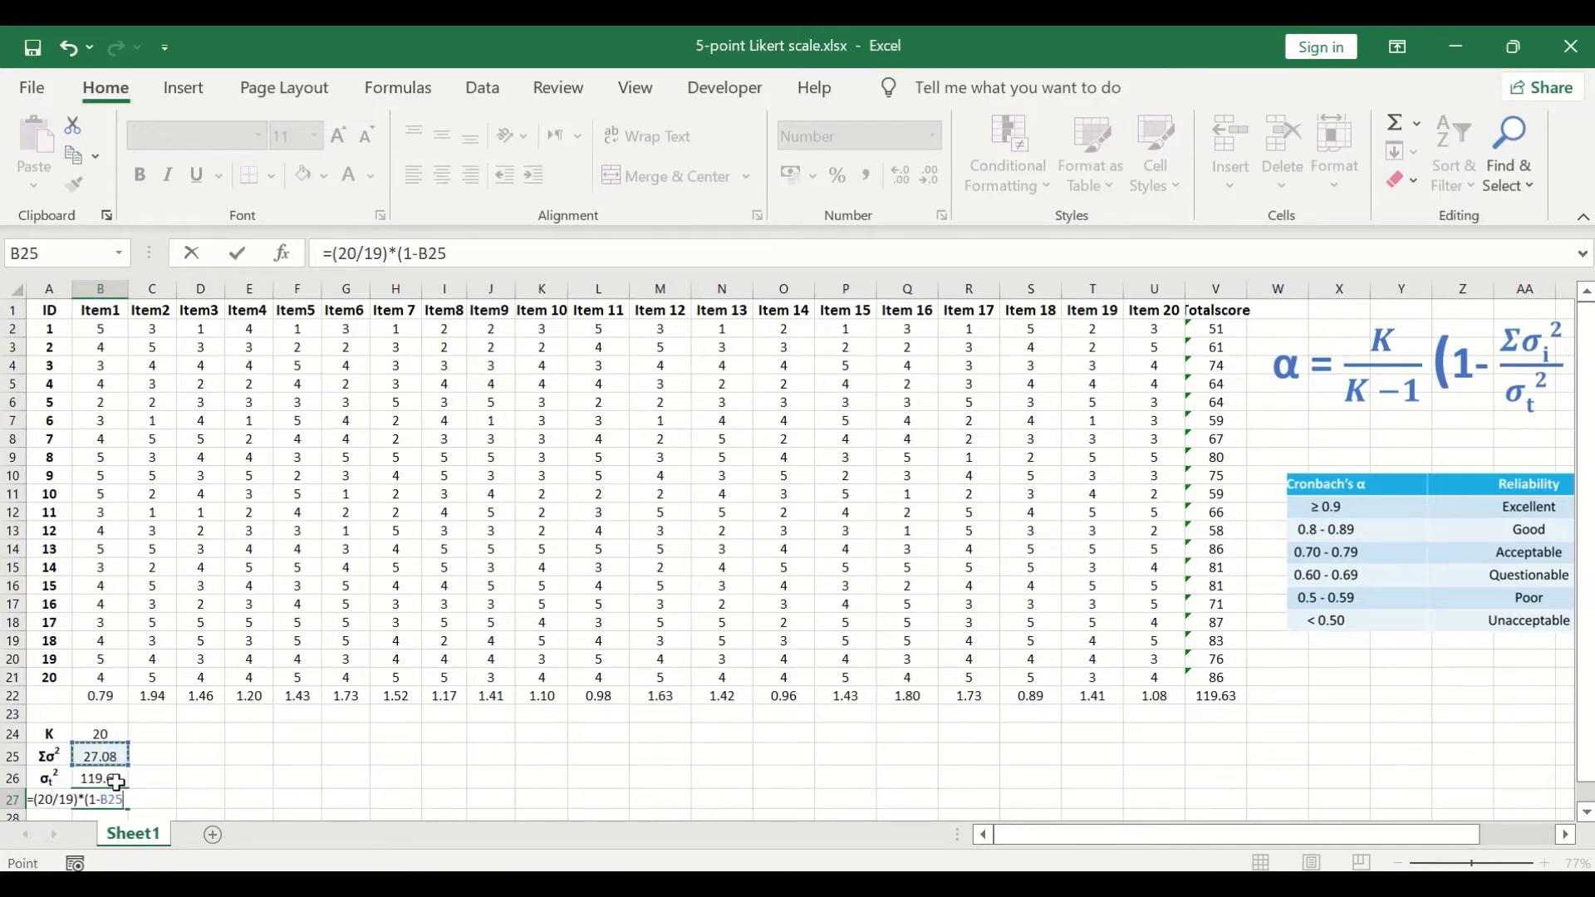
pyautogui.write('/')
pyautogui.click(103, 782)
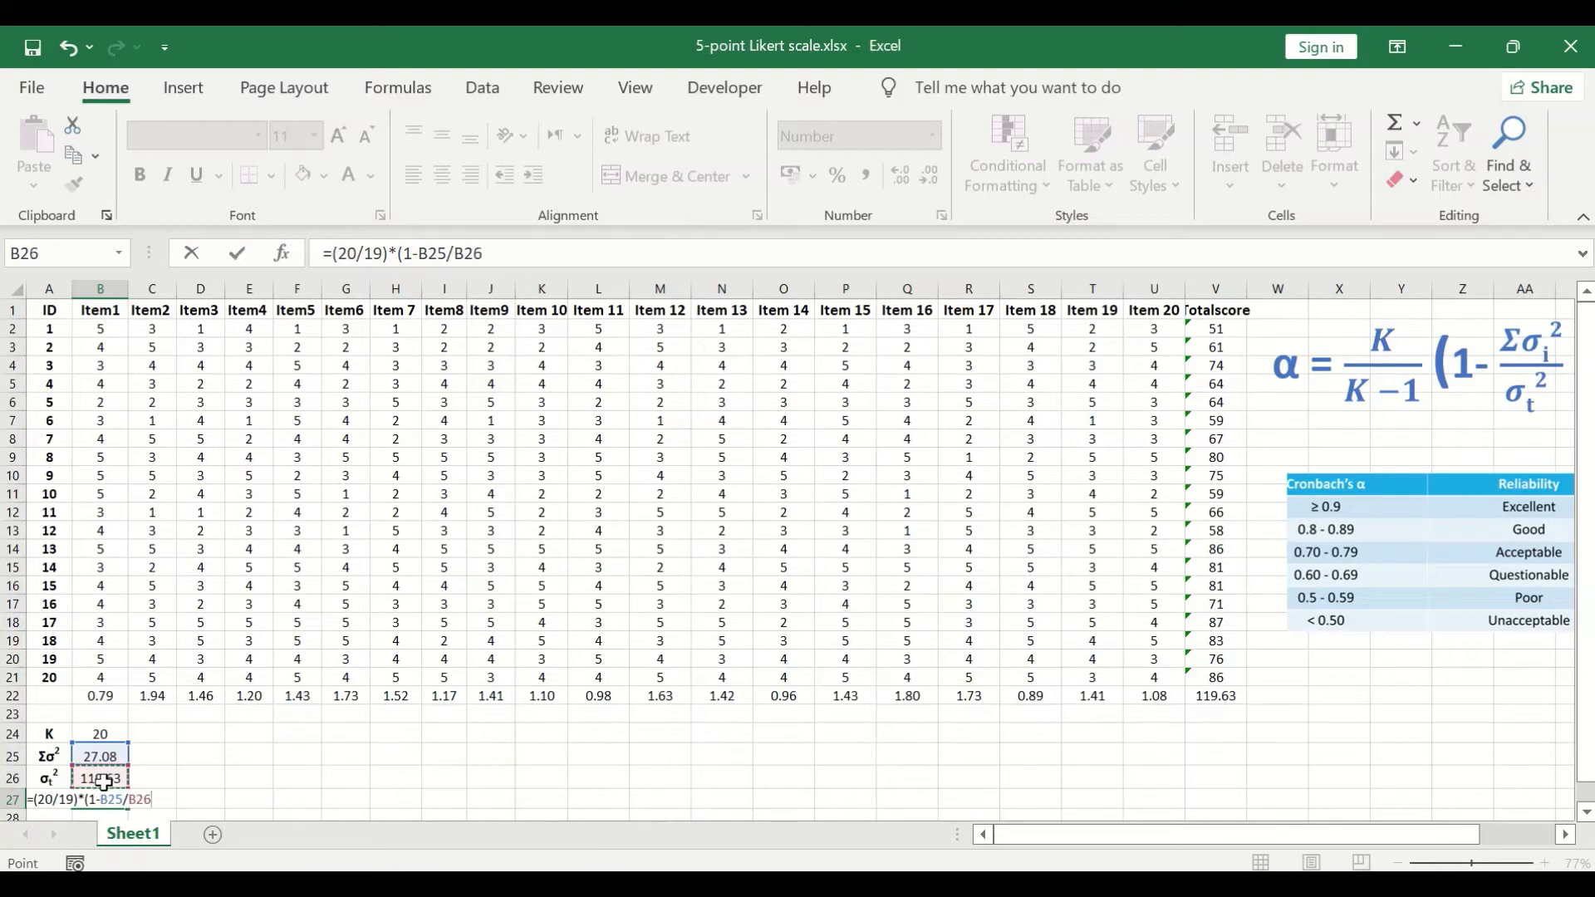
pyautogui.click(570, 258)
pyautogui.write(')')
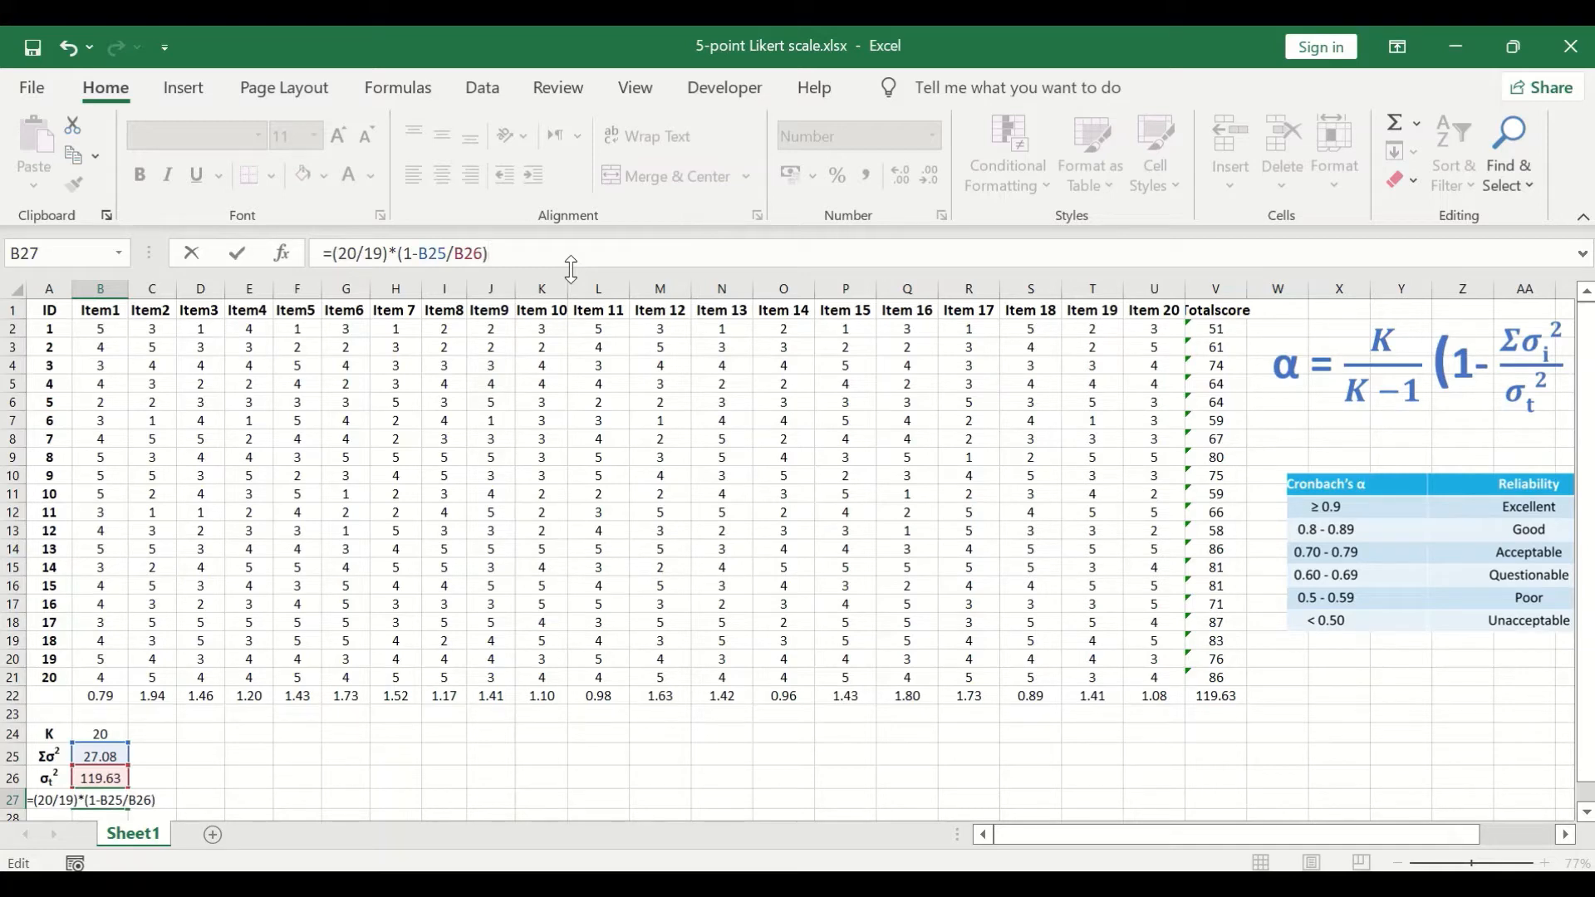
pyautogui.press('Return')
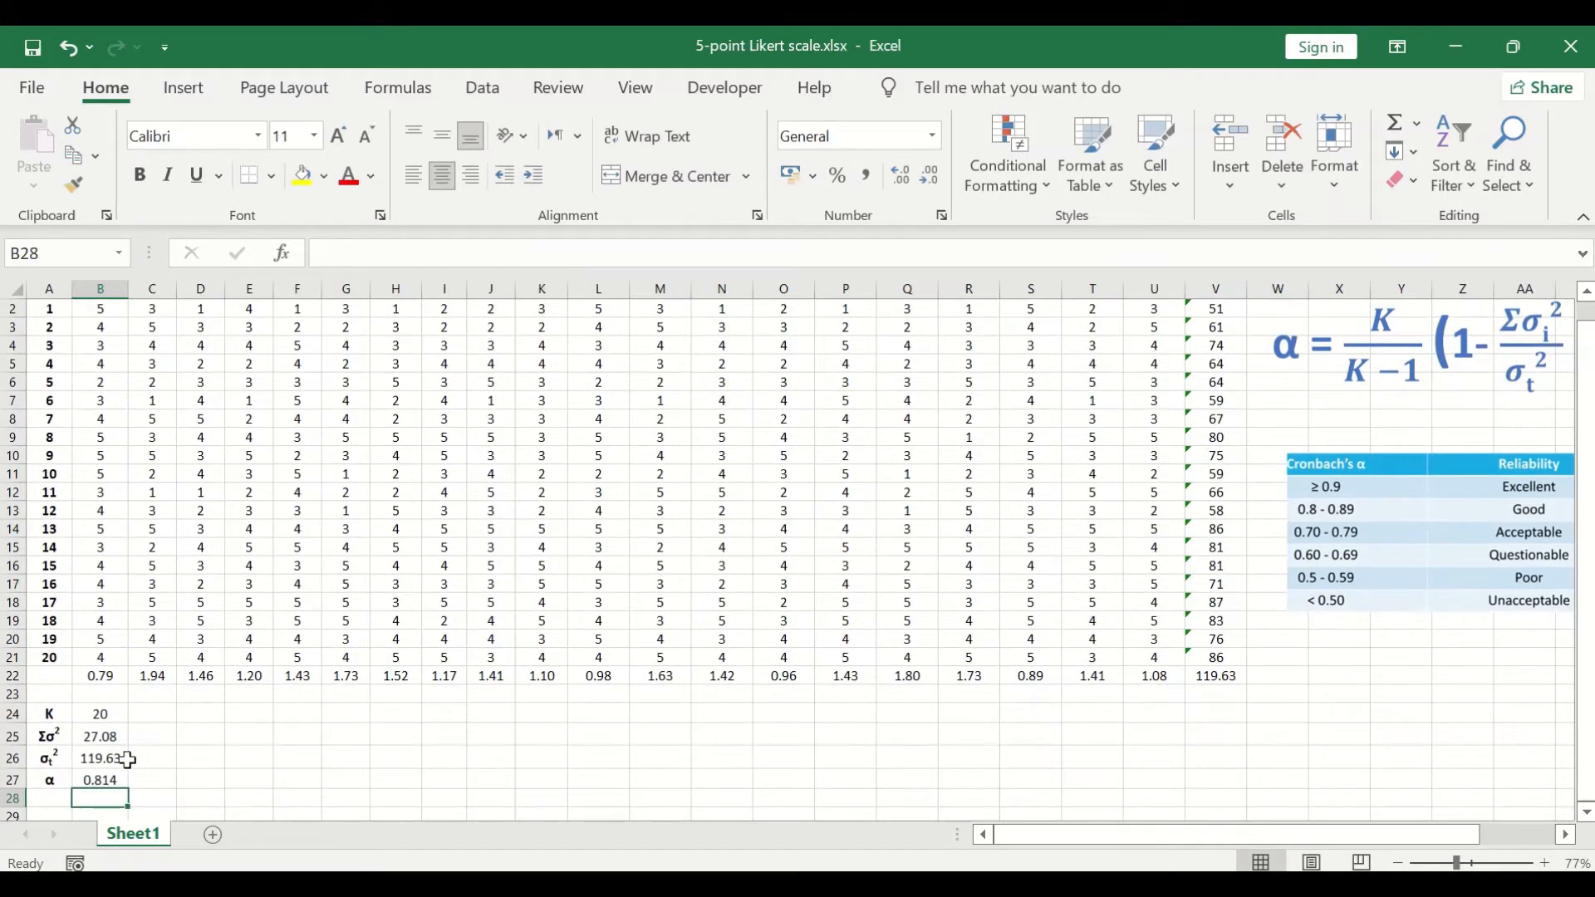
# Step: Set the font colour of the alpha value in B27 to red
pyautogui.click(101, 781)
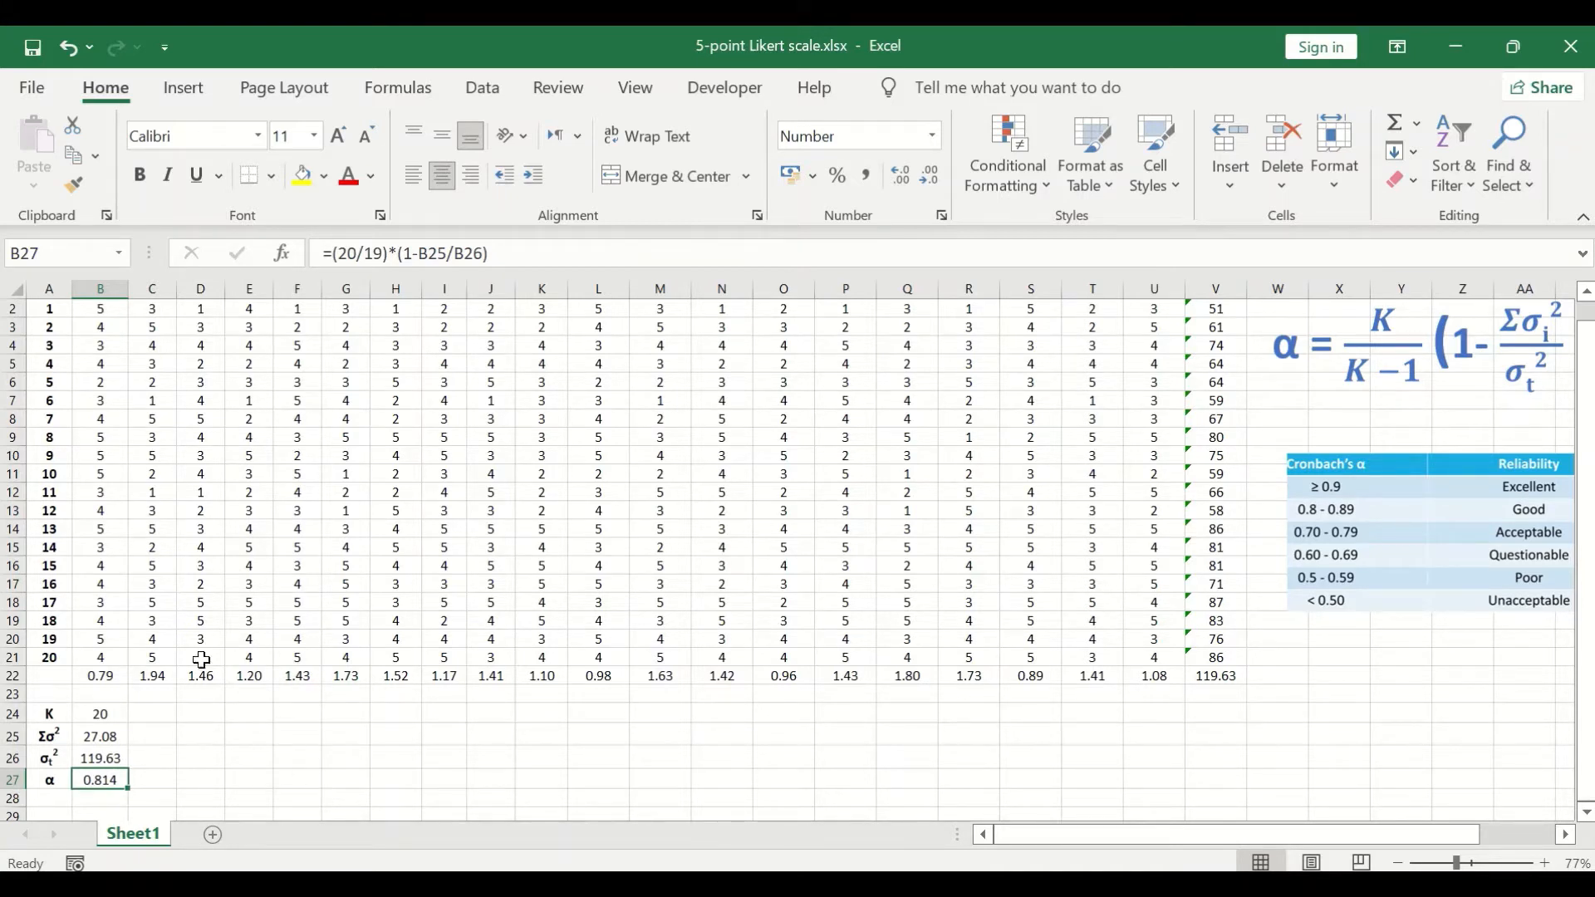
pyautogui.click(349, 175)
pyautogui.click(270, 733)
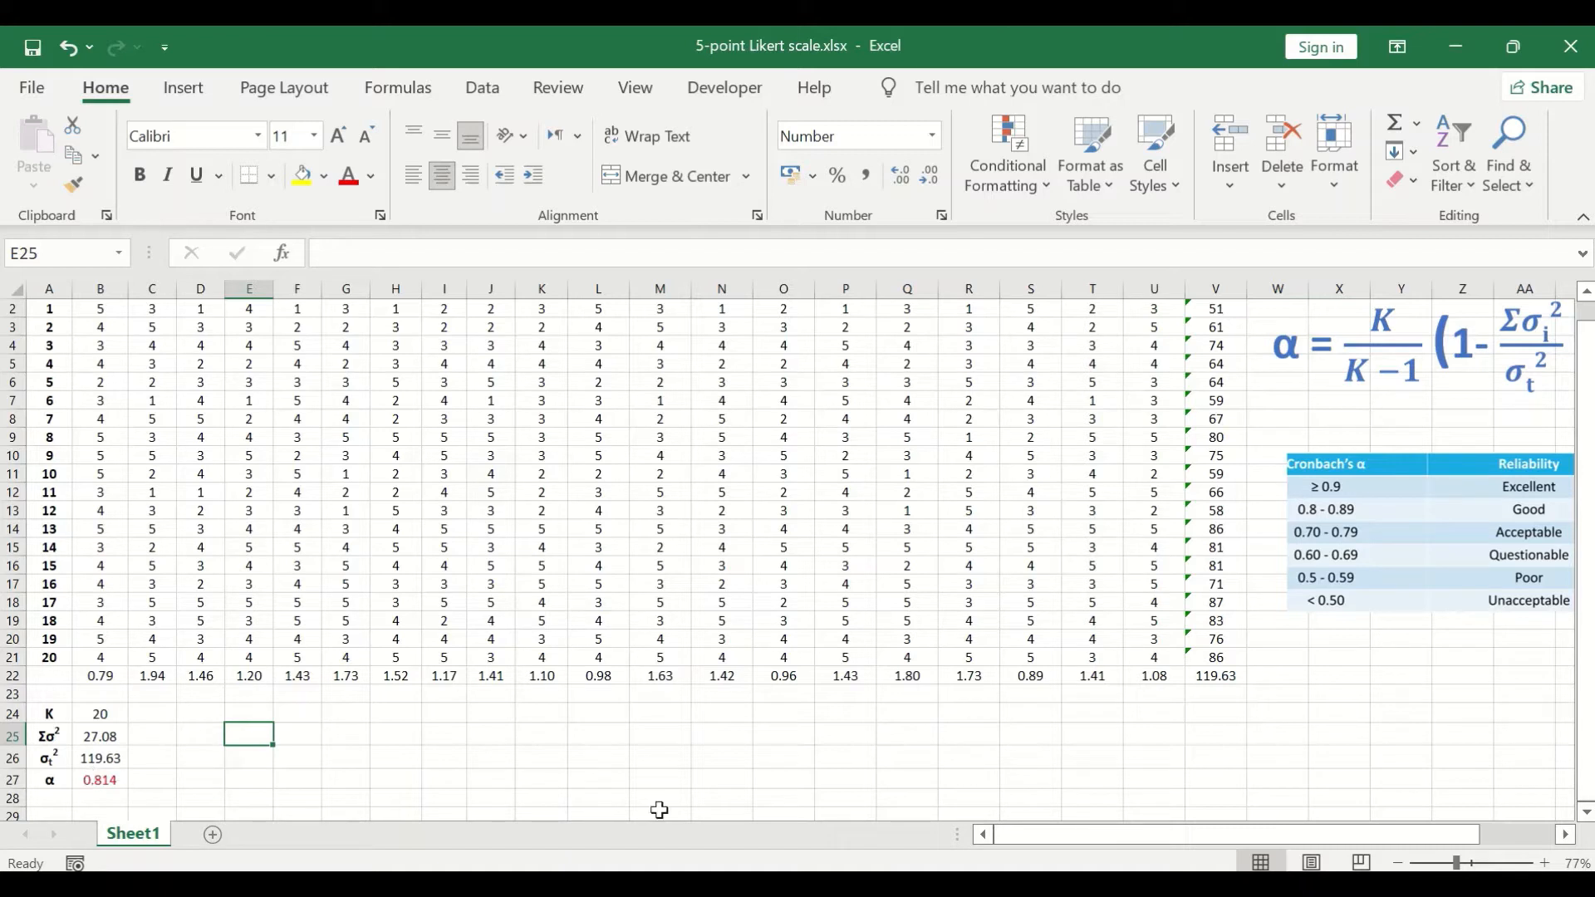
# Step: Compare the alpha value in B27 with the ranges in the Cronbach's α reliability table beside the data
pyautogui.moveTo(1095, 839)
pyautogui.mouseDown()
pyautogui.moveTo(1173, 835)
pyautogui.moveTo(1080, 841)
pyautogui.mouseUp()
pyautogui.moveTo(1192, 839); pyautogui.dragTo(1113, 839)
pyautogui.moveTo(1338, 835); pyautogui.dragTo(1412, 835)
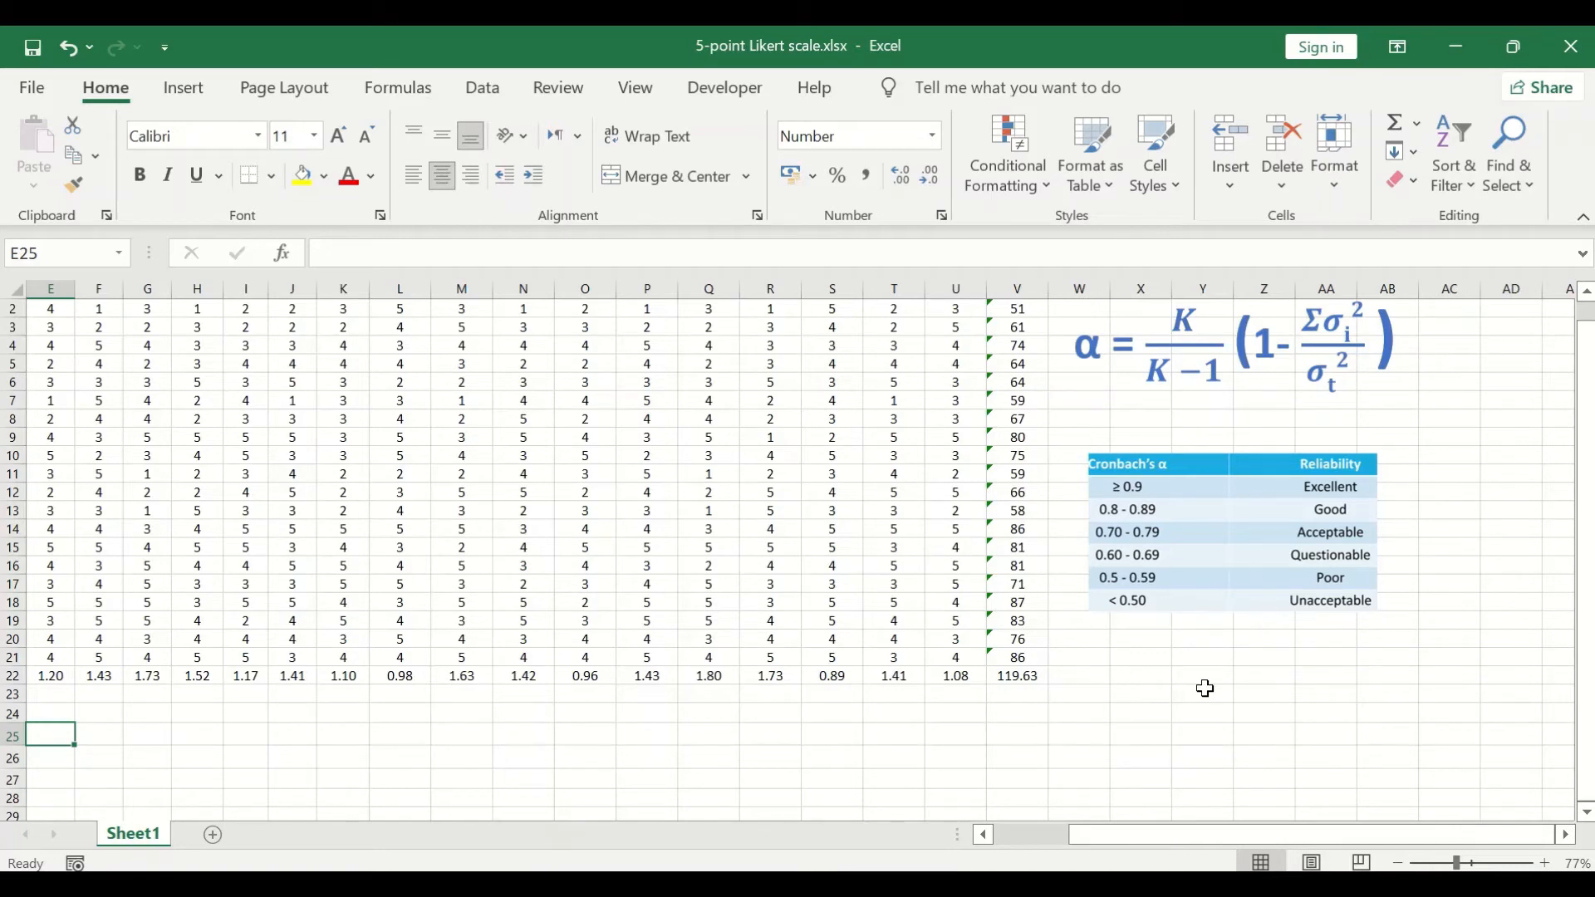
pyautogui.moveTo(1279, 835); pyautogui.dragTo(1015, 832)
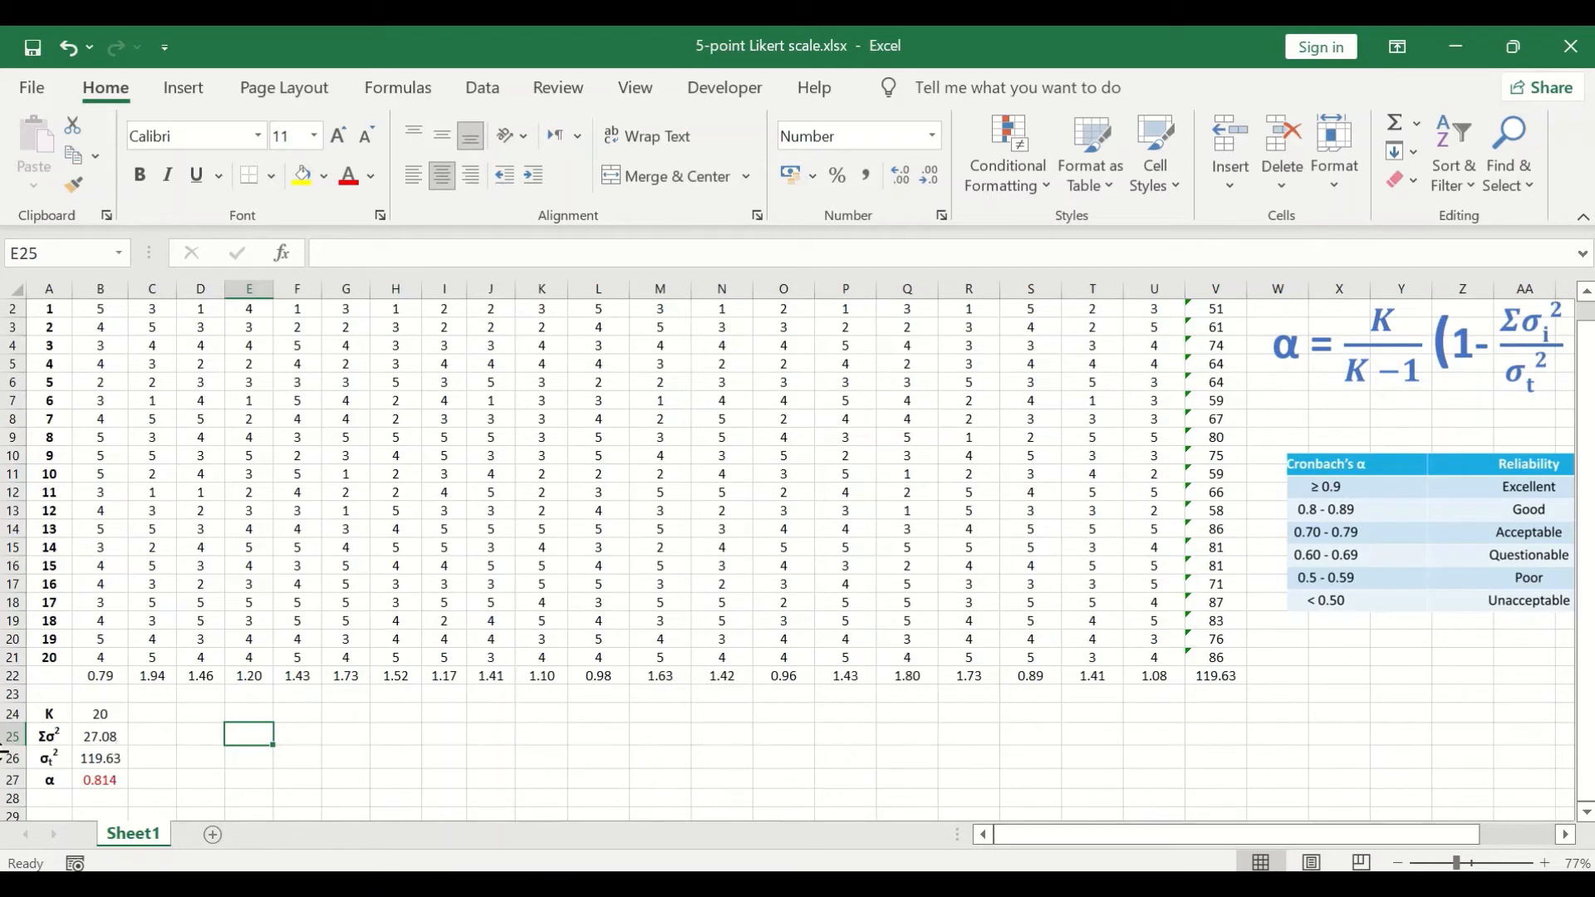
pyautogui.moveTo(1220, 841); pyautogui.dragTo(1290, 834)
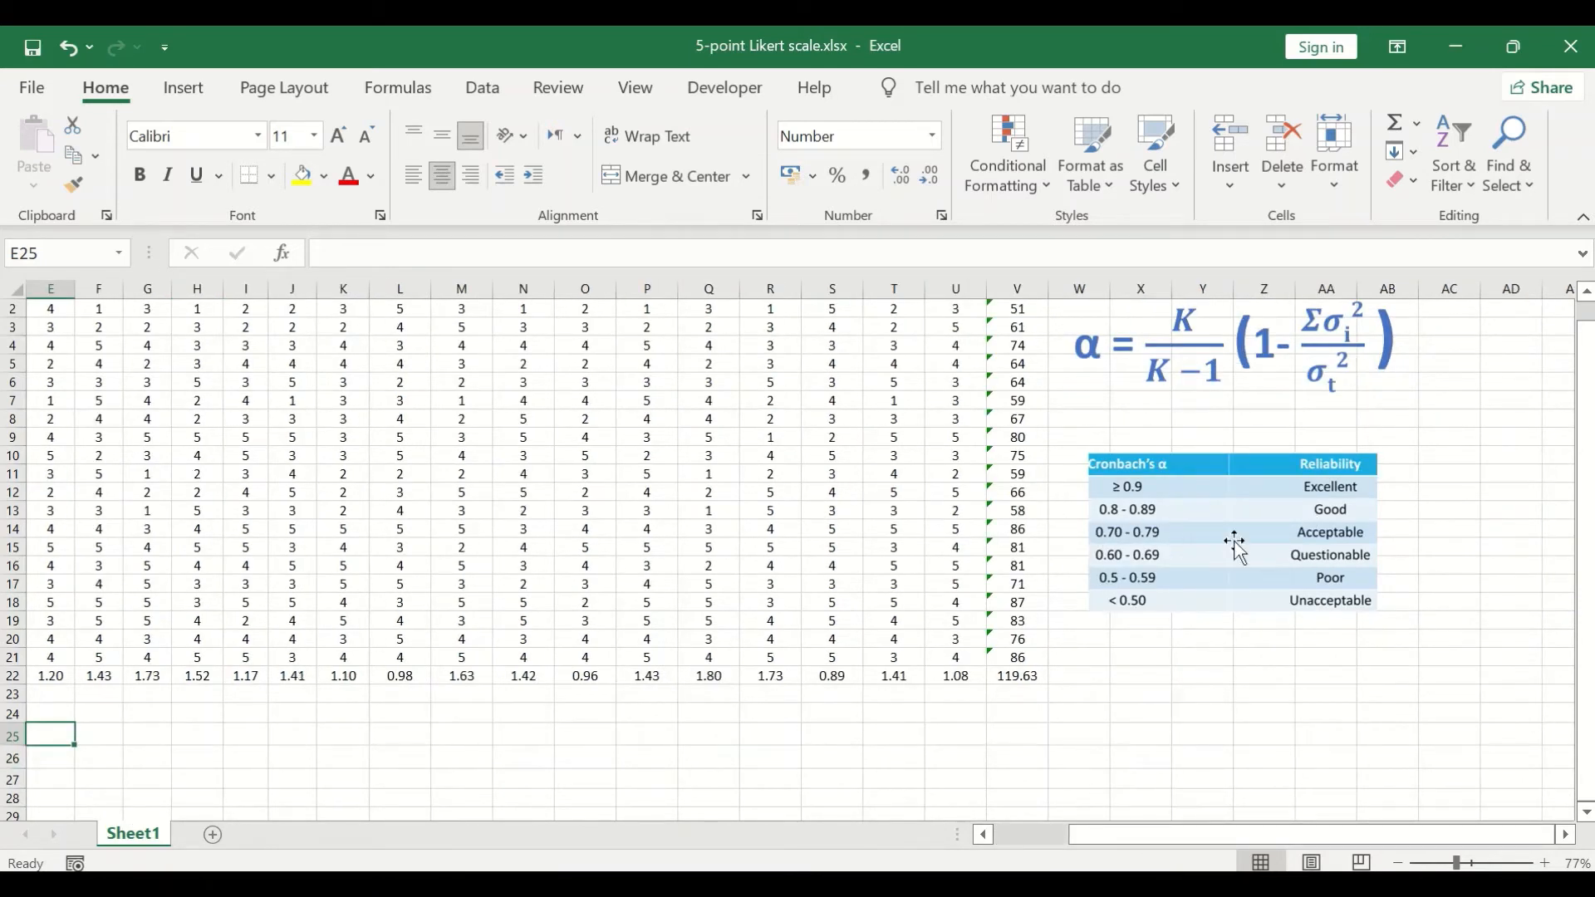
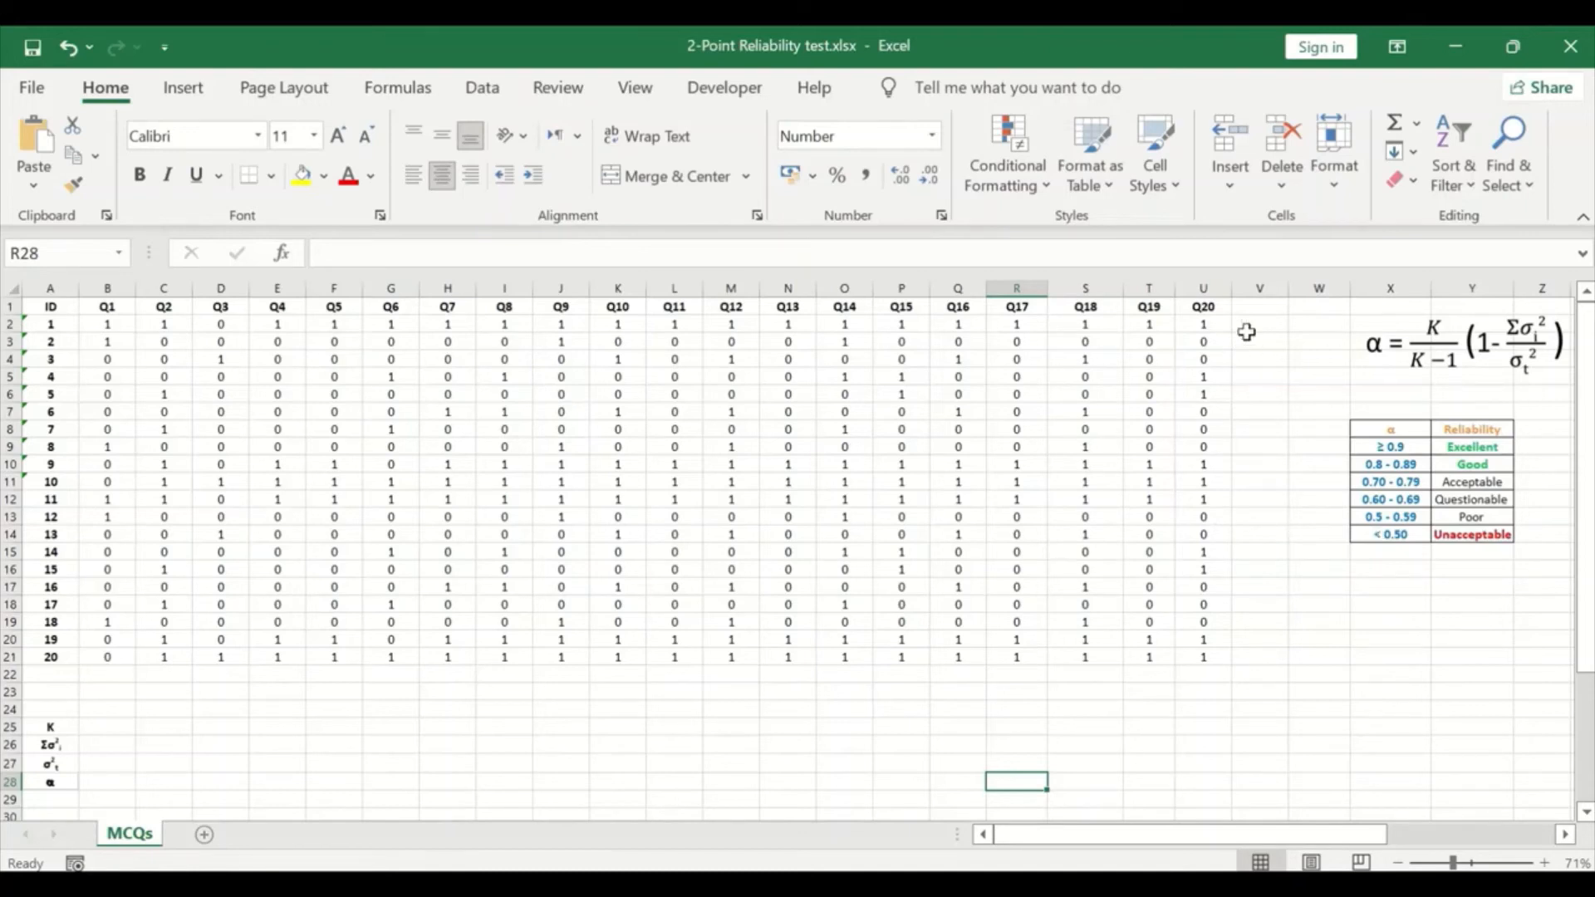
# Step: Add the column header Totalscore in cell V1, beside the Q20 header
pyautogui.click(1266, 307)
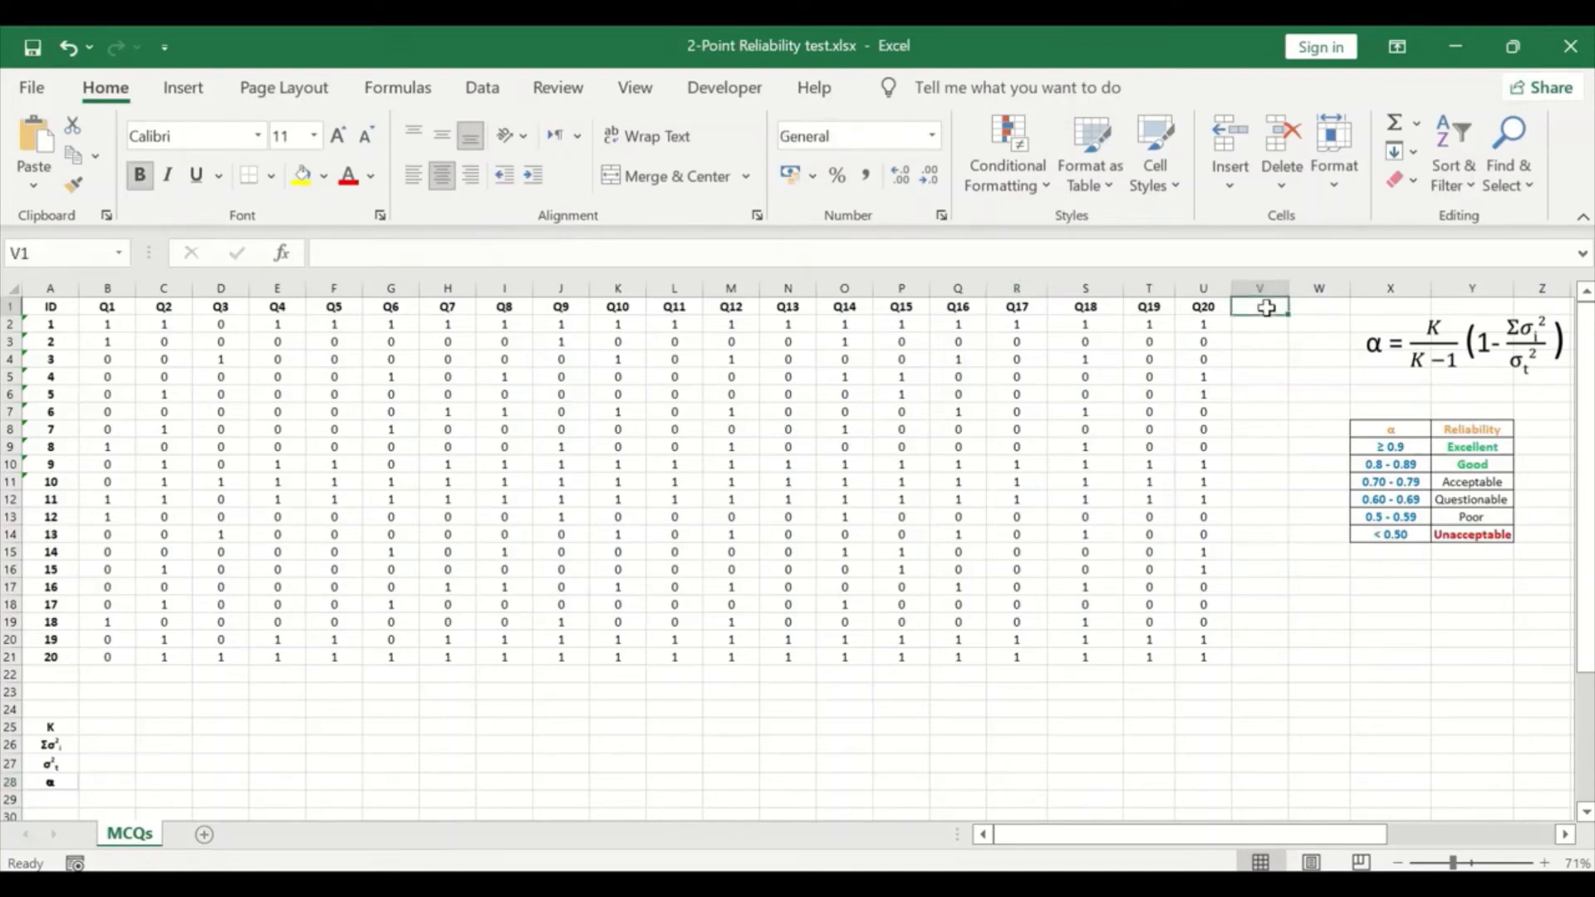
pyautogui.write('T')
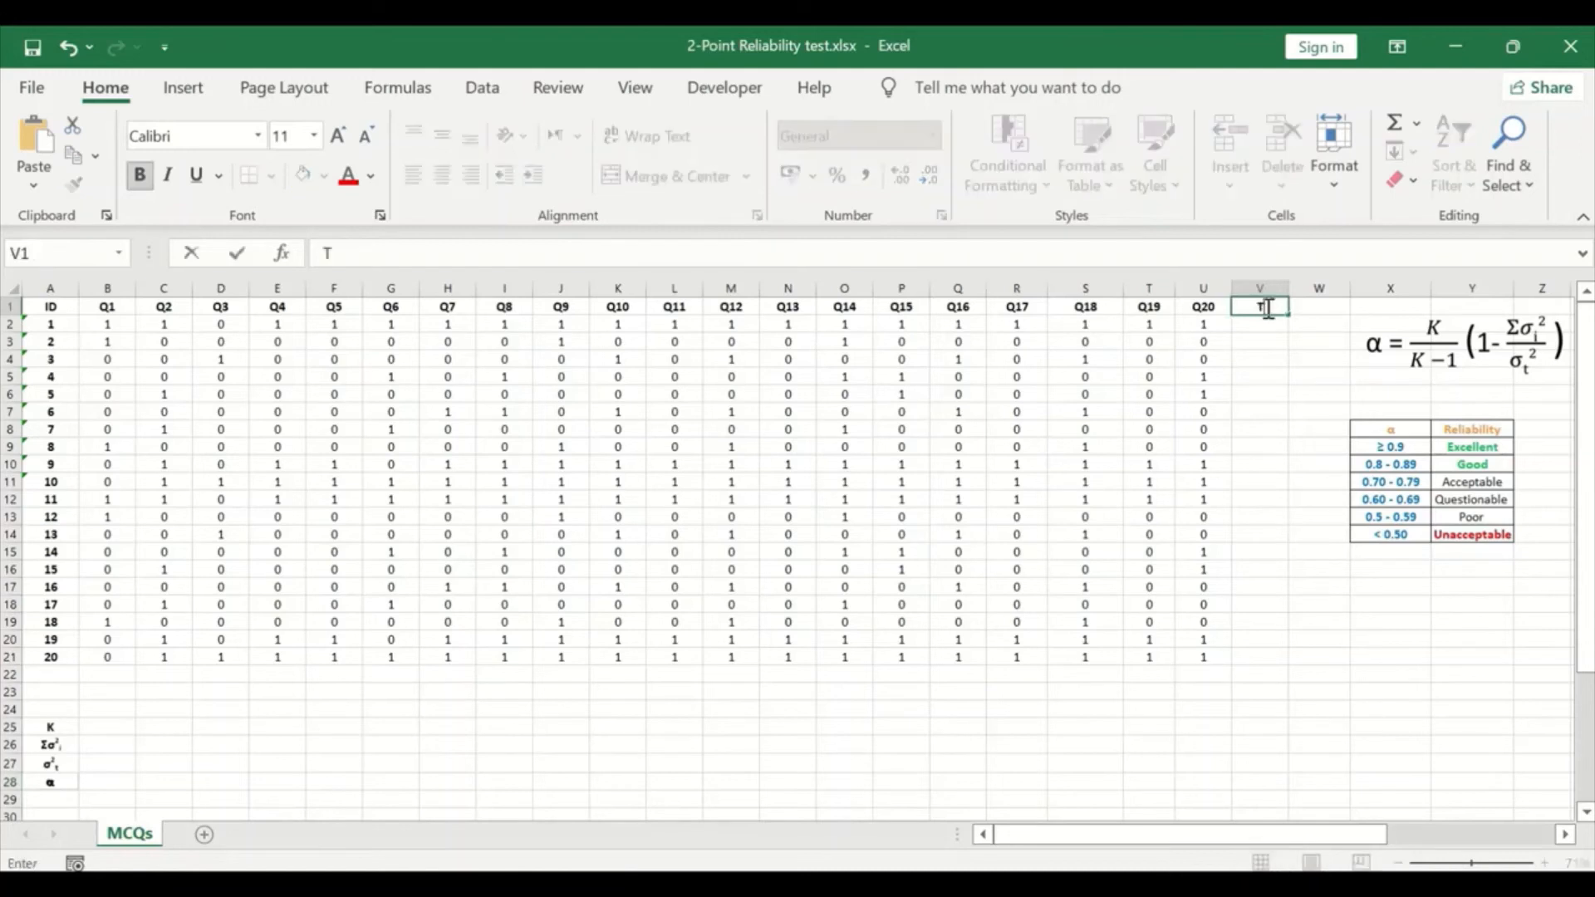
pyautogui.write('otalscore')
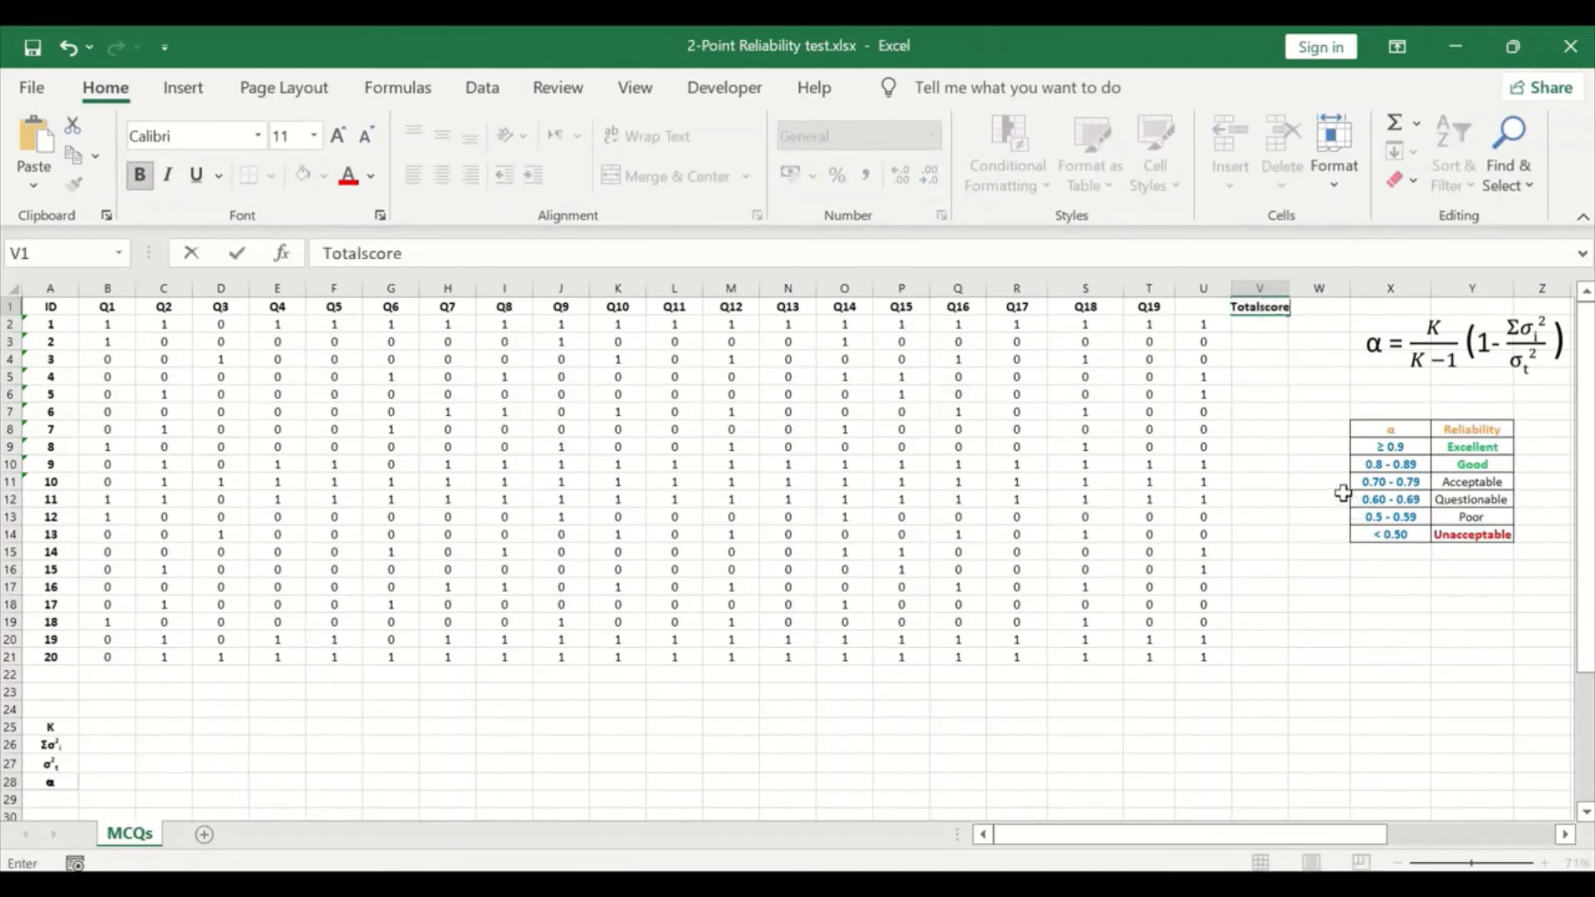
# Step: Total each respondent's Q1 to Q20 answers in the Totalscore column, with =SUM(B2:U2) in V2 filled down to V21
pyautogui.click(1255, 328)
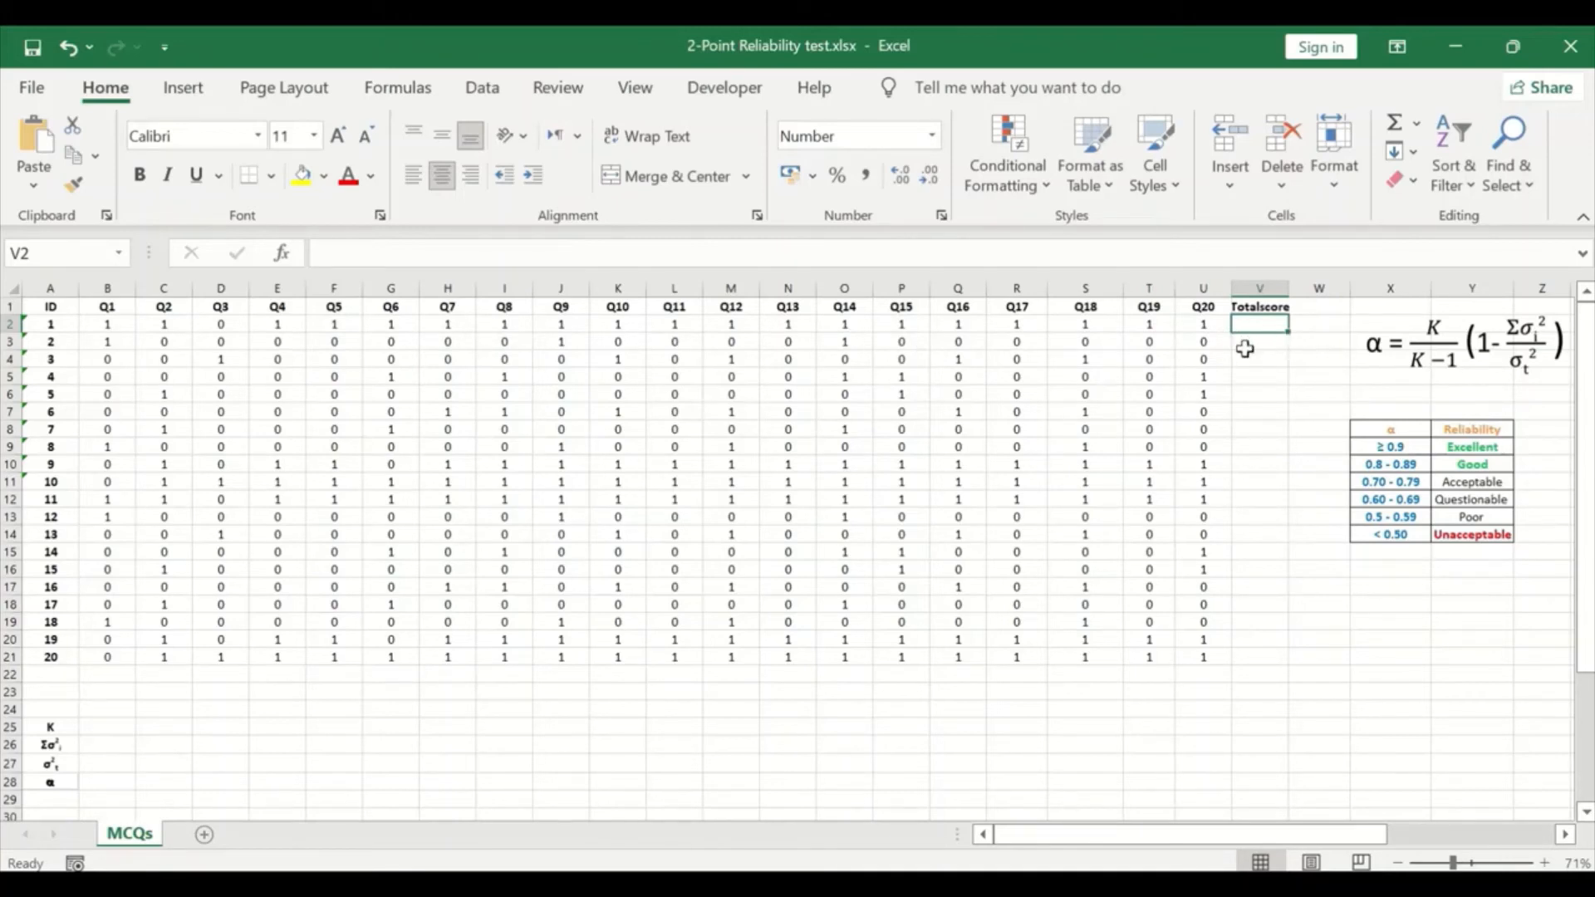
pyautogui.click(1416, 130)
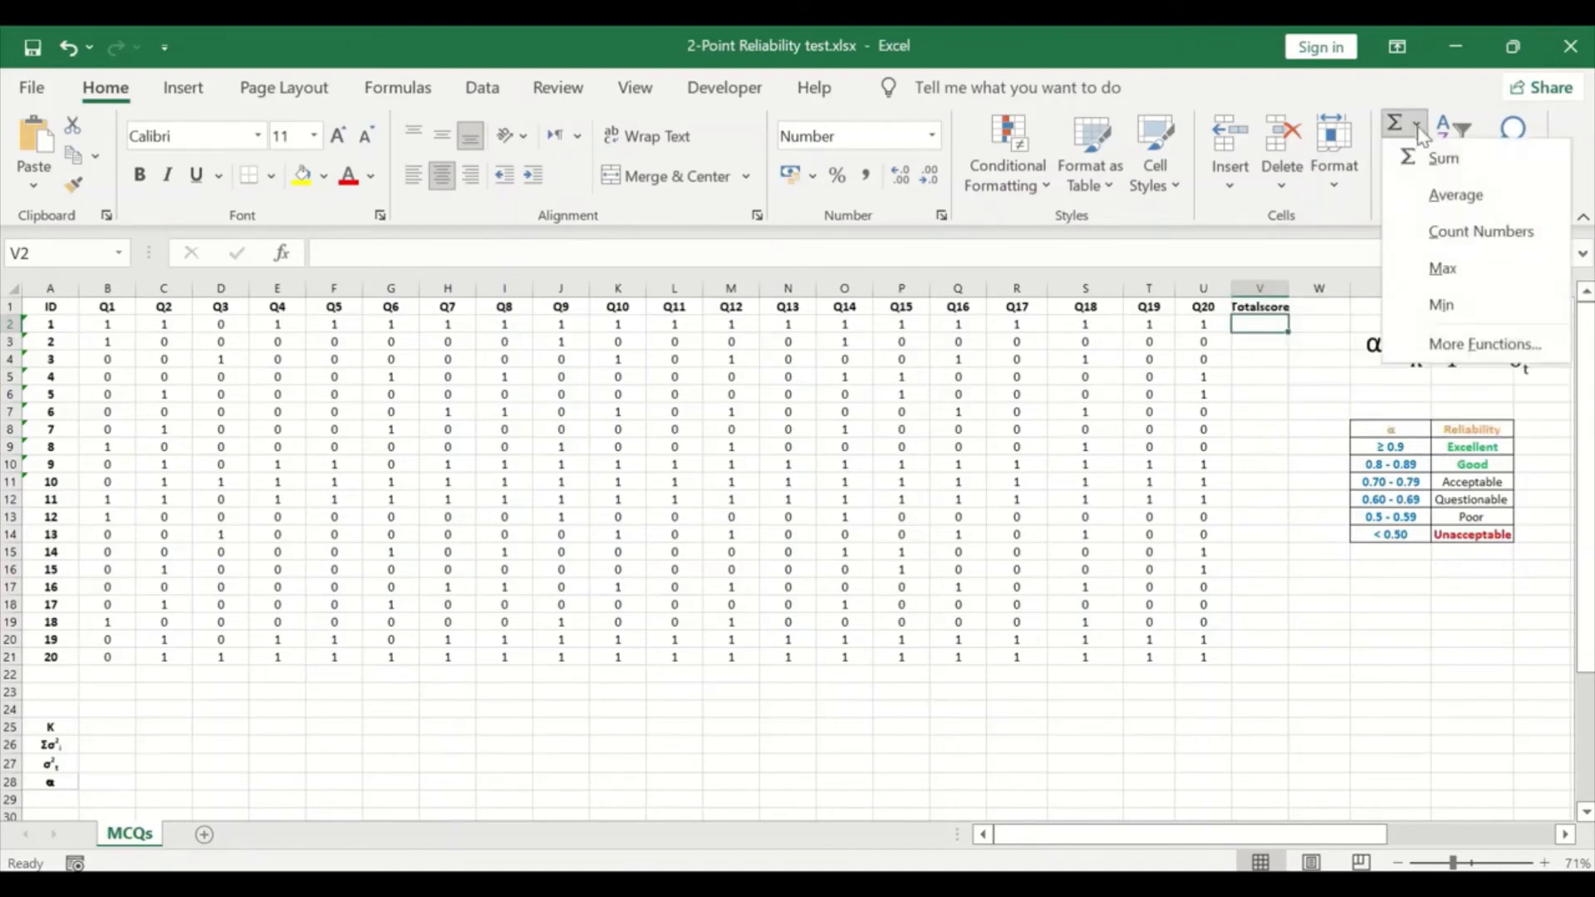
pyautogui.click(1433, 158)
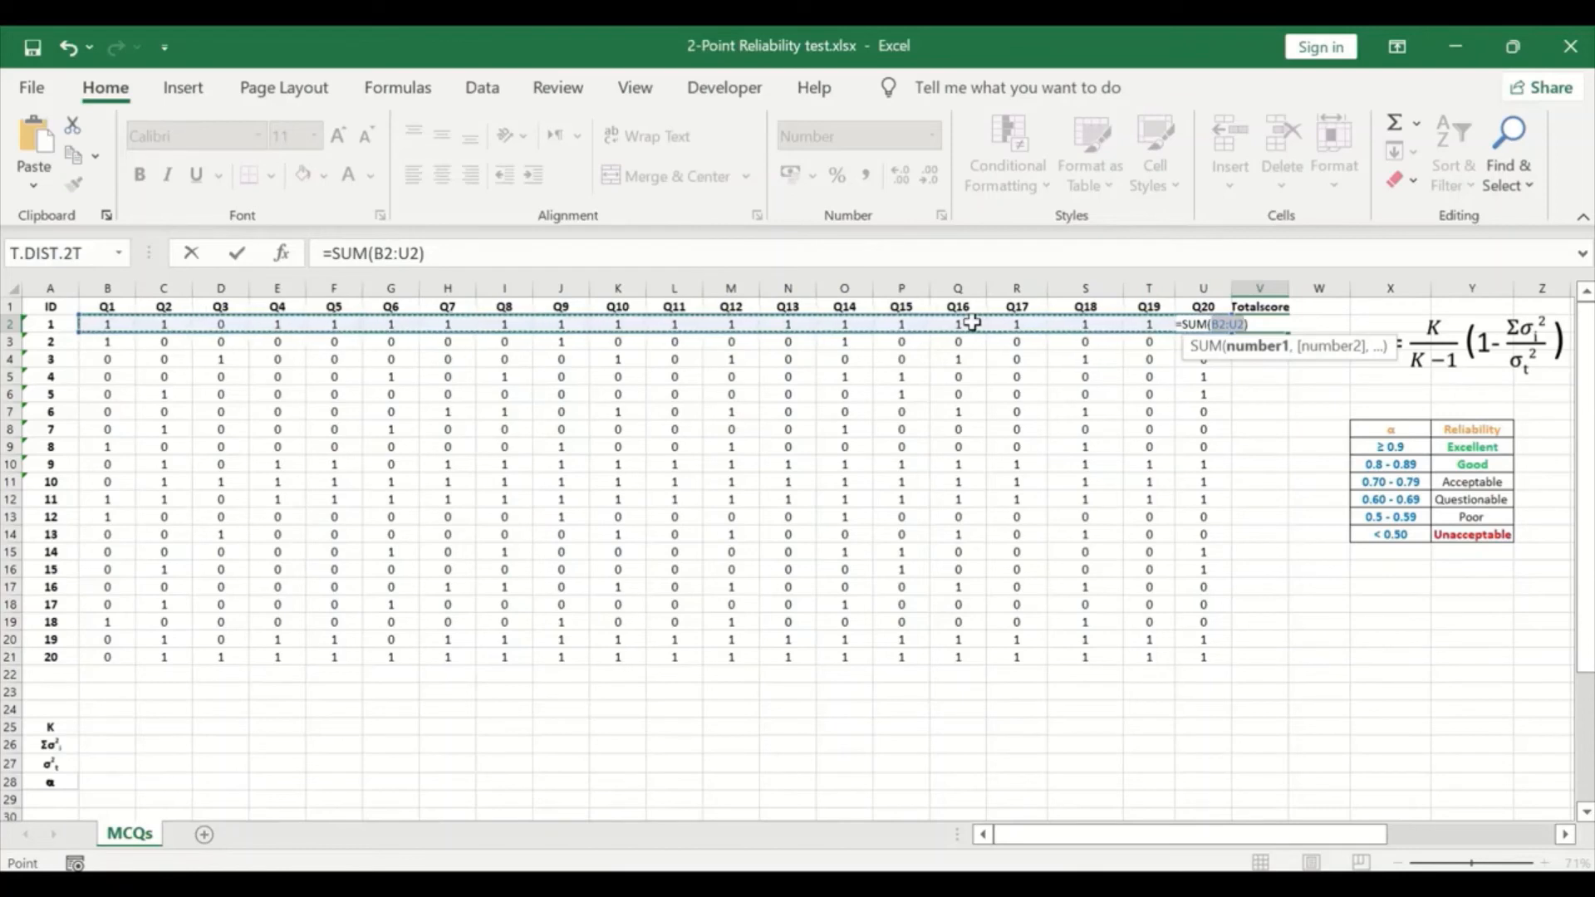
pyautogui.press('Return')
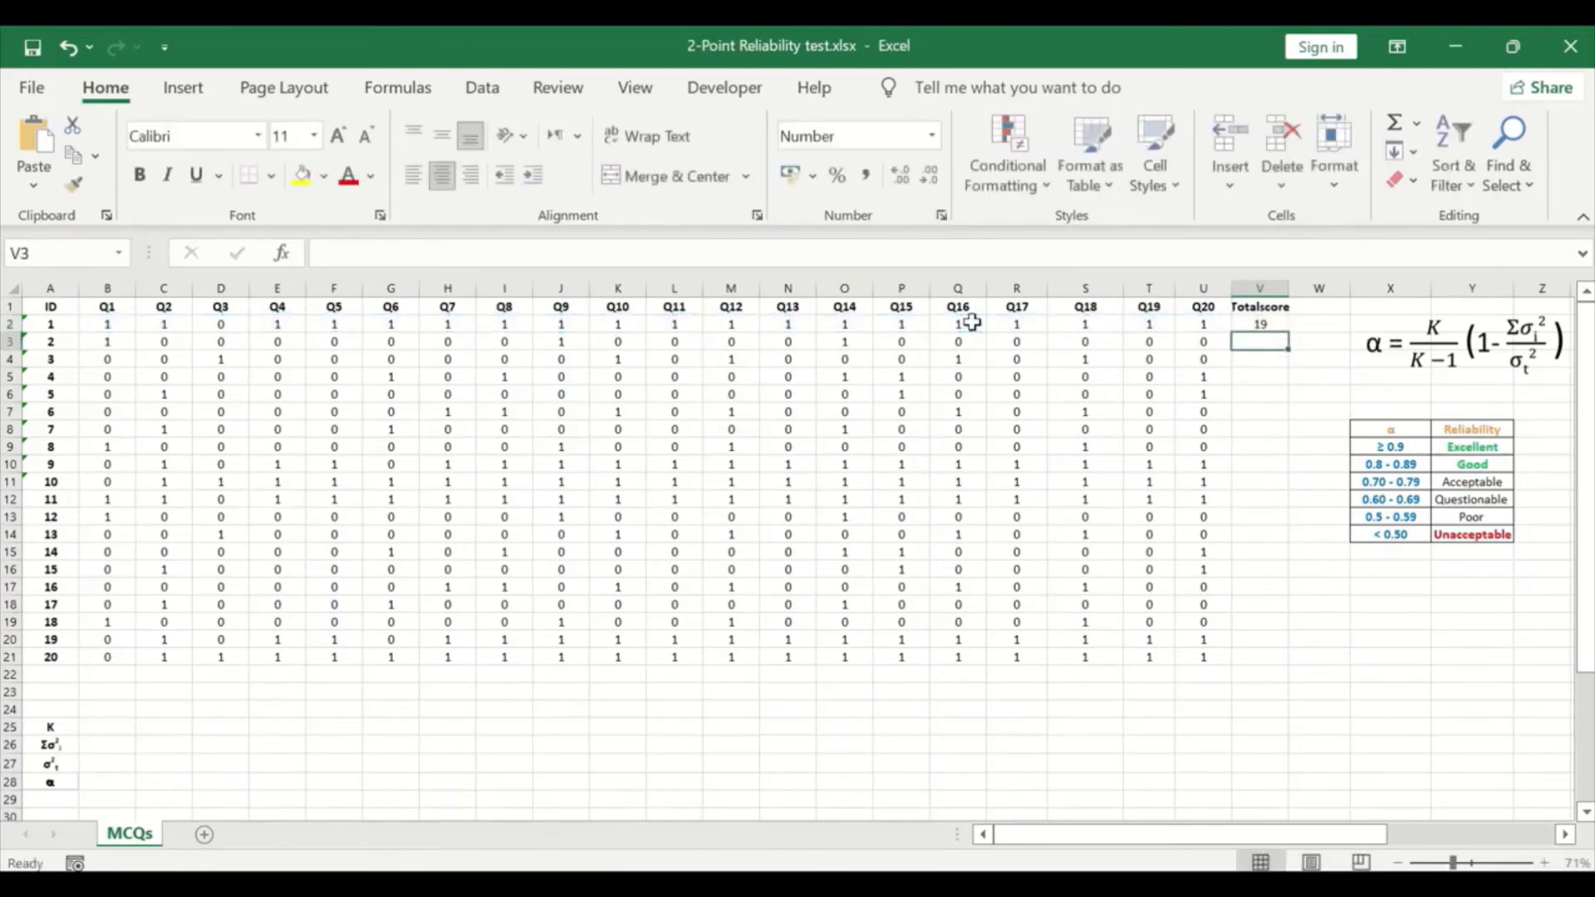
pyautogui.click(1261, 326)
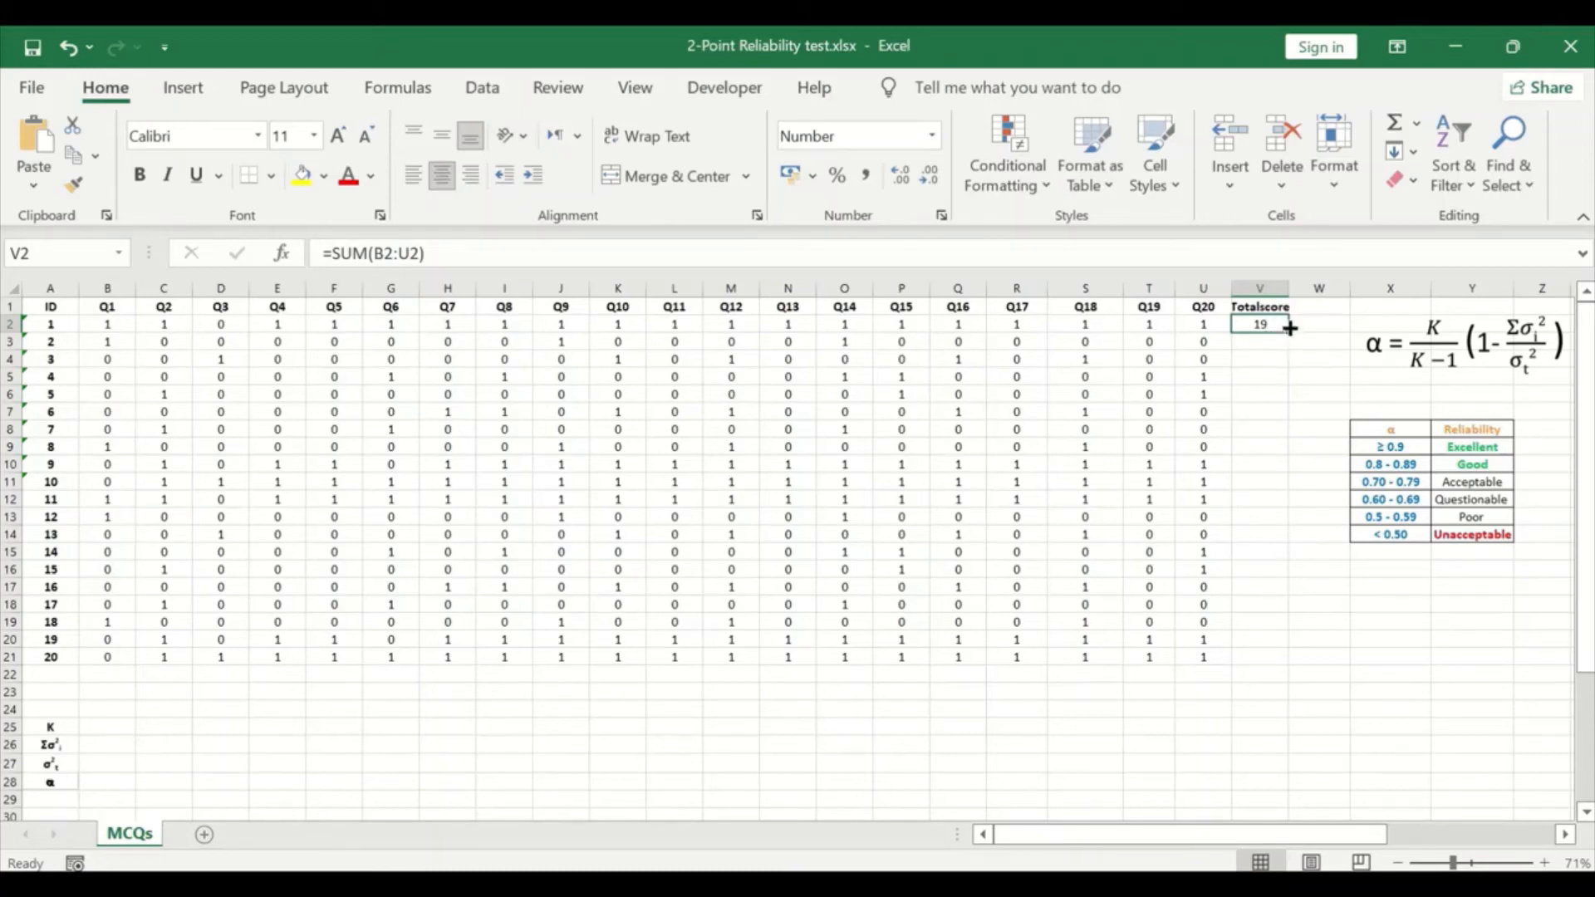
pyautogui.moveTo(1289, 329); pyautogui.dragTo(1276, 661)
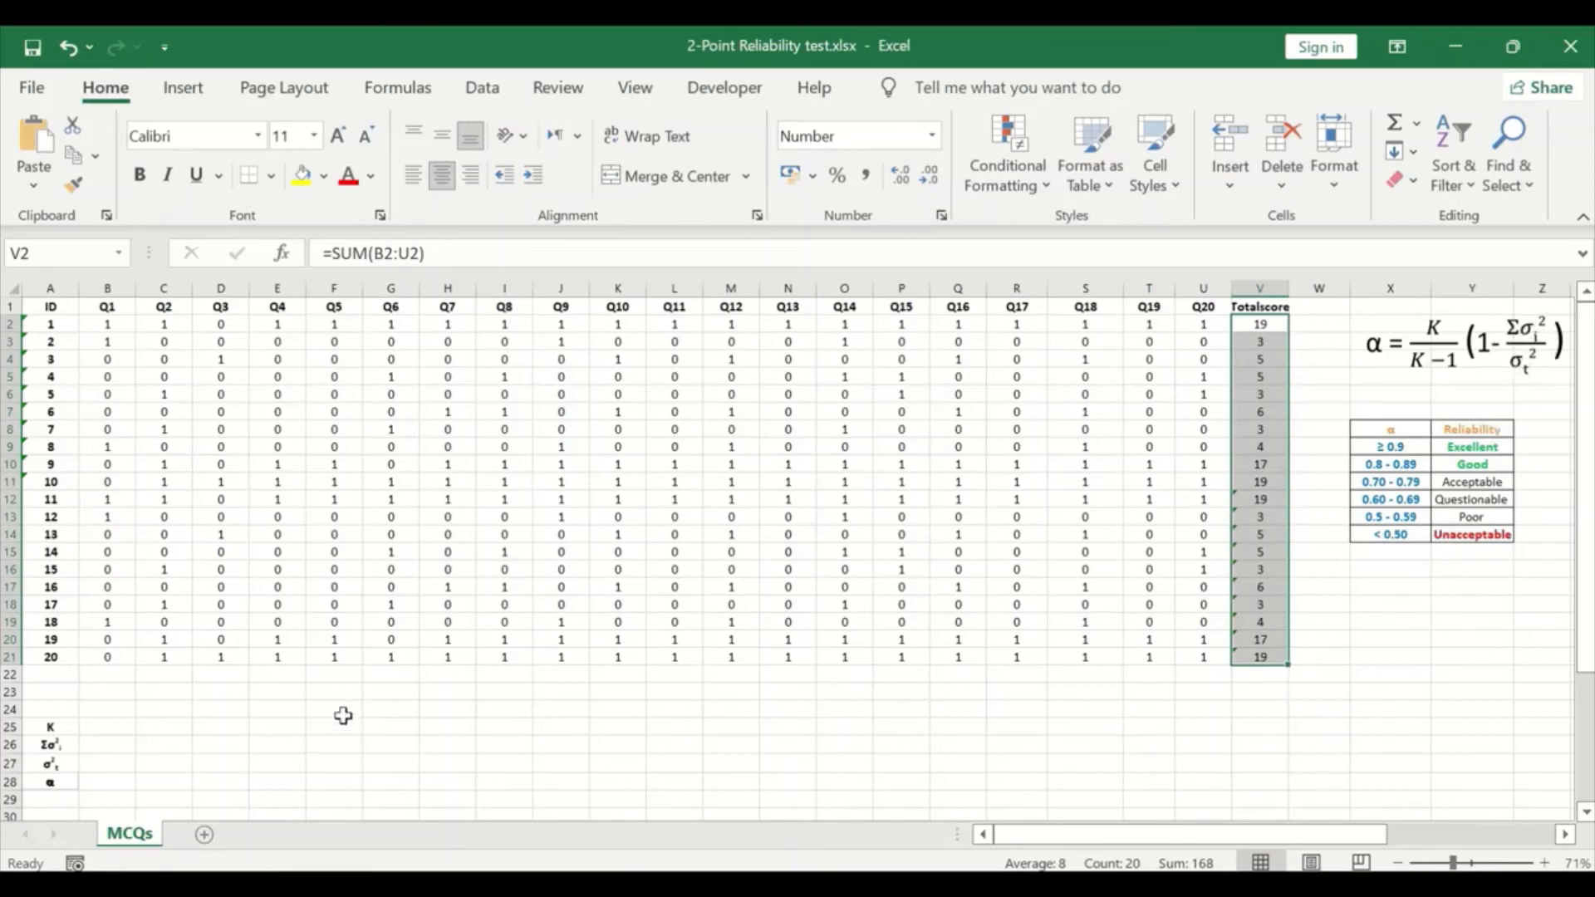
# Step: Calculate the sample variance of Q1 in cell B22 with =VAR.S(B2:B21)
pyautogui.click(112, 676)
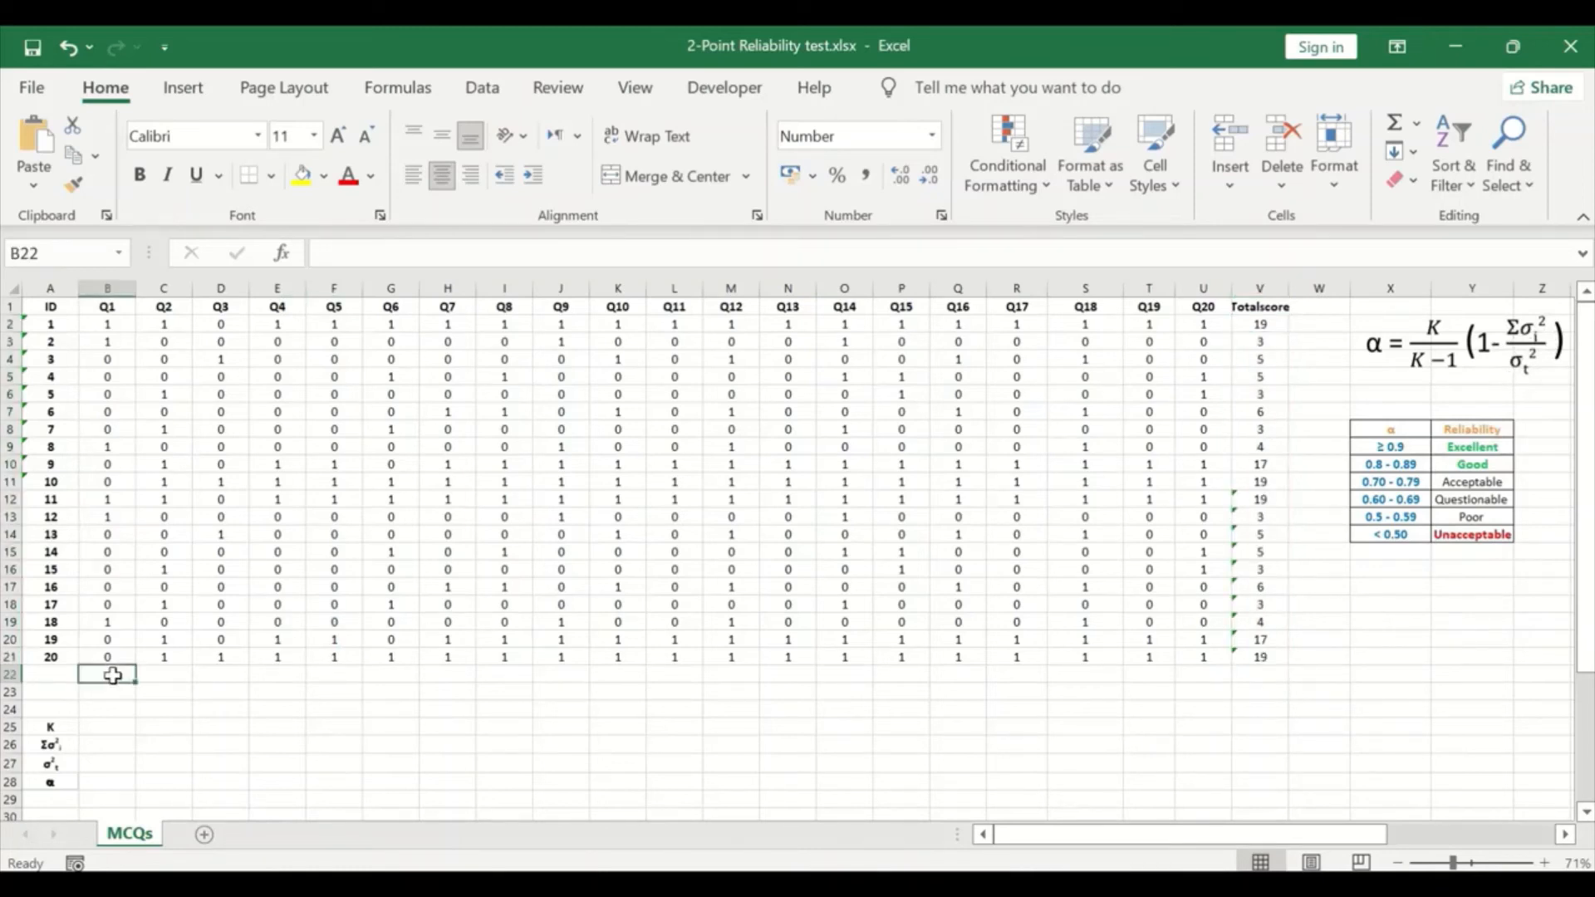
pyautogui.write('=')
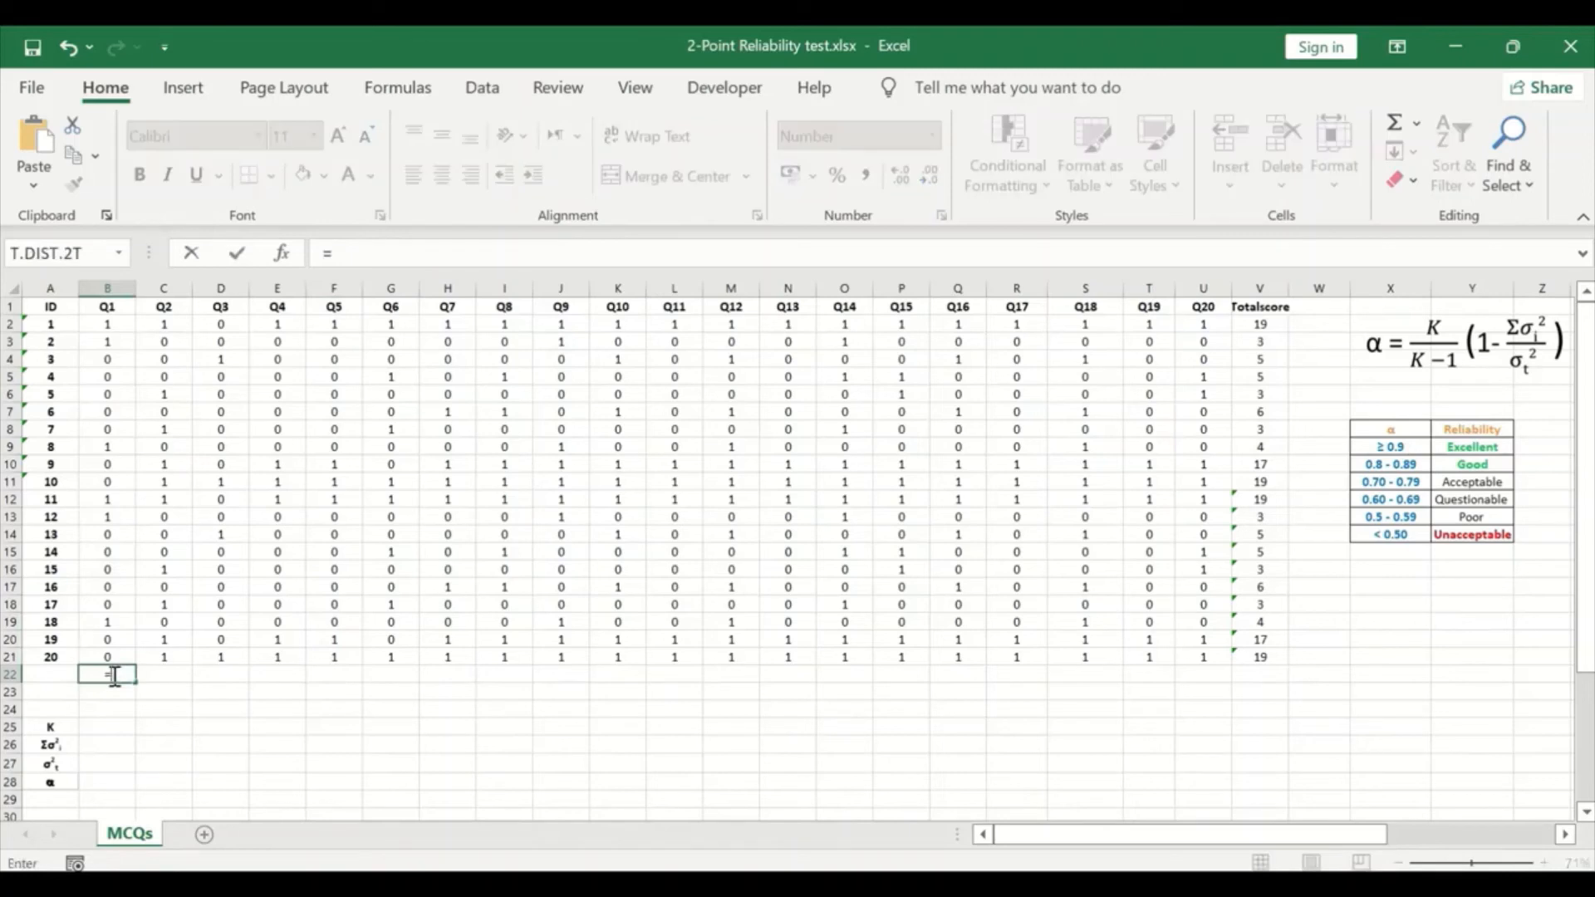
pyautogui.write('v')
pyautogui.write('ar')
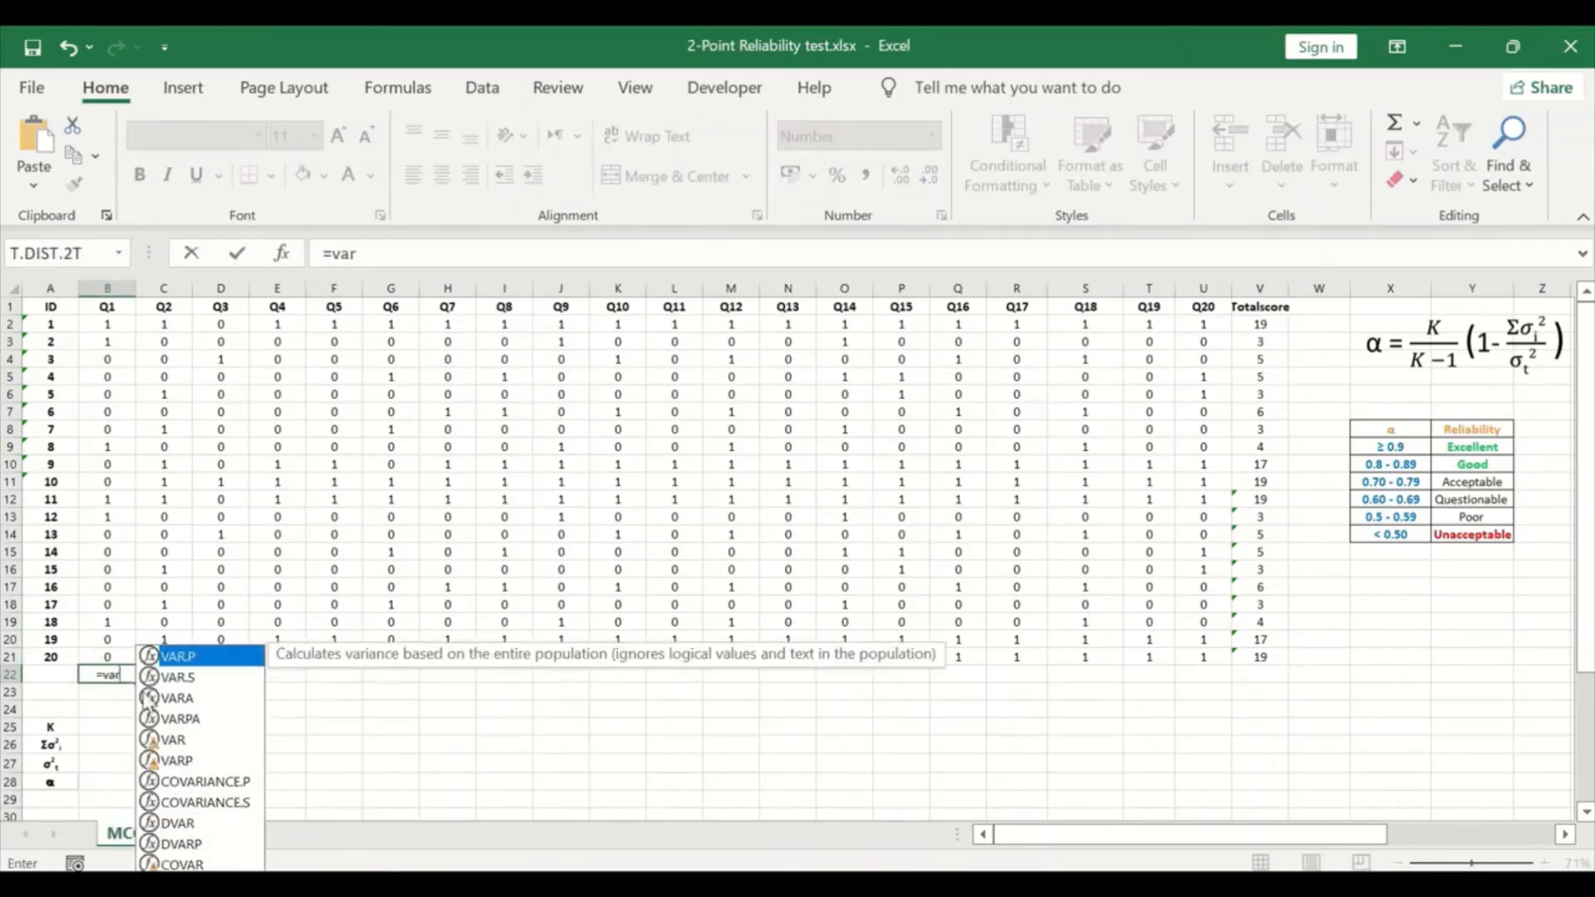
pyautogui.click(186, 678)
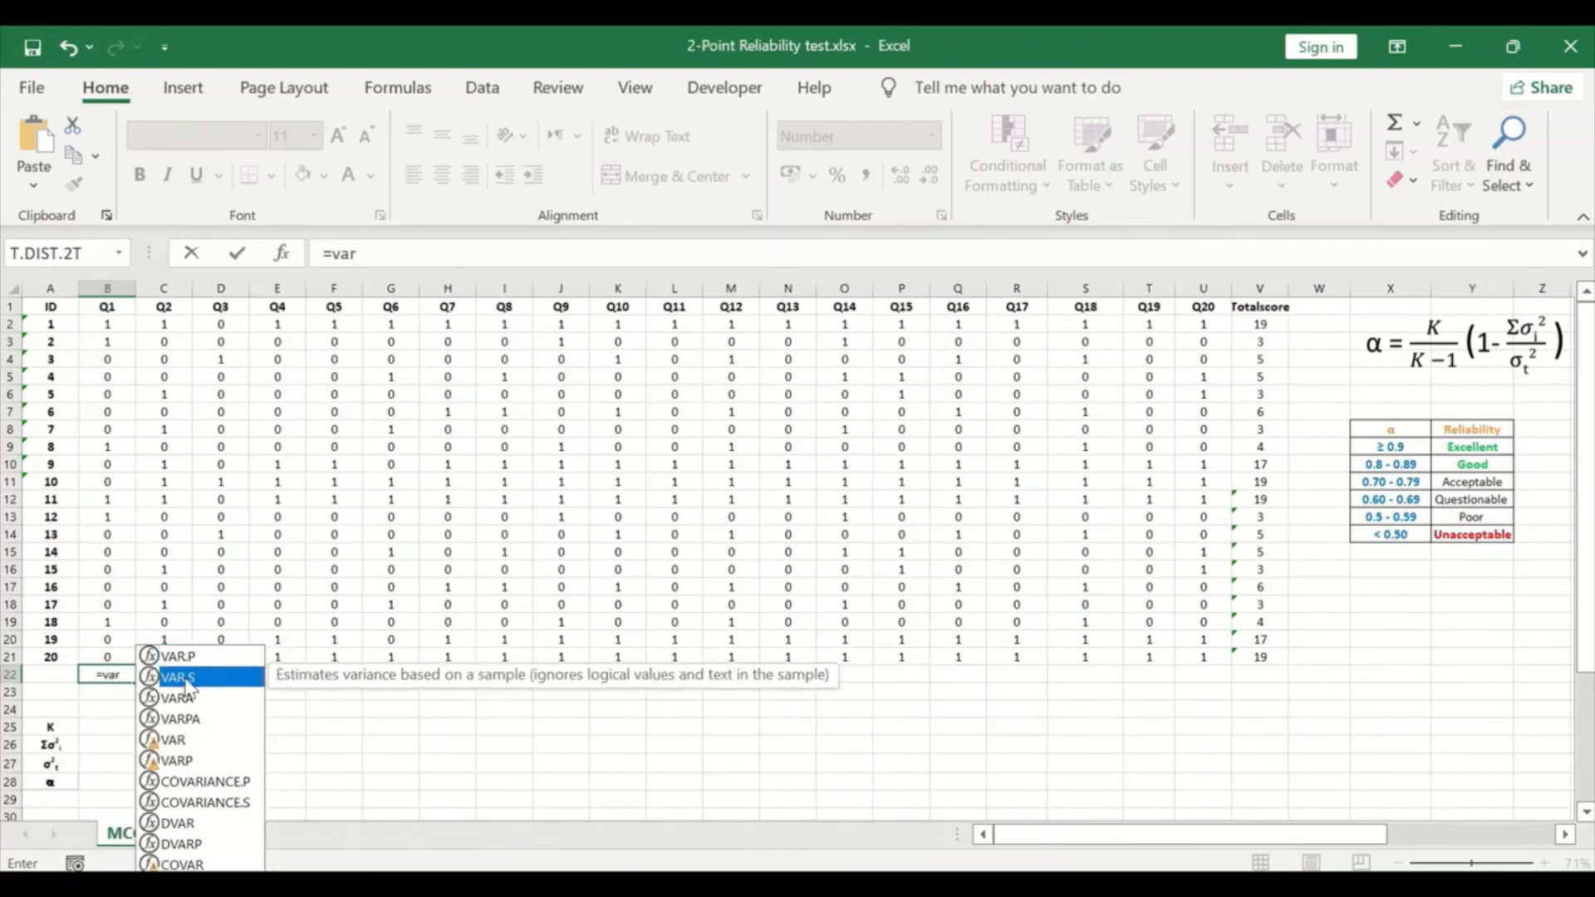
pyautogui.doubleClick(186, 680)
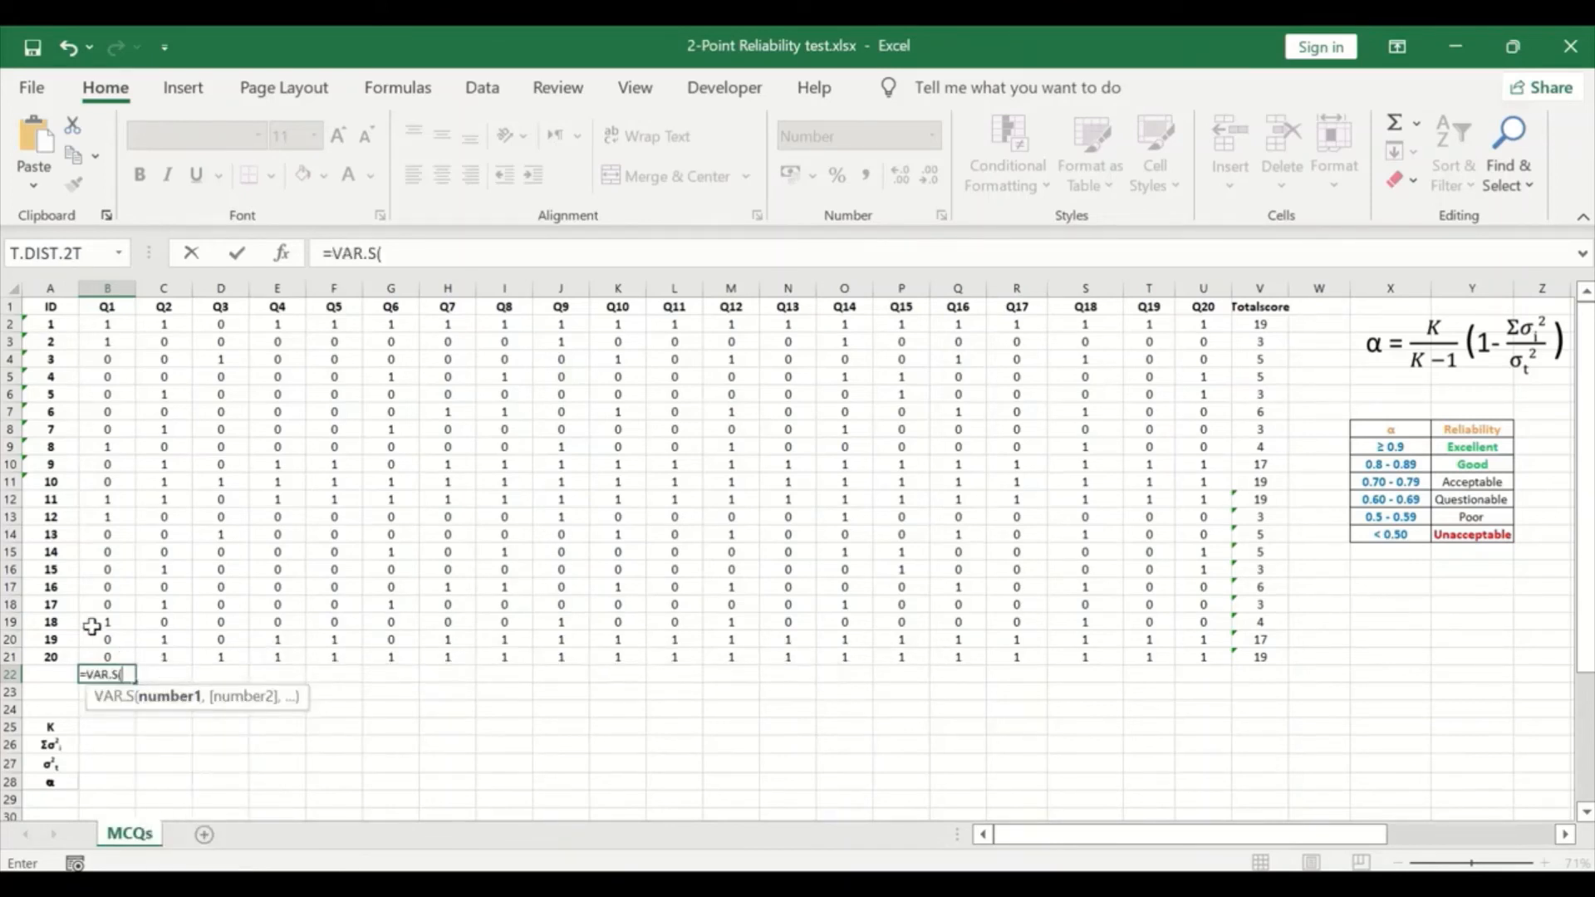
pyautogui.moveTo(108, 654); pyautogui.dragTo(83, 322)
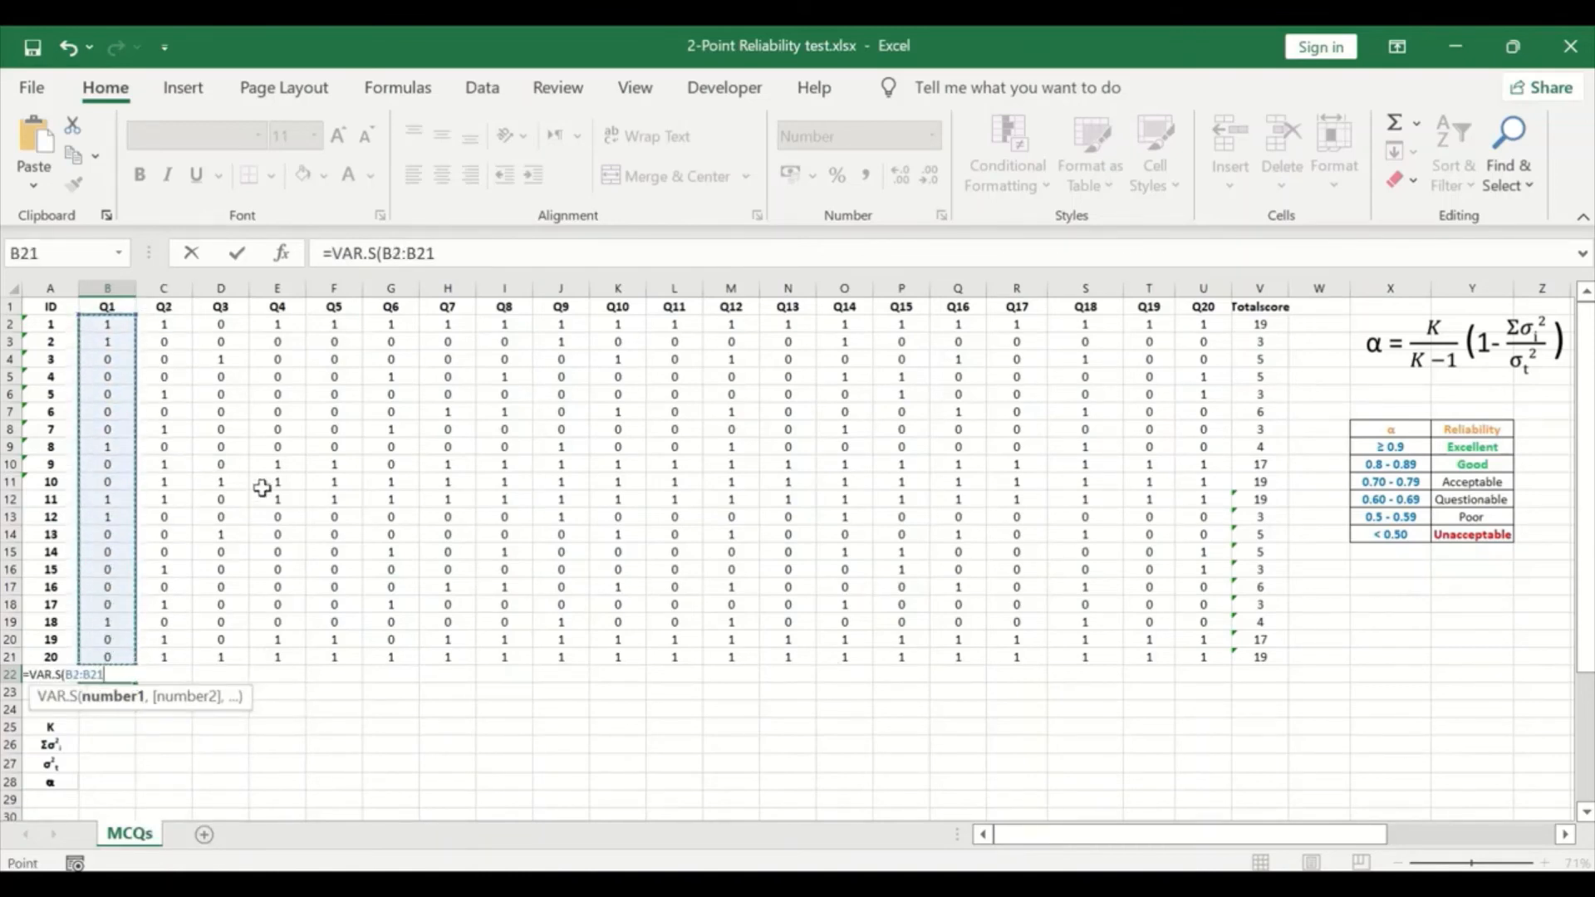
pyautogui.press('Return')
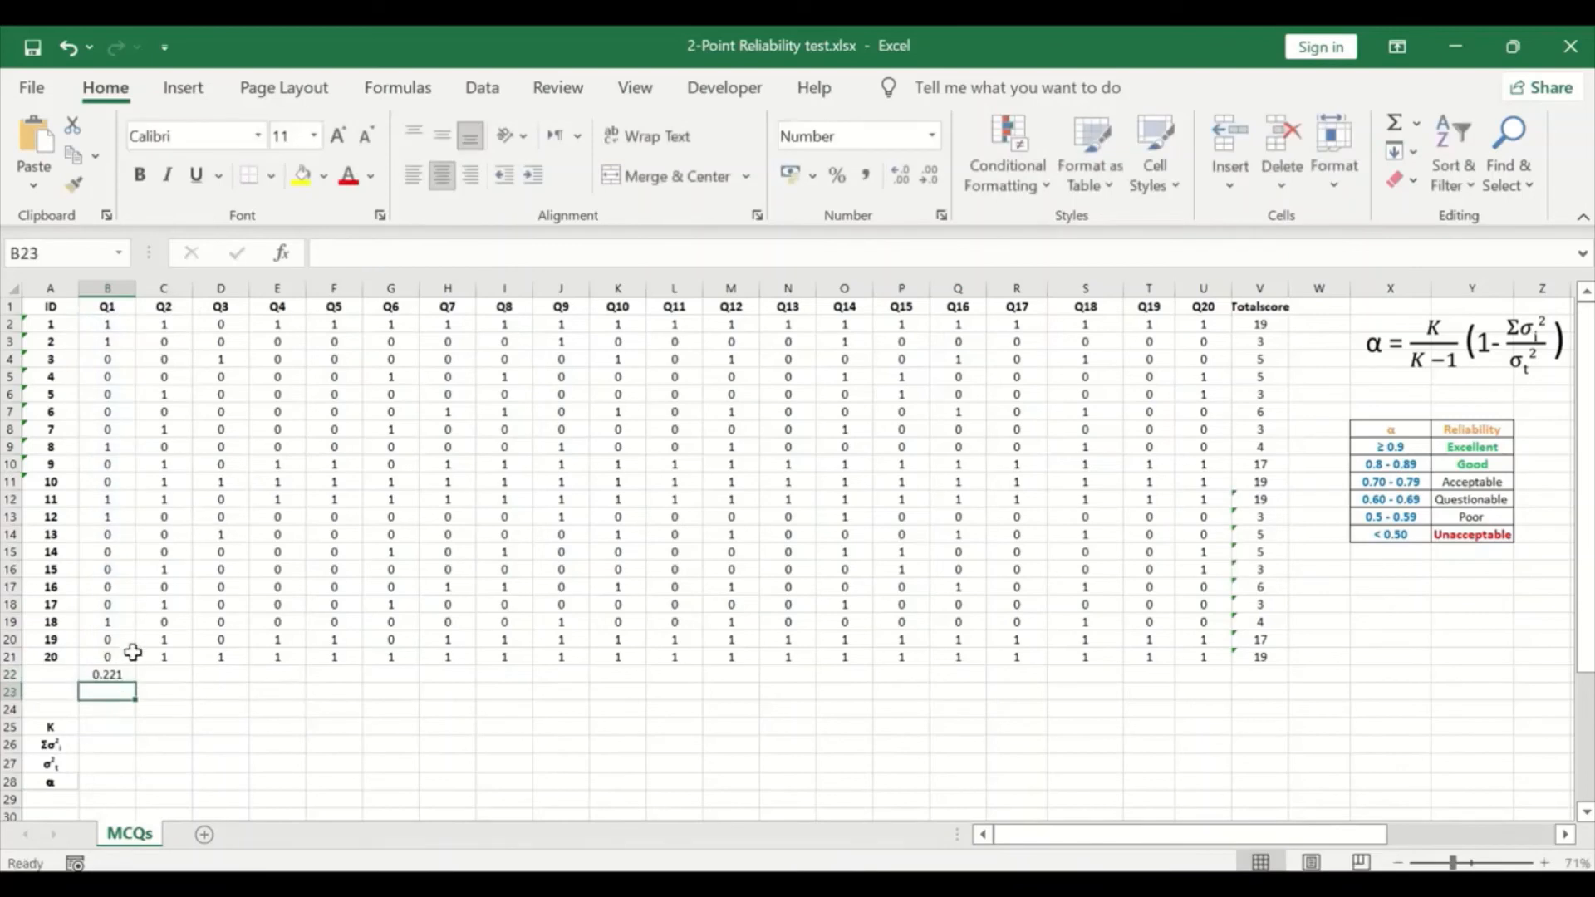
# Step: Fill the variance formula from B22 across row 22 to V22, covering all questions and the Totalscore column
pyautogui.click(112, 672)
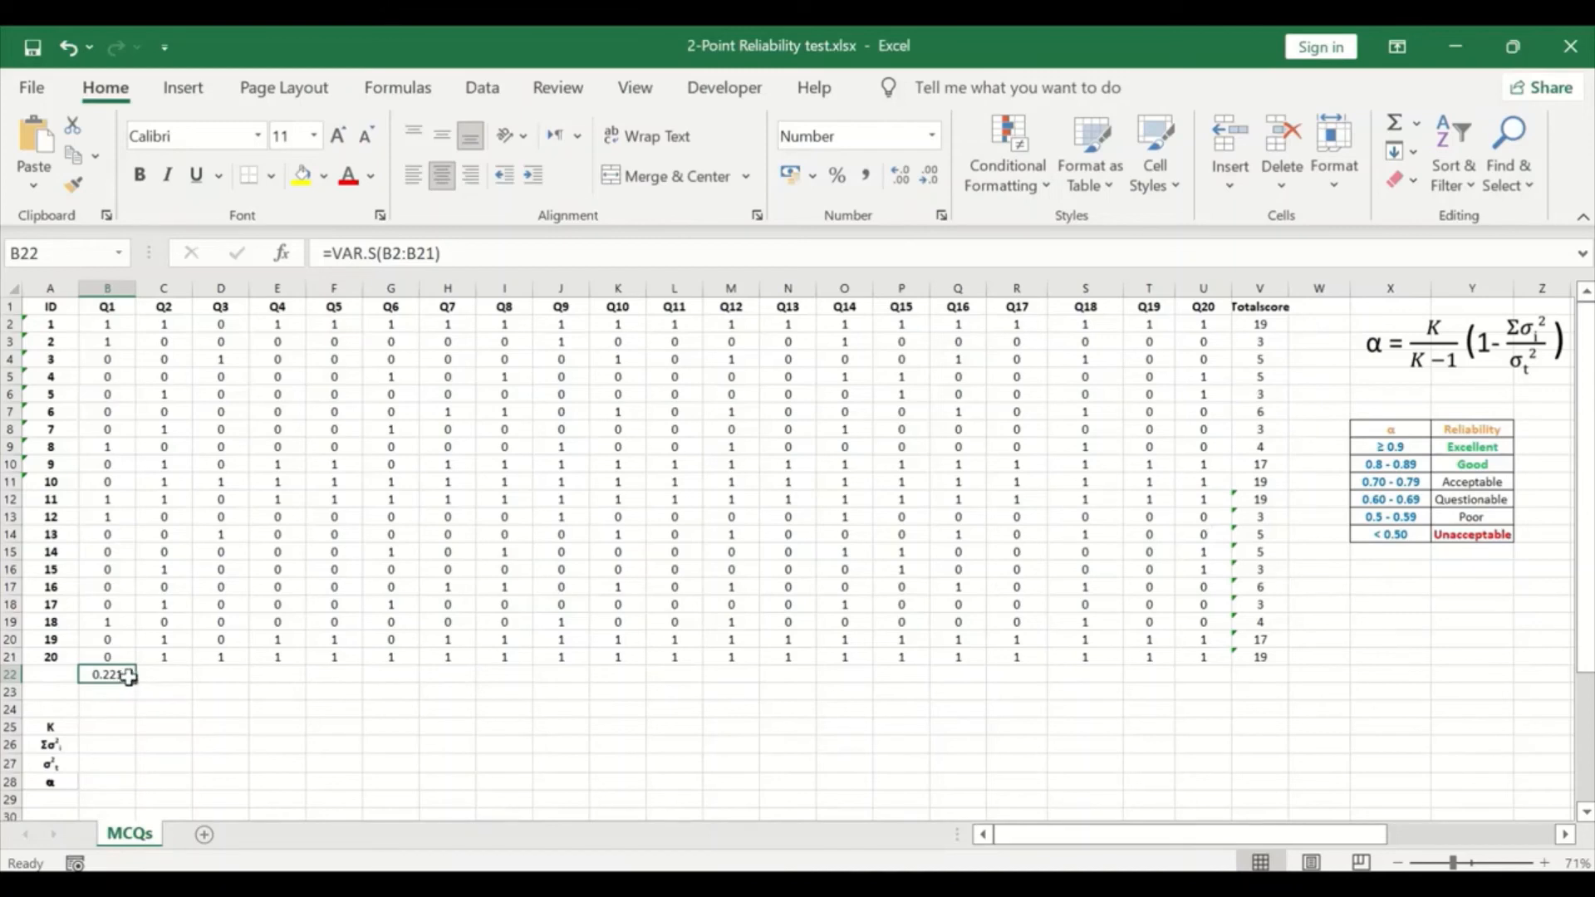
pyautogui.moveTo(134, 682); pyautogui.dragTo(1283, 713)
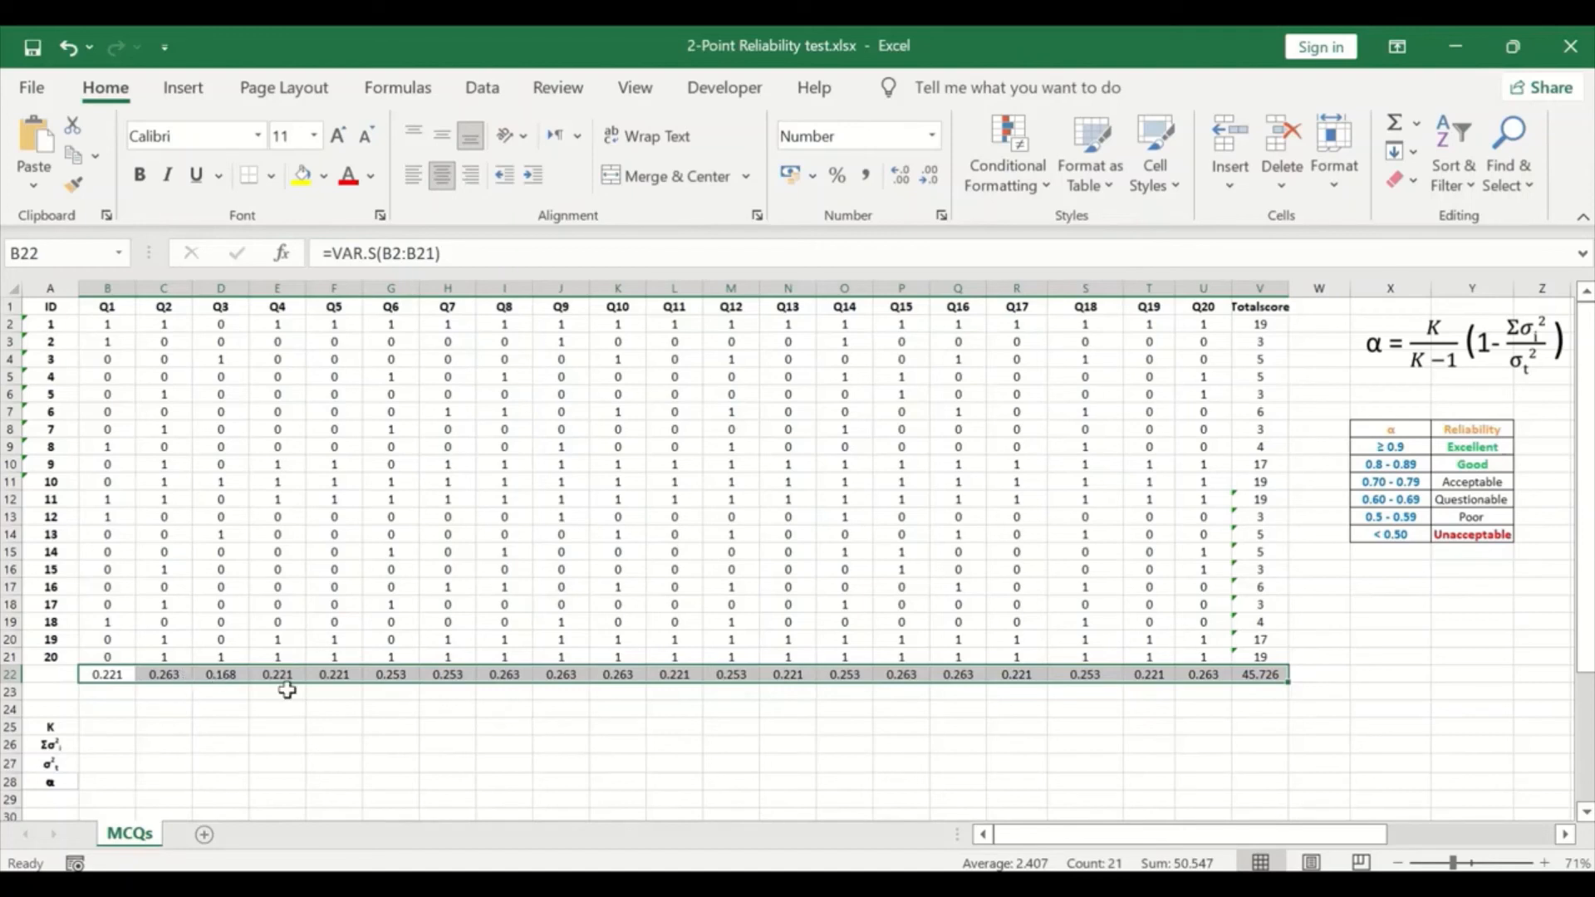
pyautogui.click(325, 695)
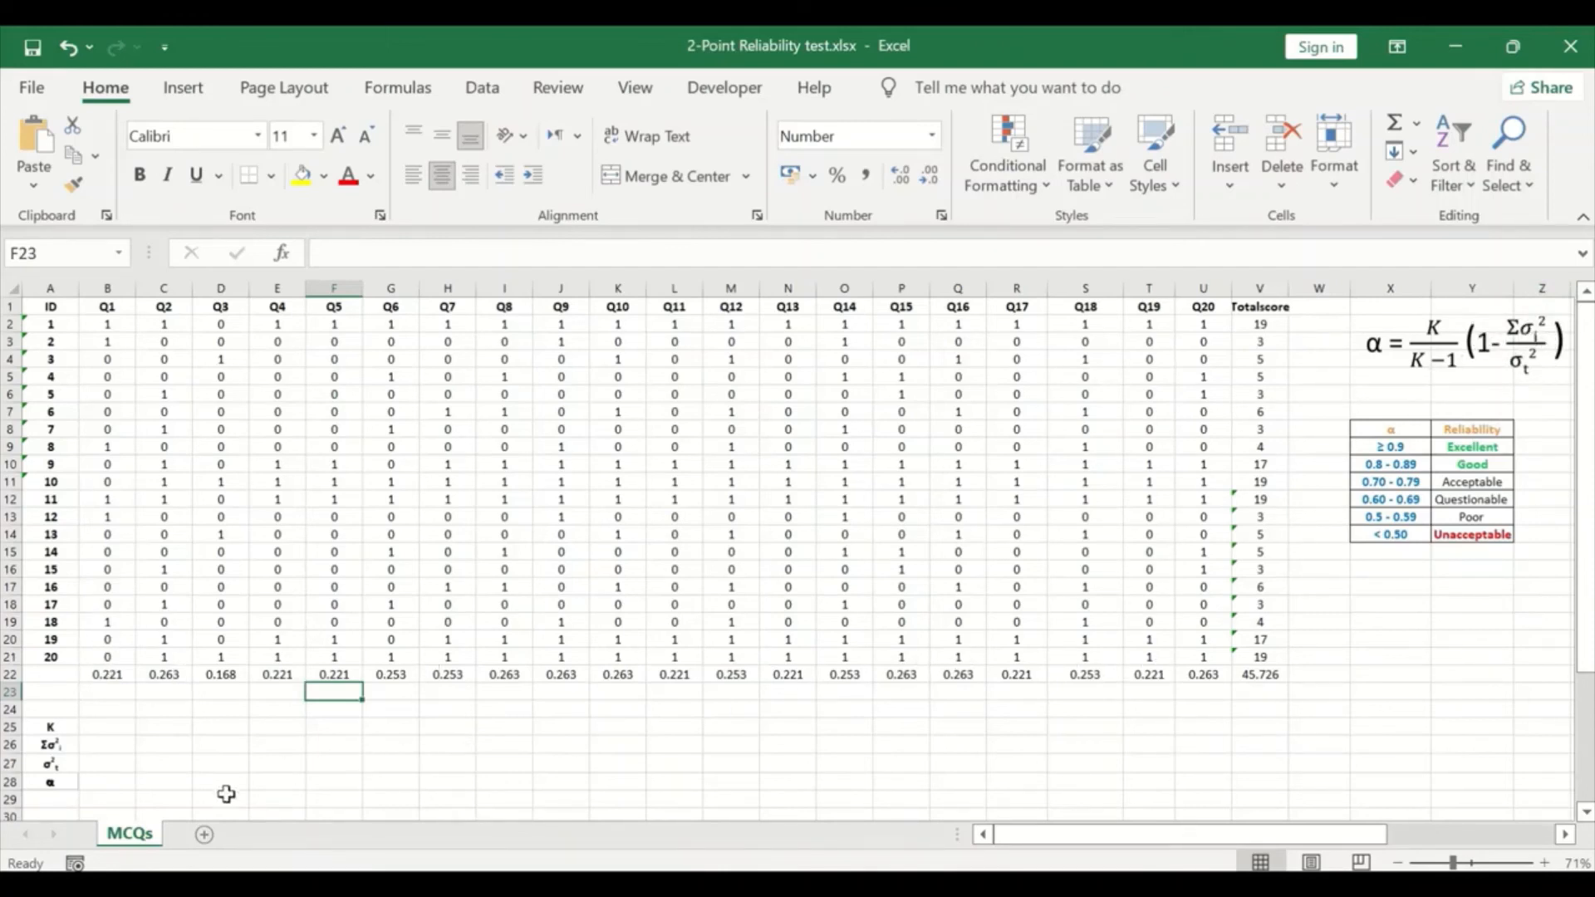
# Step: Sum the item variances B22 to U22 in cell B26, beside the Σσ²i label
pyautogui.click(106, 744)
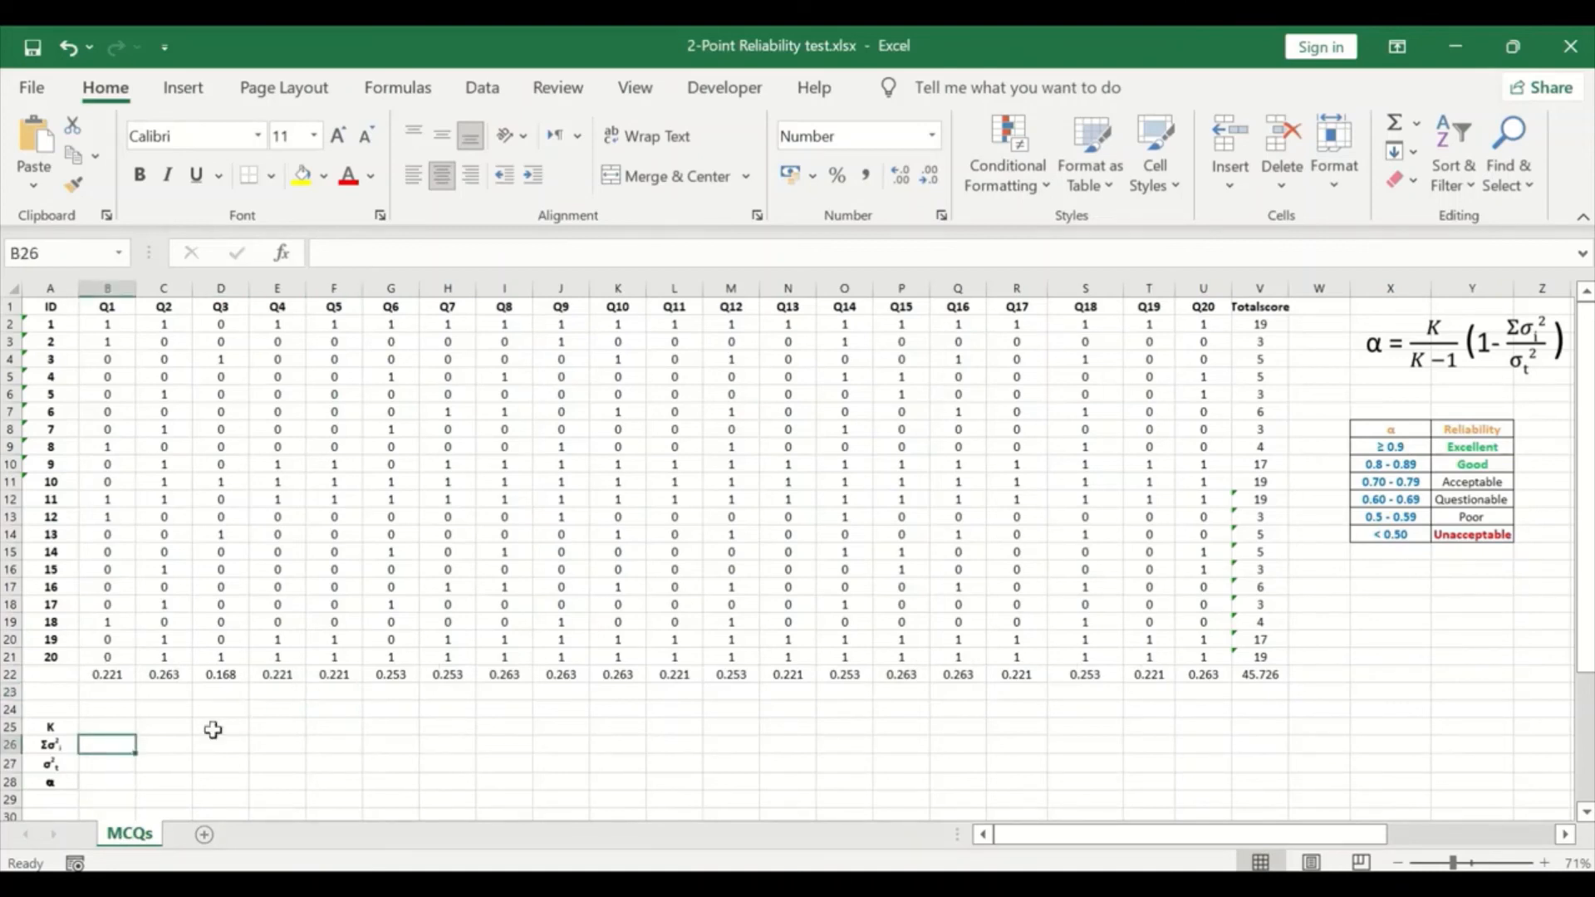
pyautogui.click(1416, 122)
pyautogui.click(1444, 157)
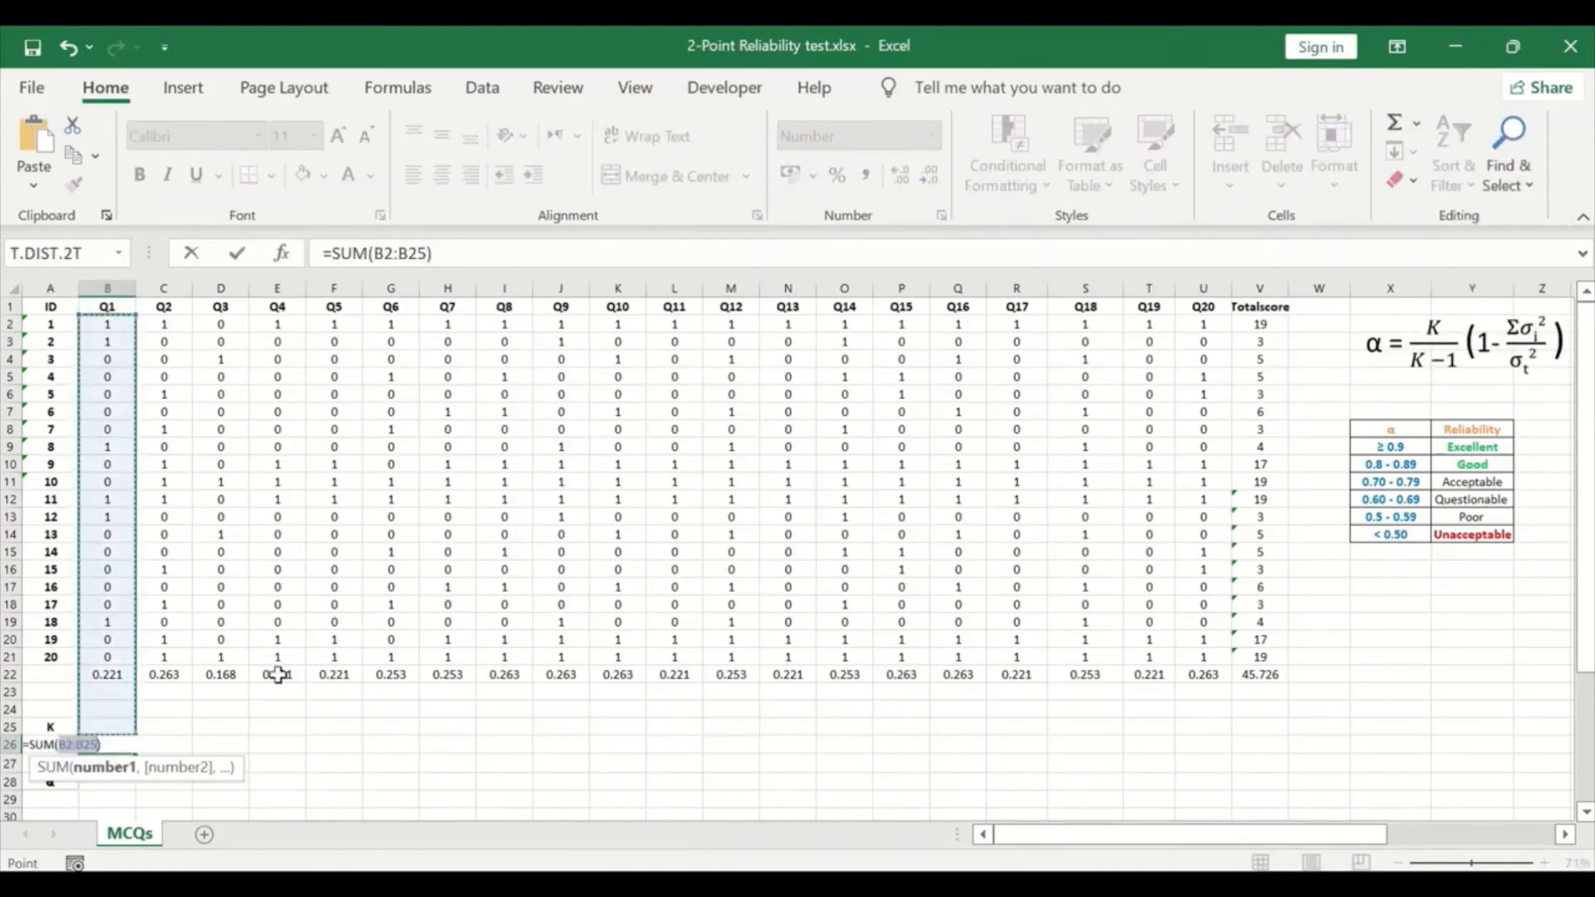
pyautogui.moveTo(107, 675); pyautogui.dragTo(1200, 665)
pyautogui.press('Return')
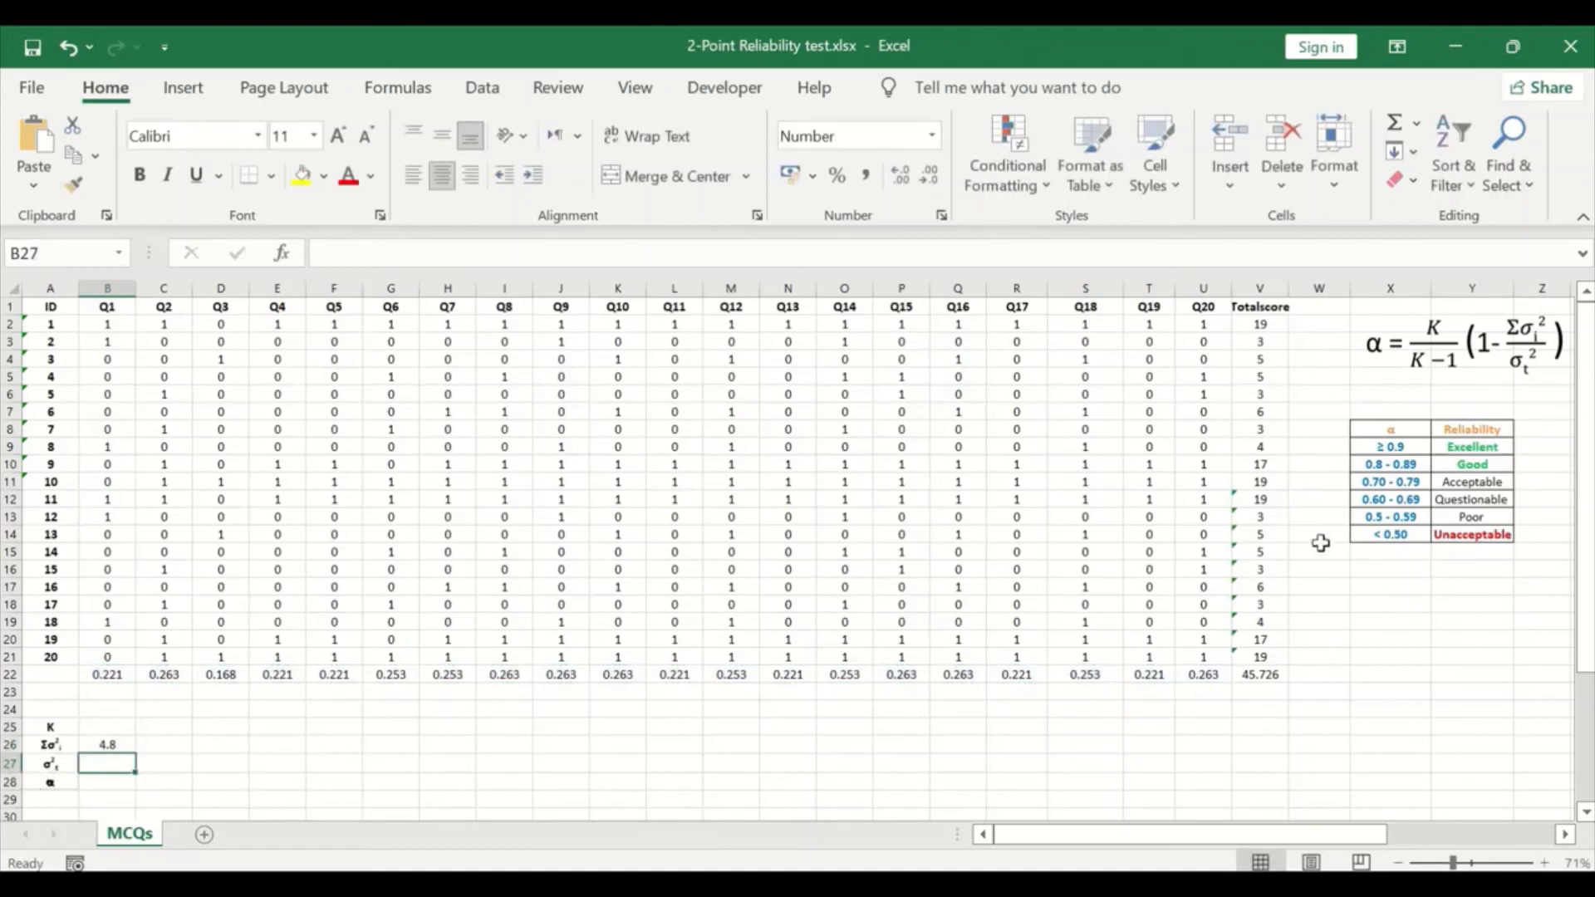
# Step: Copy the total score variance from V22 into B27, beside the σ²t label, as a pasted link
pyautogui.click(1263, 674)
pyautogui.rightClick(1264, 675)
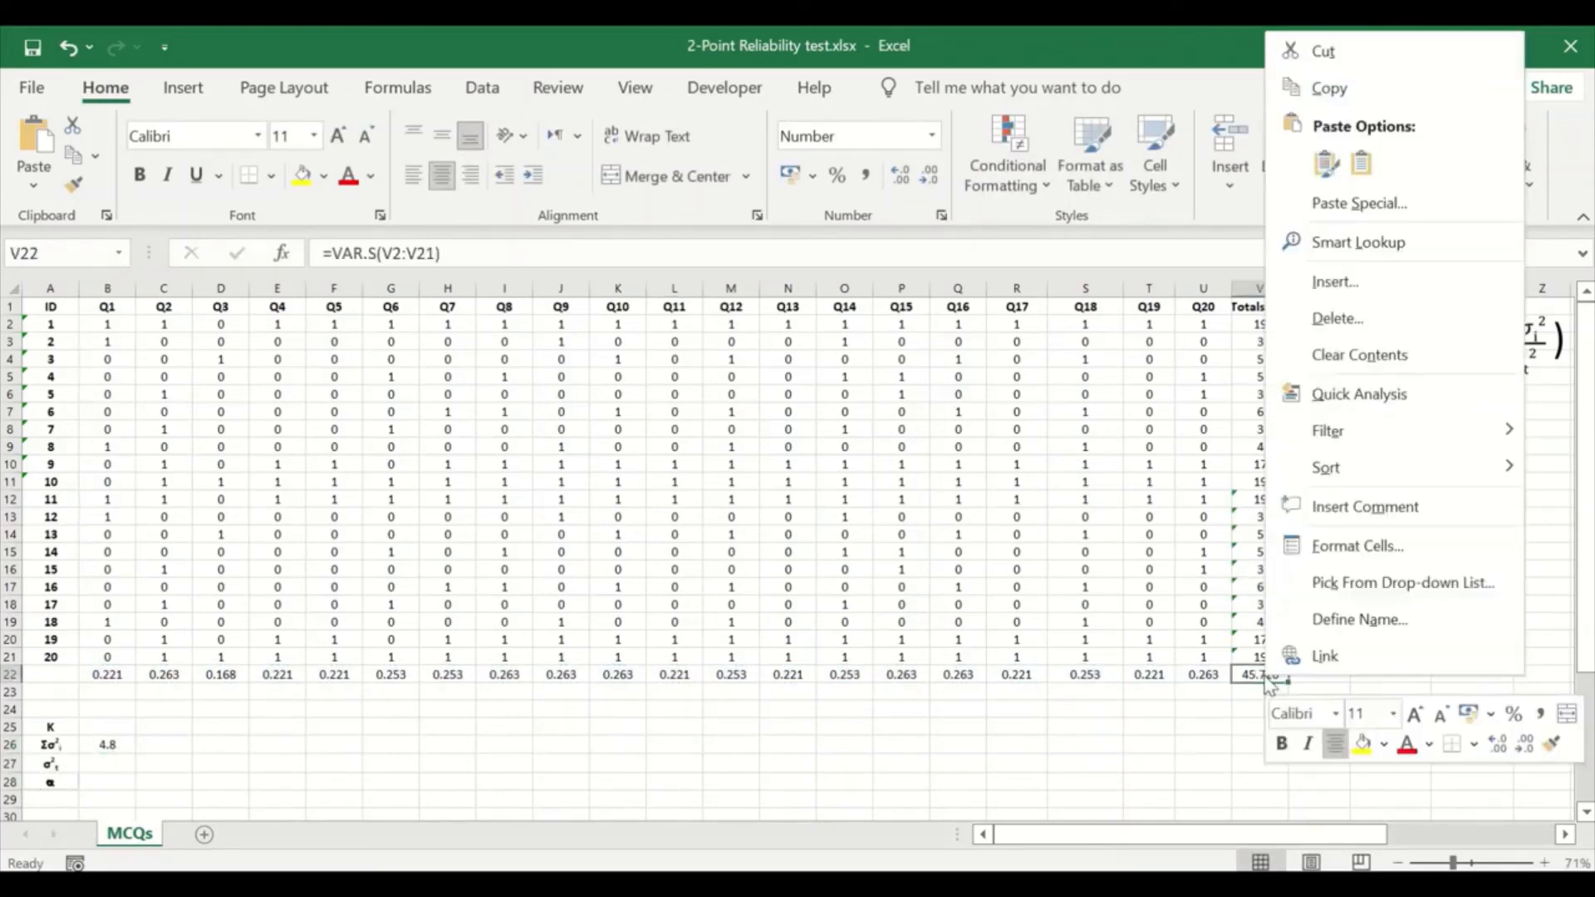
pyautogui.click(1324, 85)
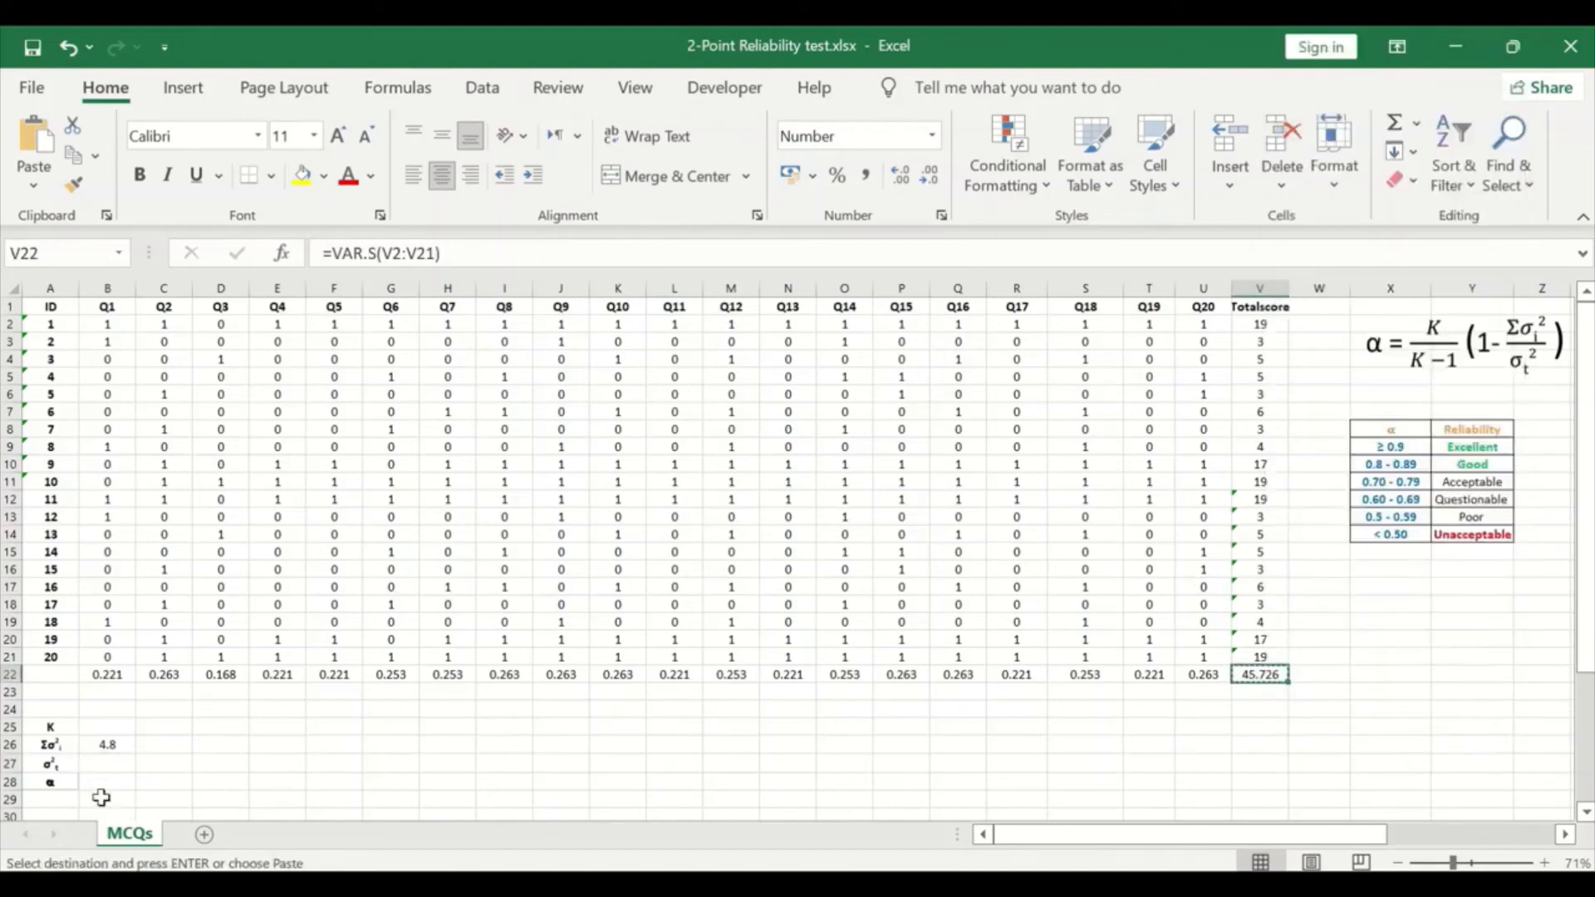
pyautogui.click(102, 763)
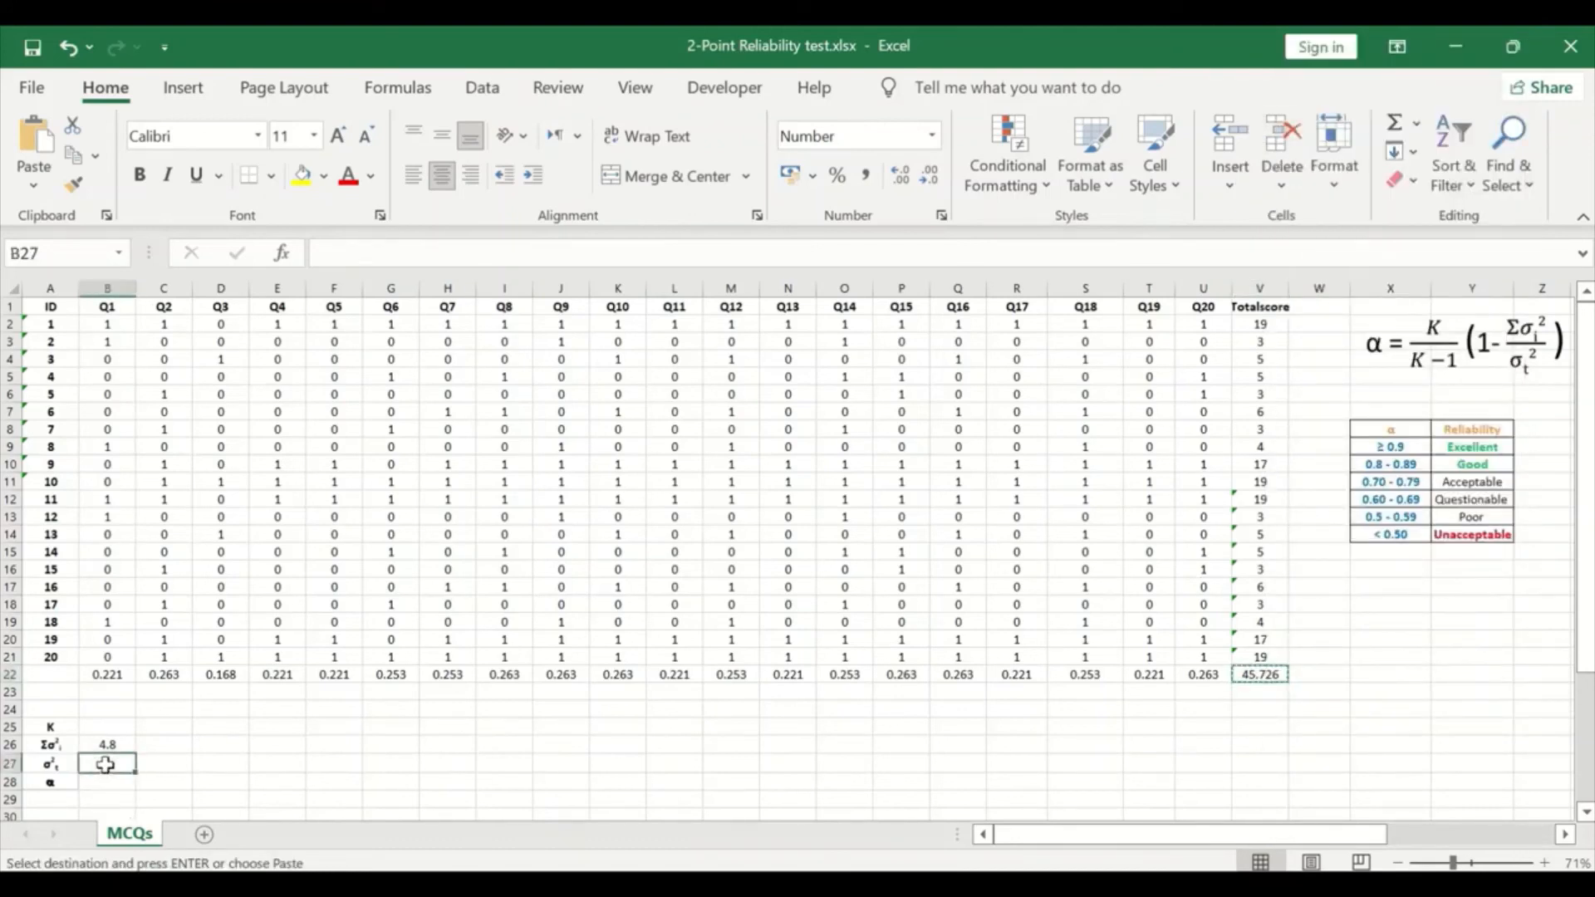
pyautogui.rightClick(112, 763)
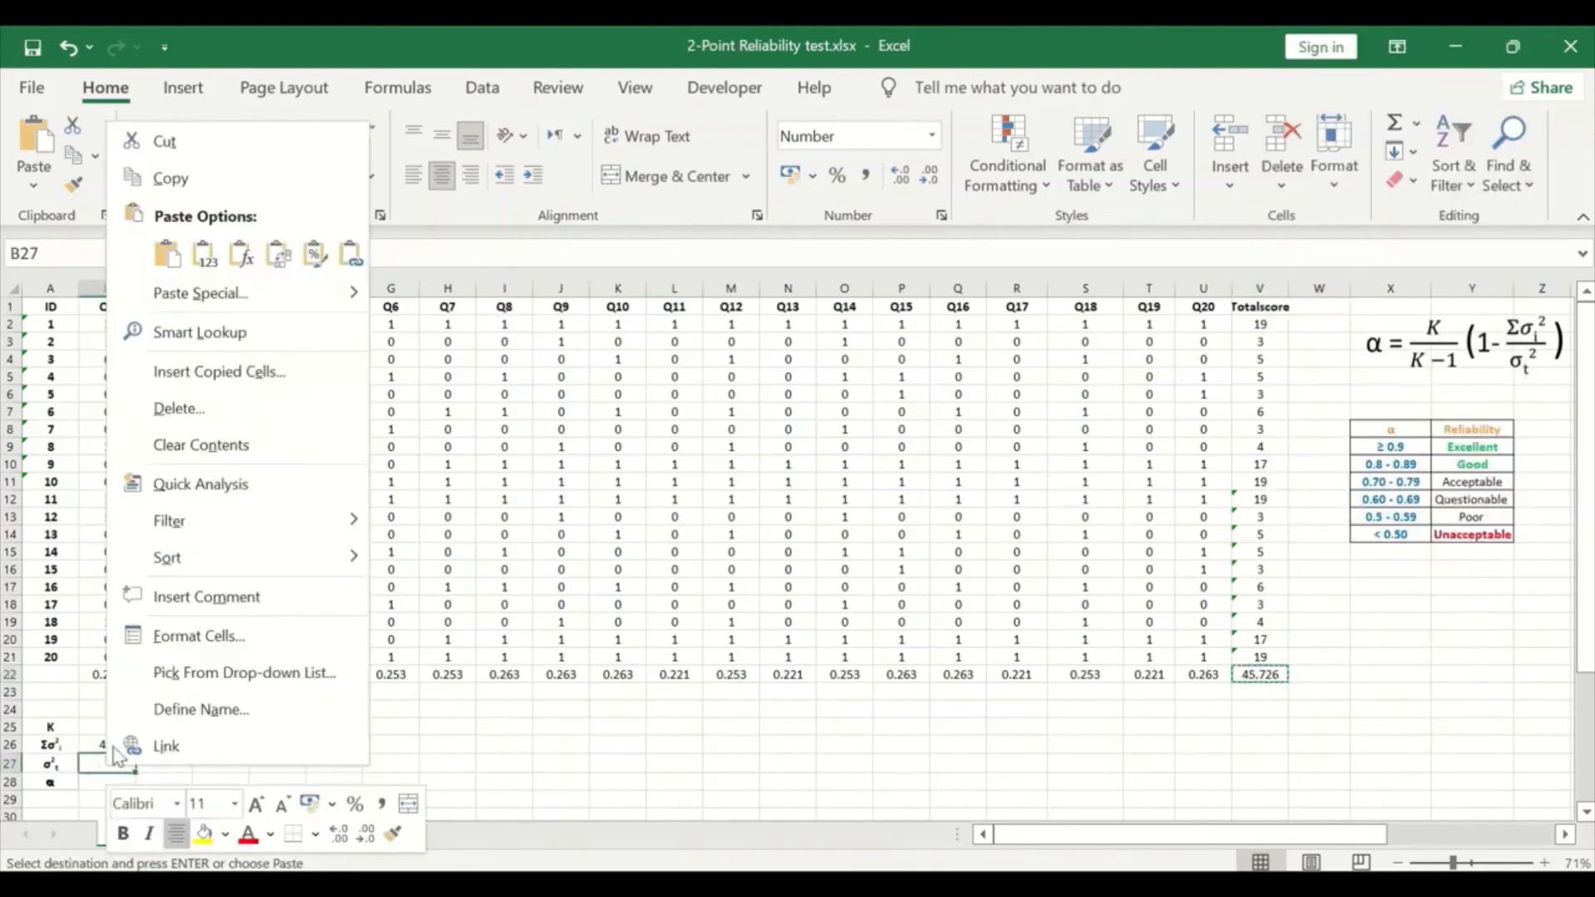
pyautogui.click(357, 256)
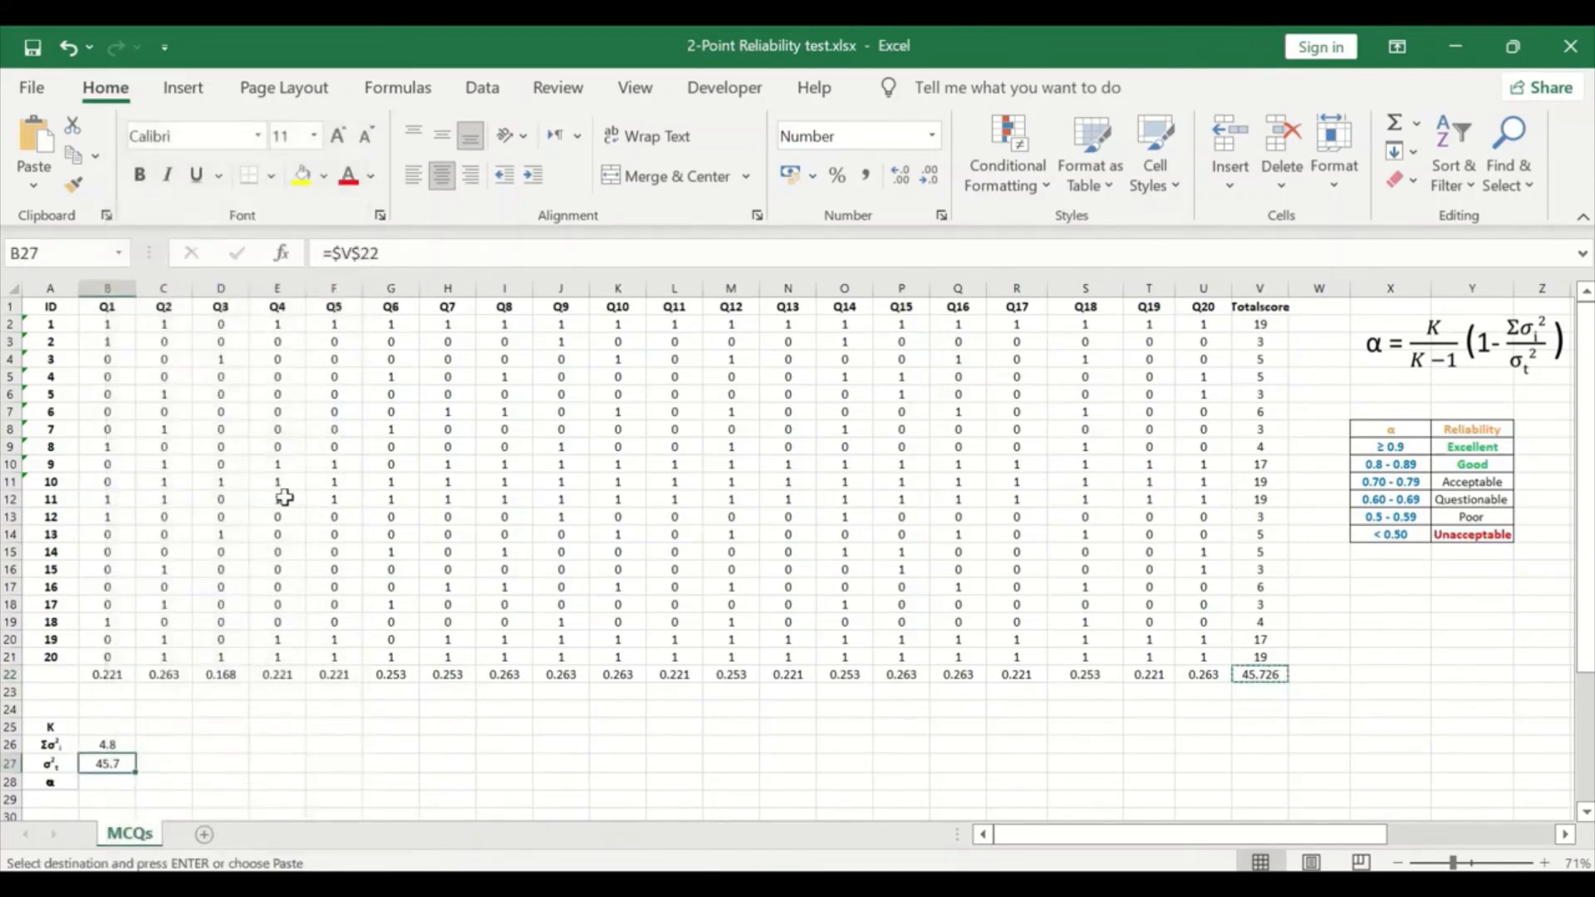
# Step: Enter 20 as the number of items in cell B25, beside the K label
pyautogui.click(102, 781)
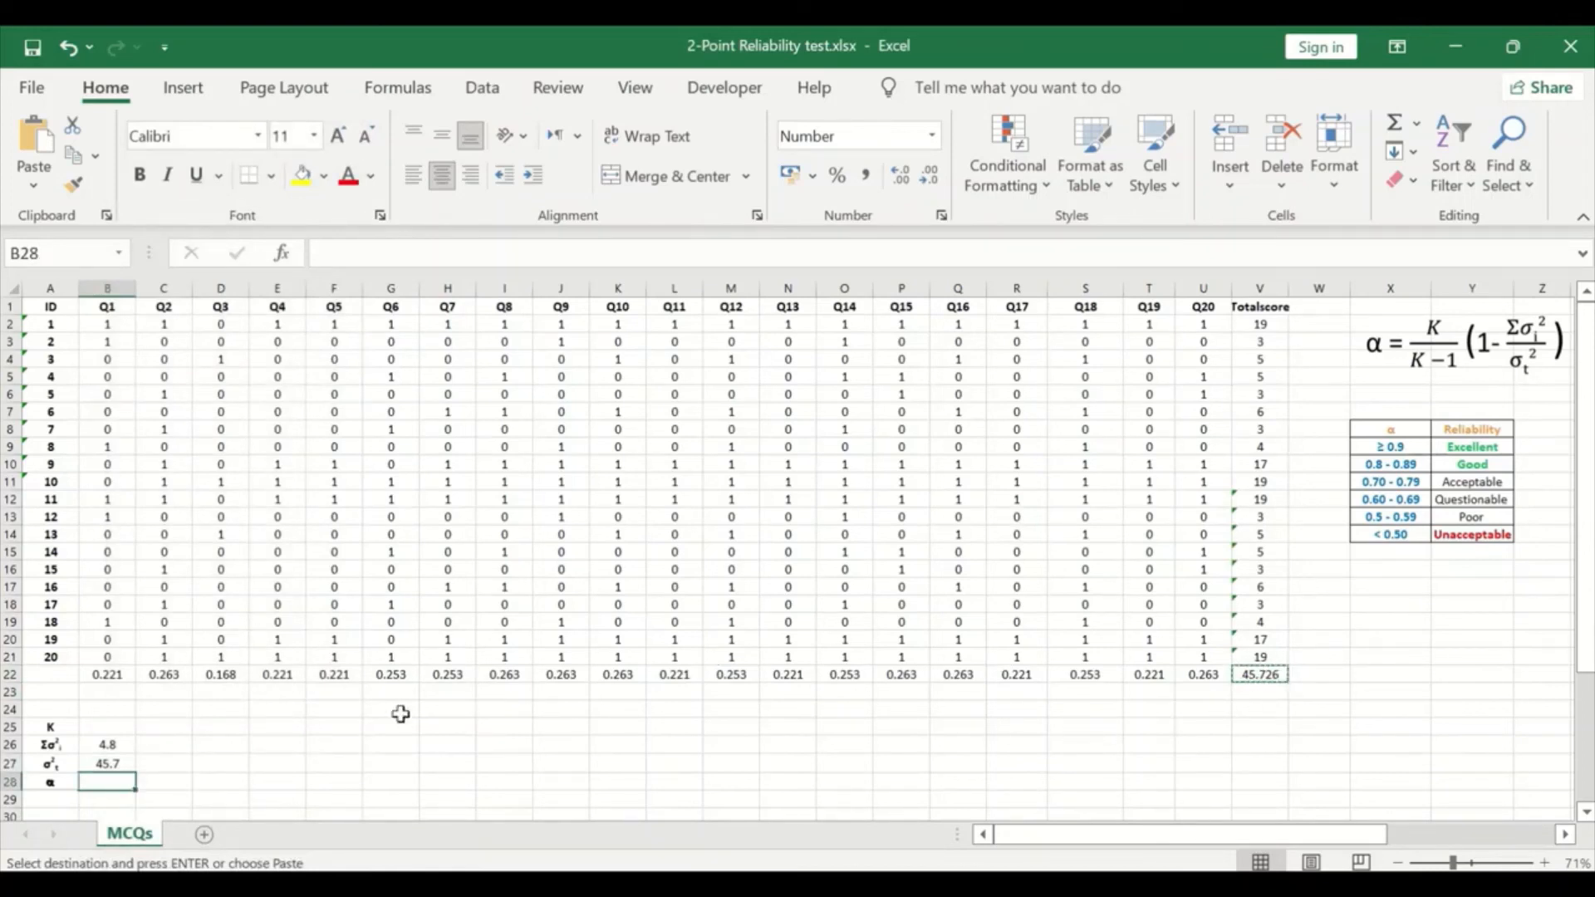
pyautogui.click(109, 728)
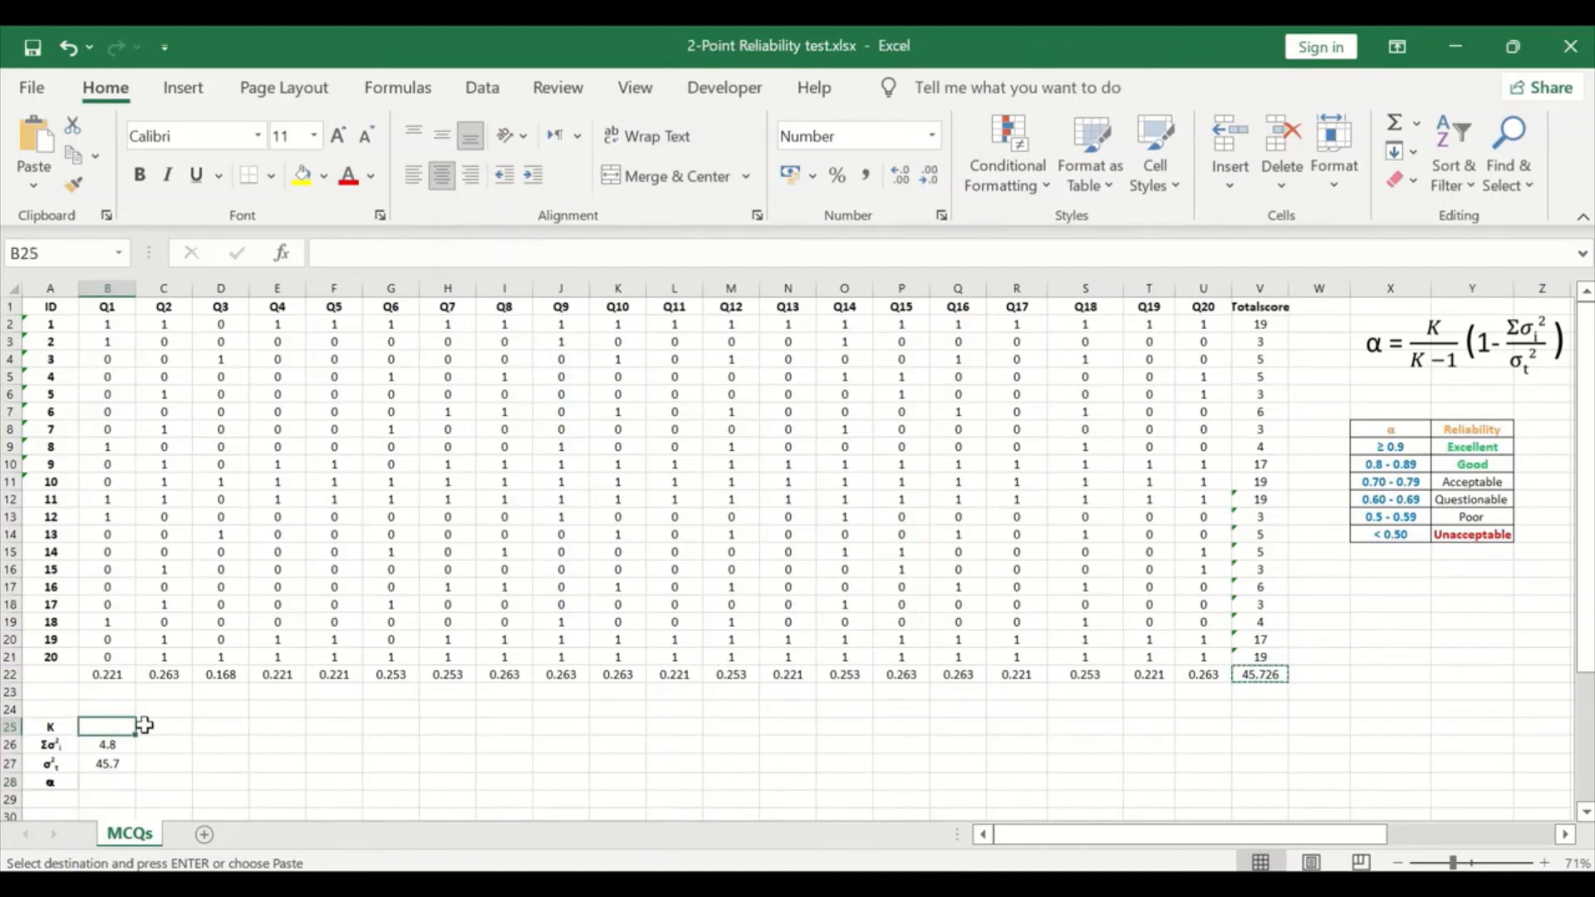
pyautogui.write('20')
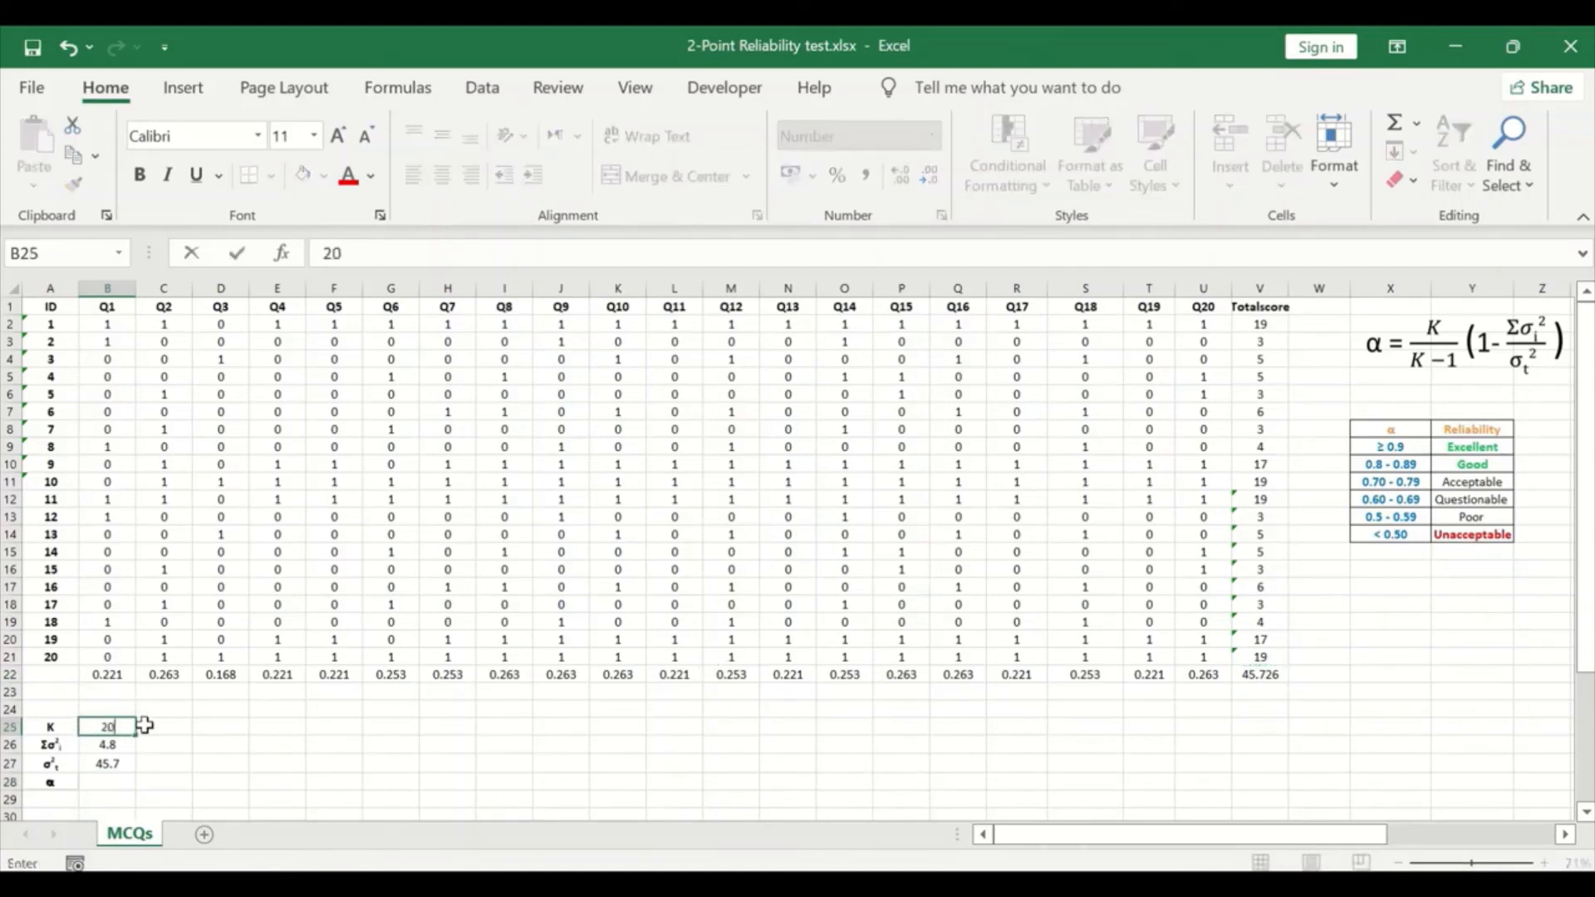
# Step: Calculate alpha in cell B28 with the formula =(20/19)*(1-B26/B27) and display its result with one more decimal place
pyautogui.click(119, 784)
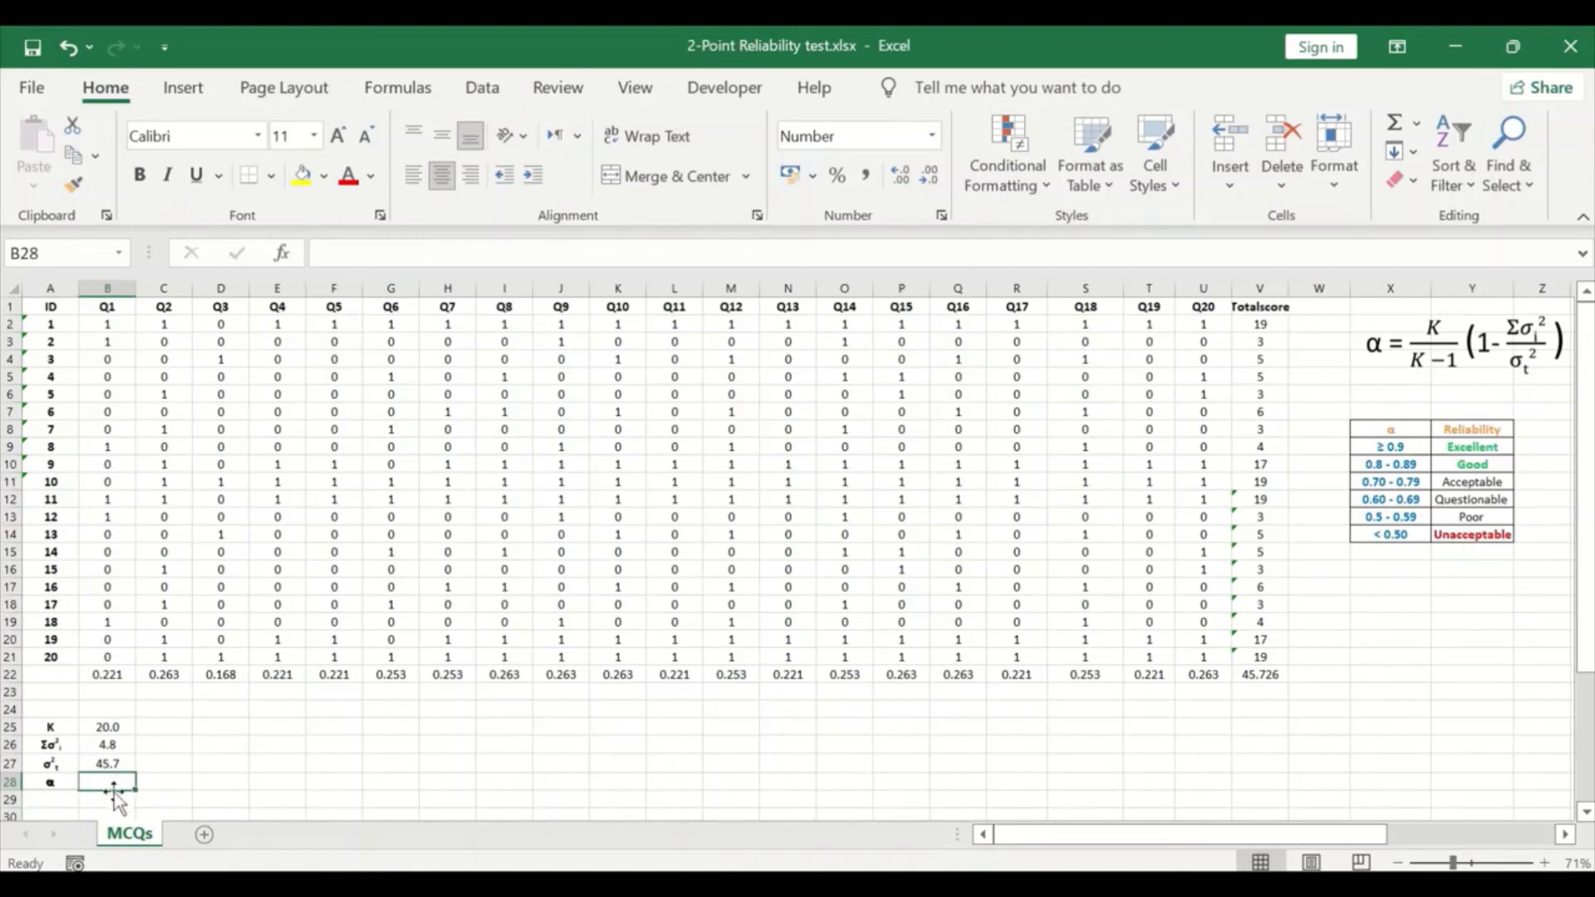
pyautogui.write('=')
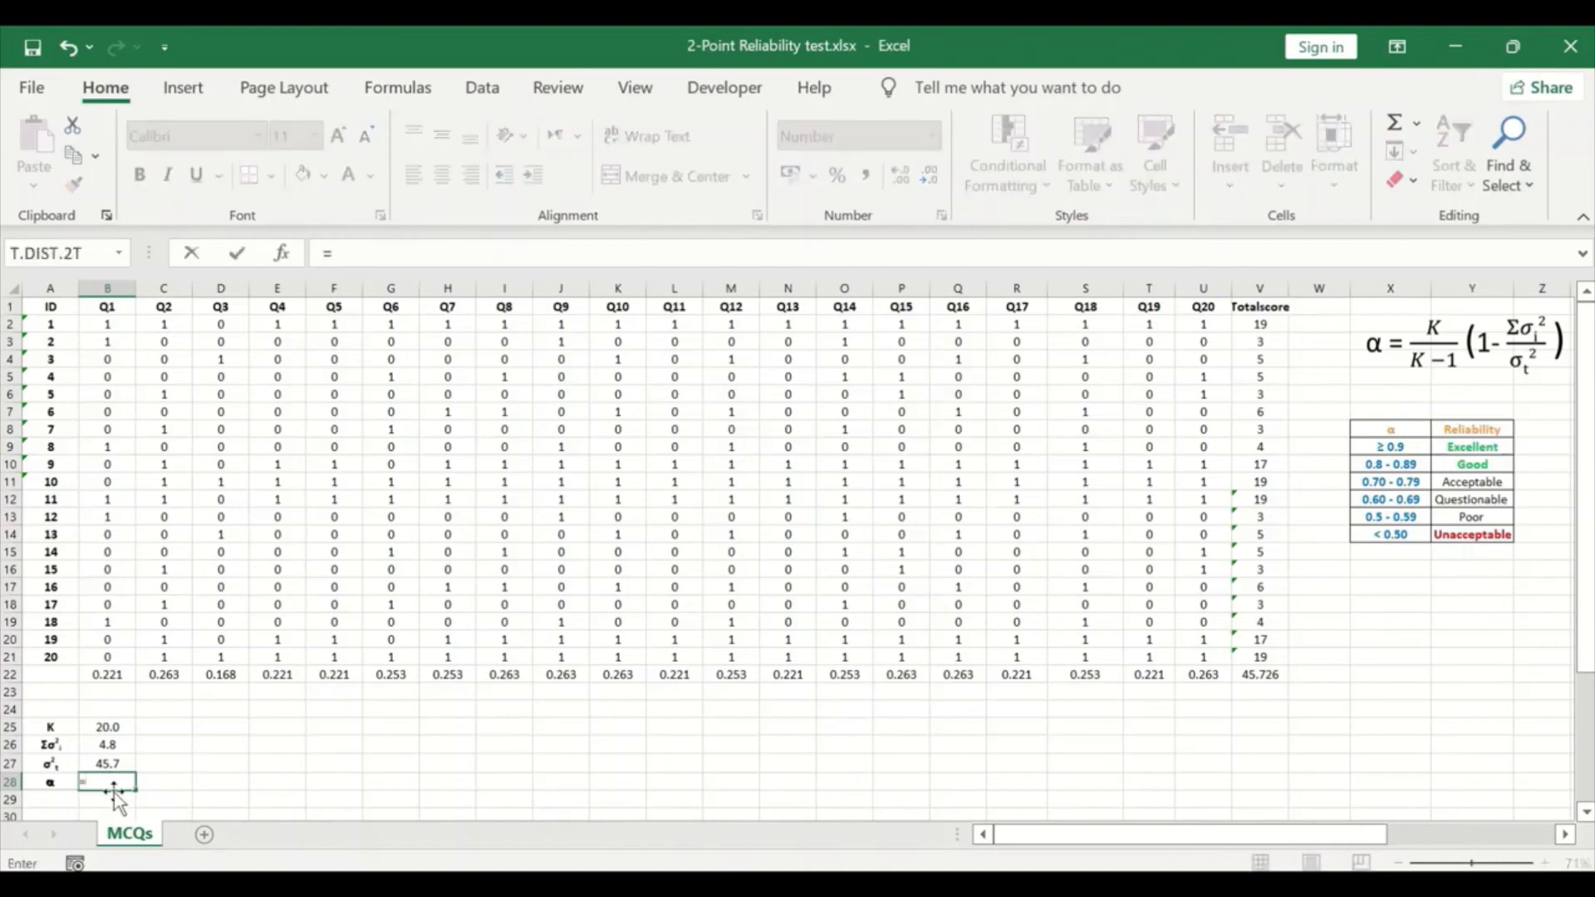
pyautogui.write('(')
pyautogui.write('*')
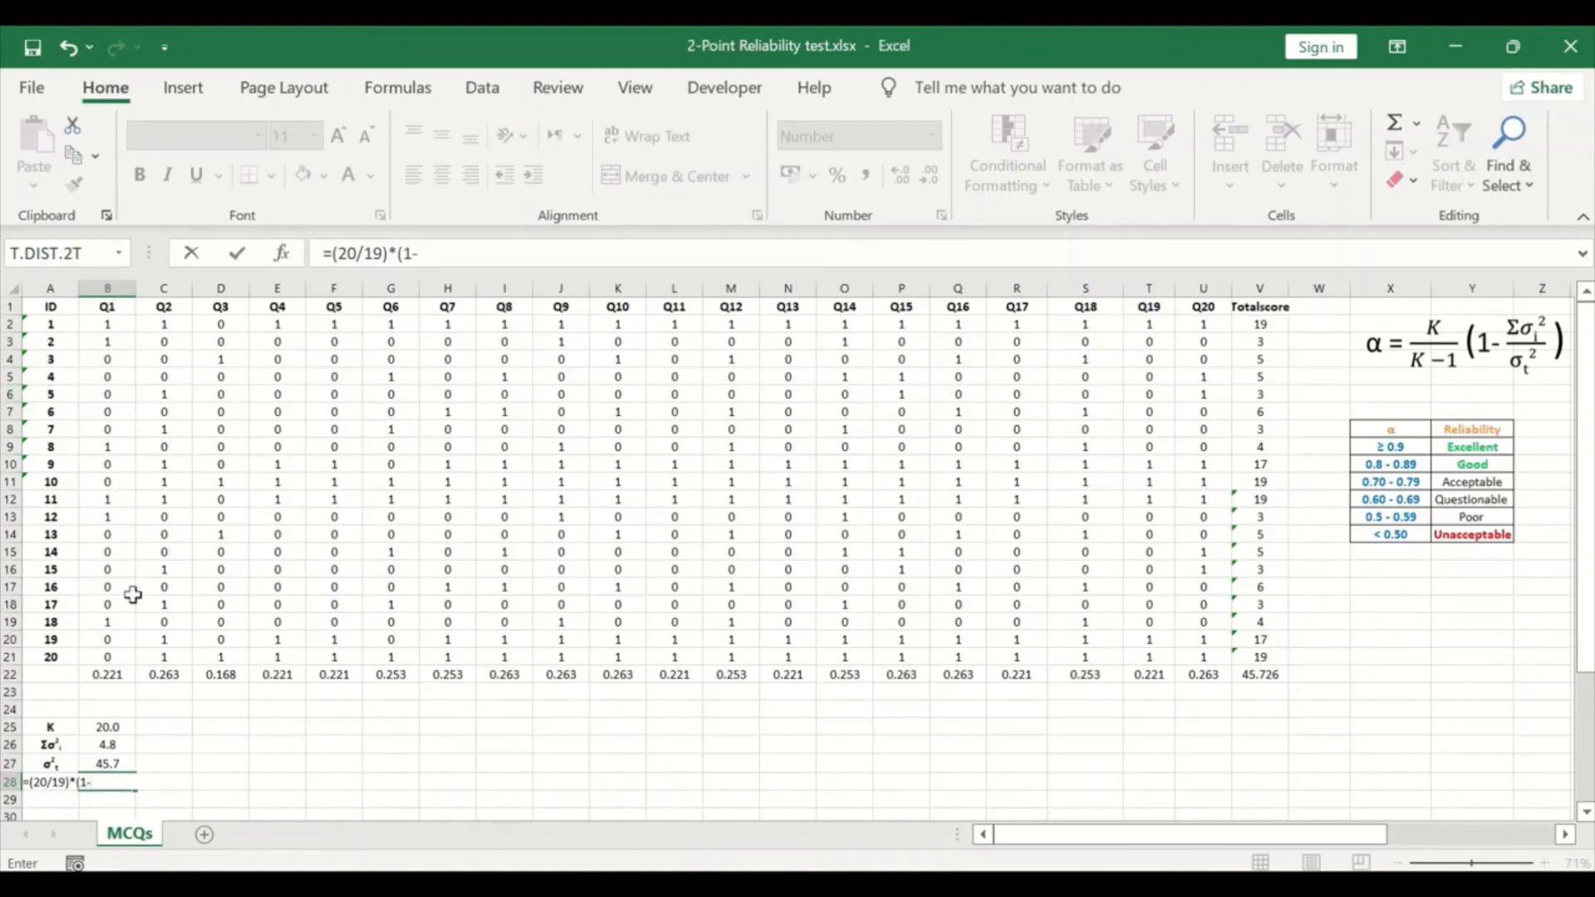
pyautogui.click(113, 748)
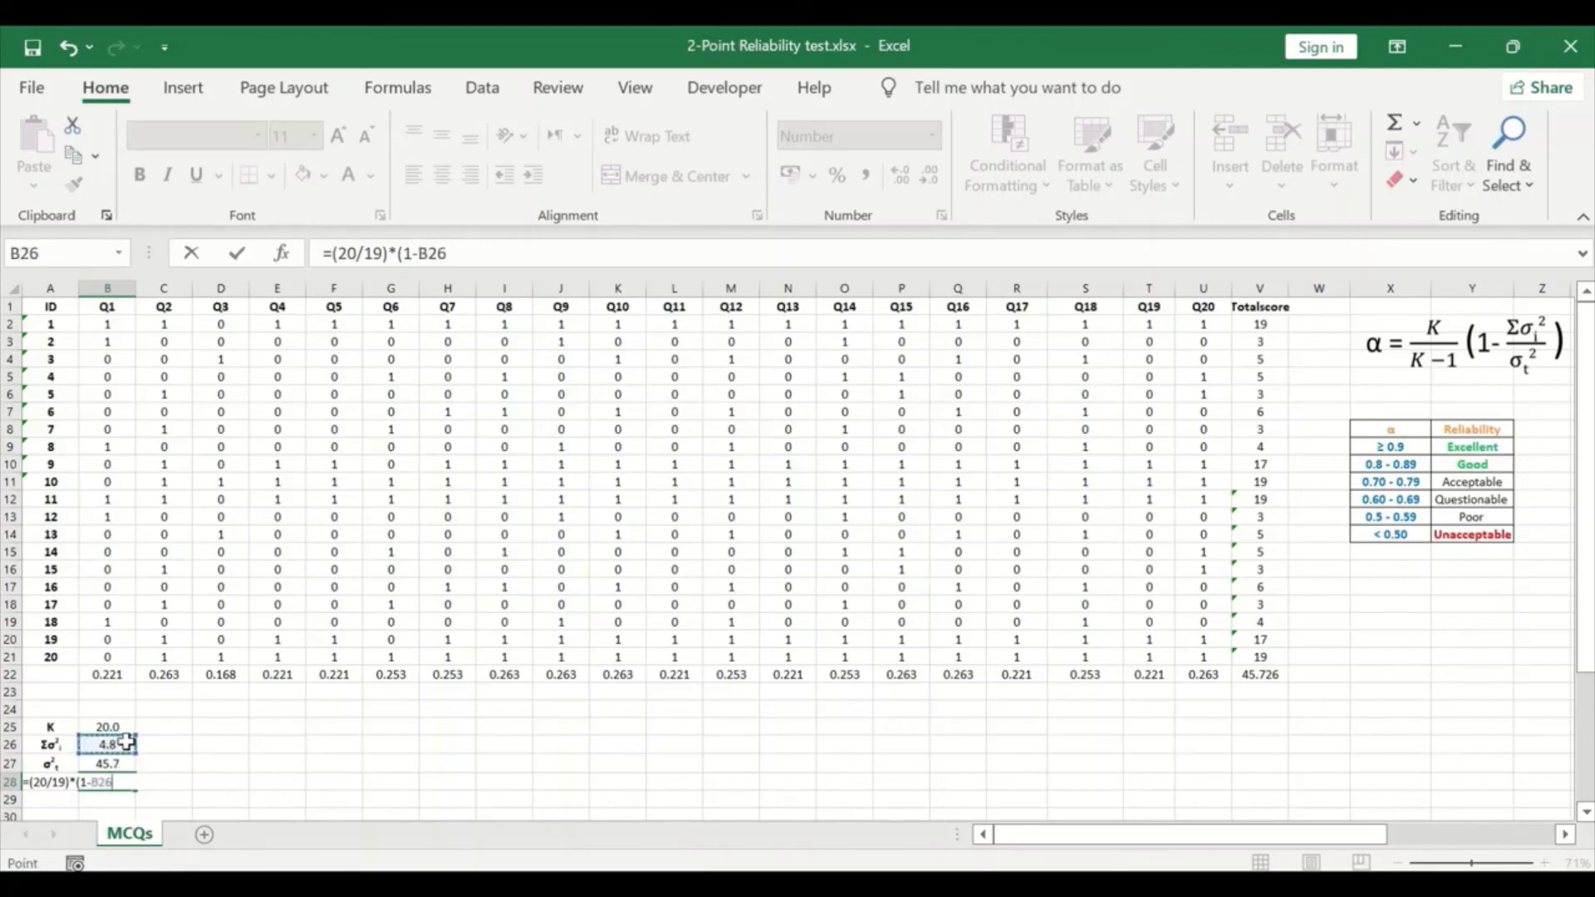
pyautogui.click(478, 257)
pyautogui.write('/')
pyautogui.click(107, 763)
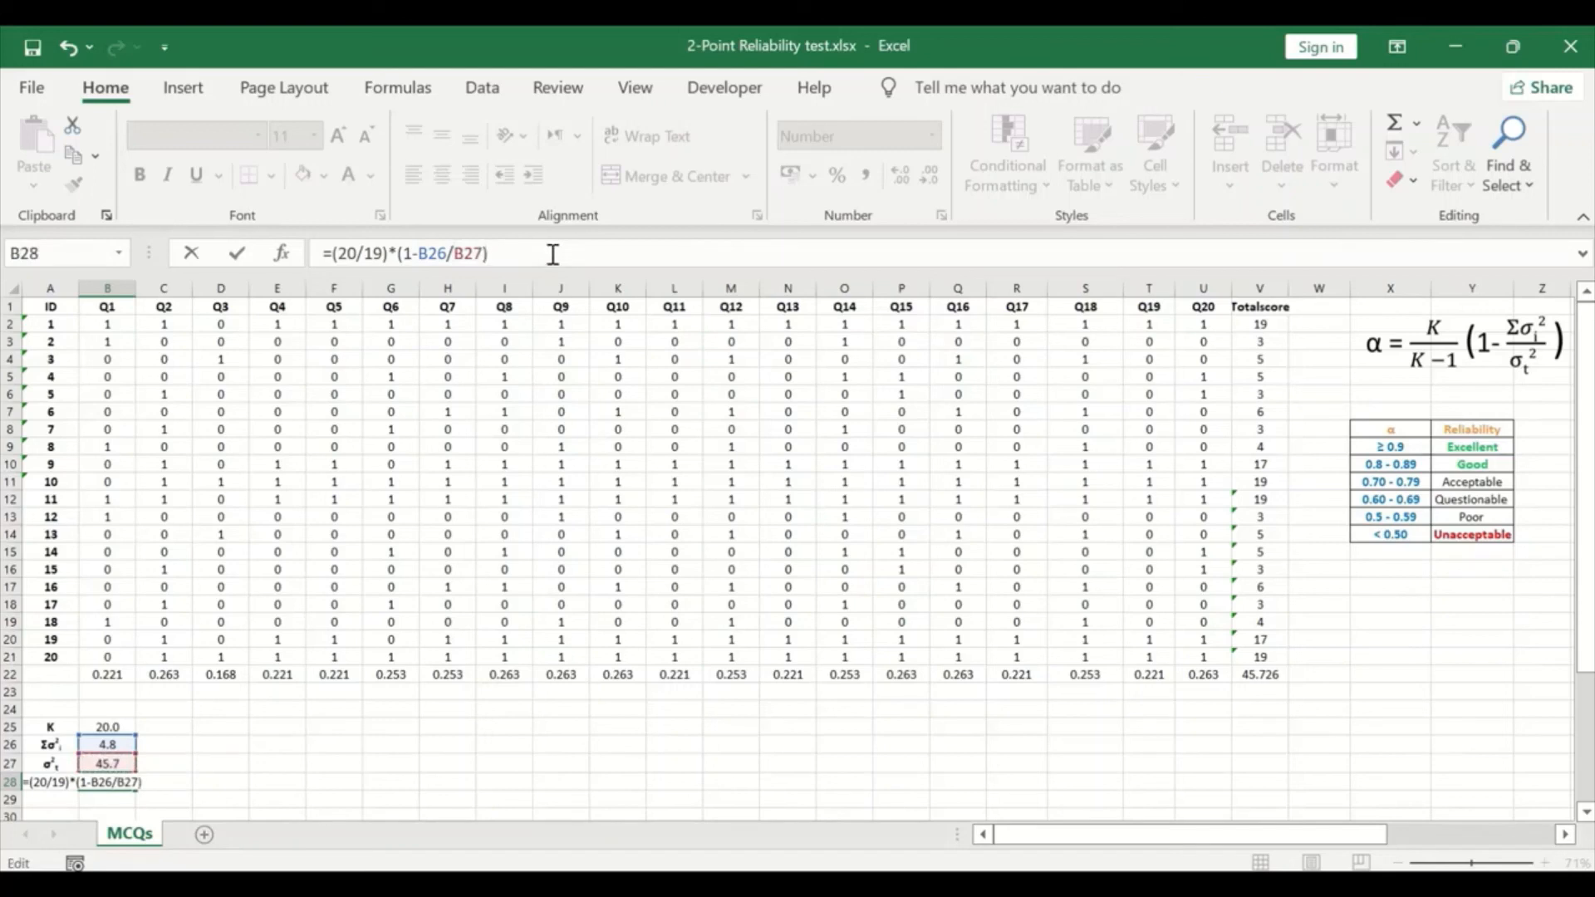
pyautogui.press('Return')
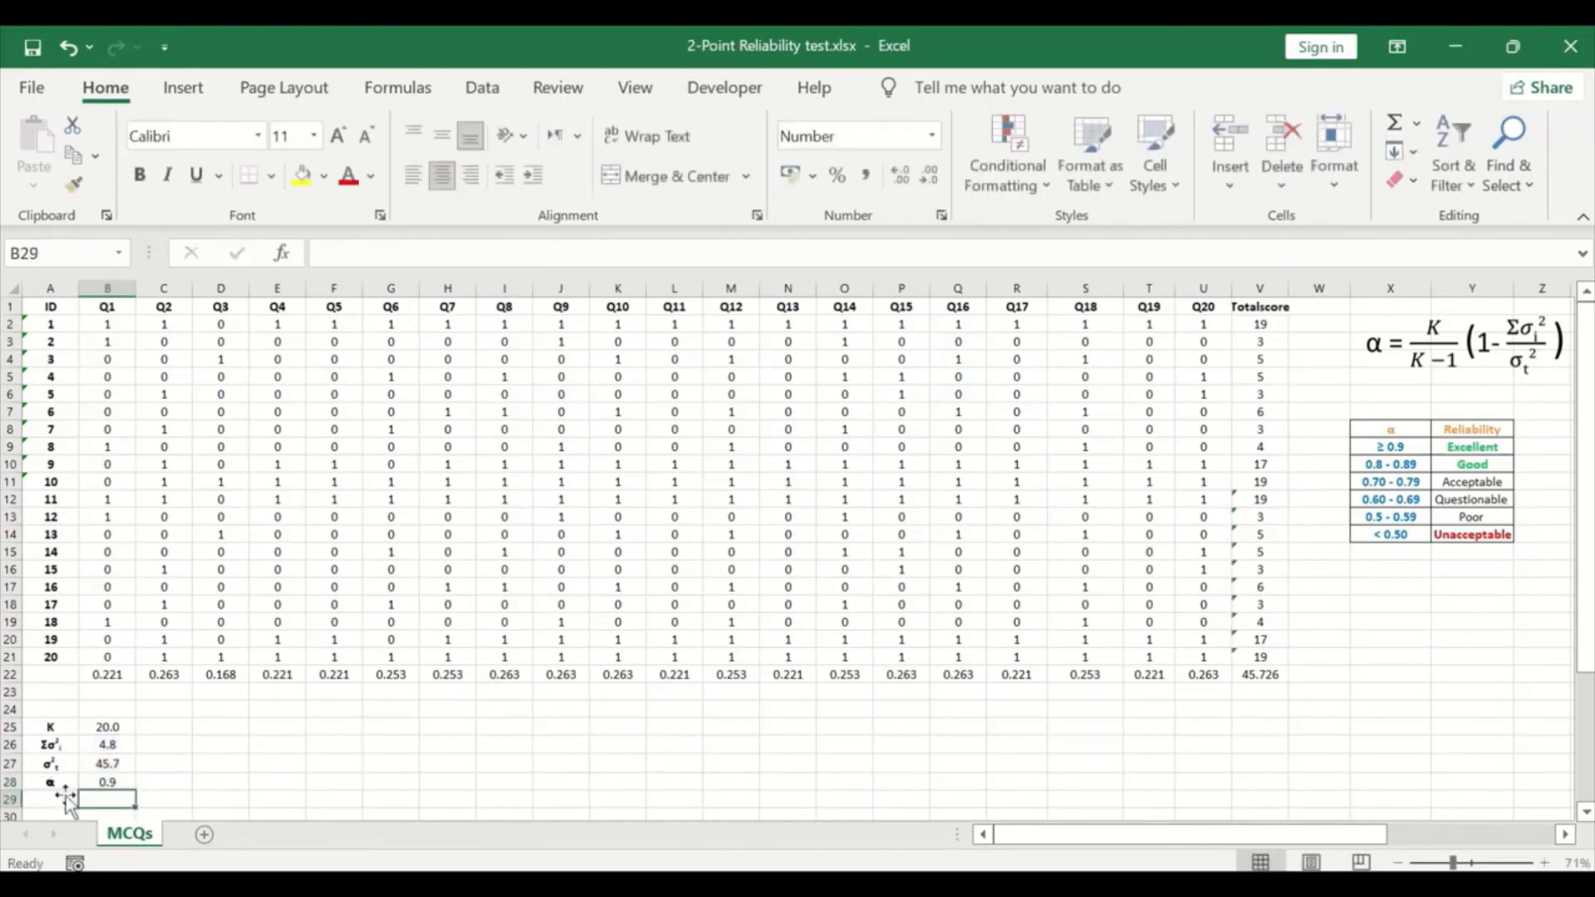
pyautogui.click(96, 781)
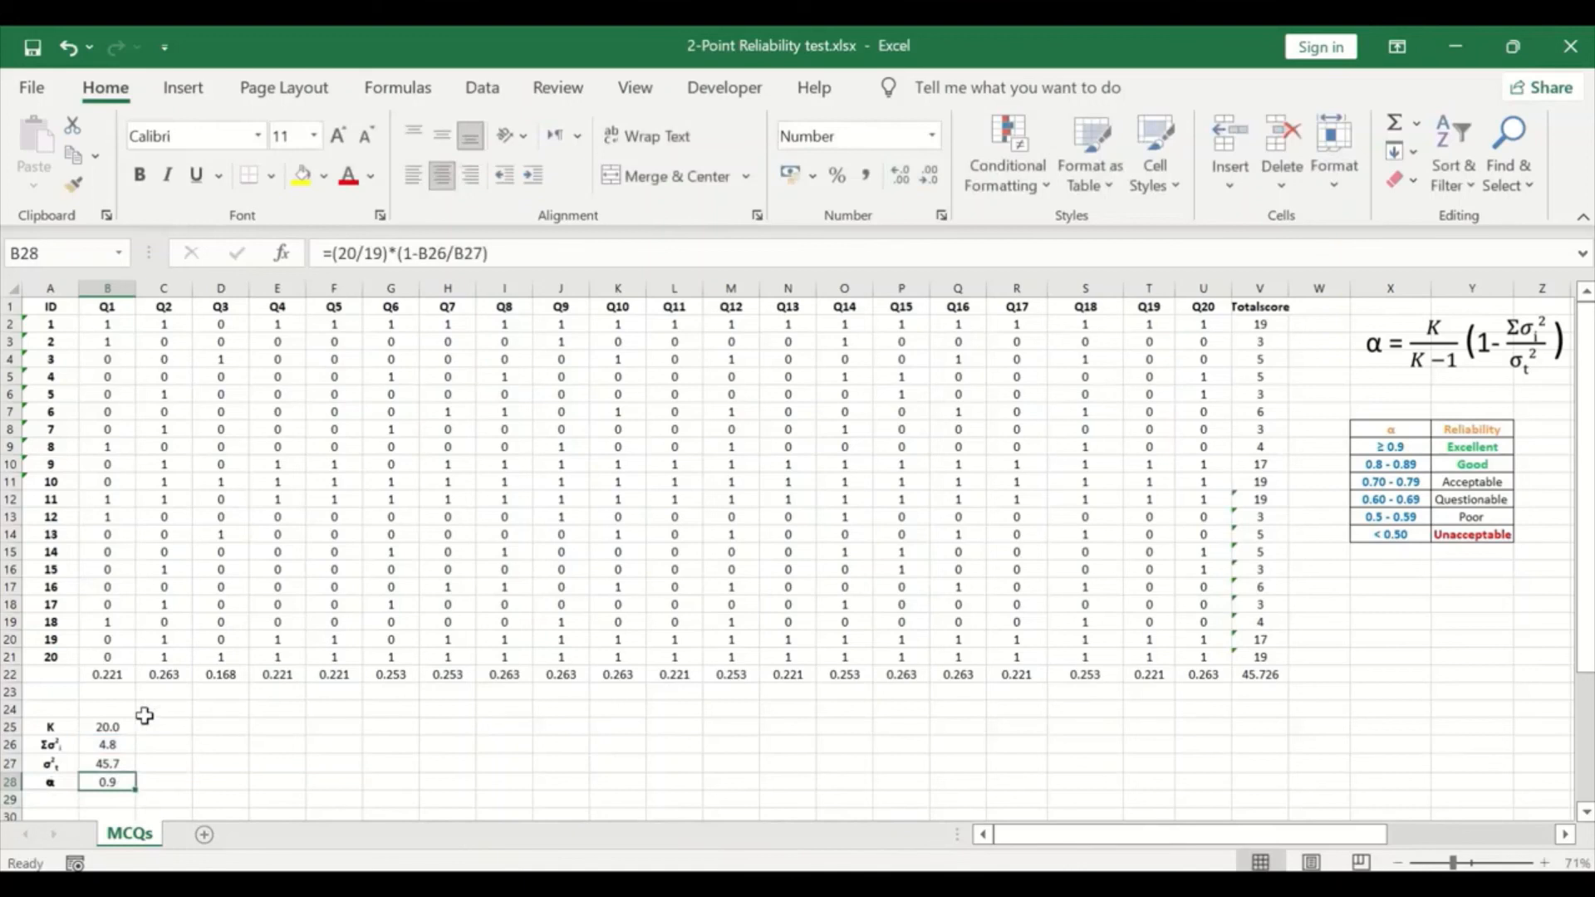
pyautogui.click(908, 184)
# Step: Examine the reliability table beside the data, enlarged, to interpret the calculated alpha
pyautogui.moveTo(1188, 834); pyautogui.dragTo(1311, 835)
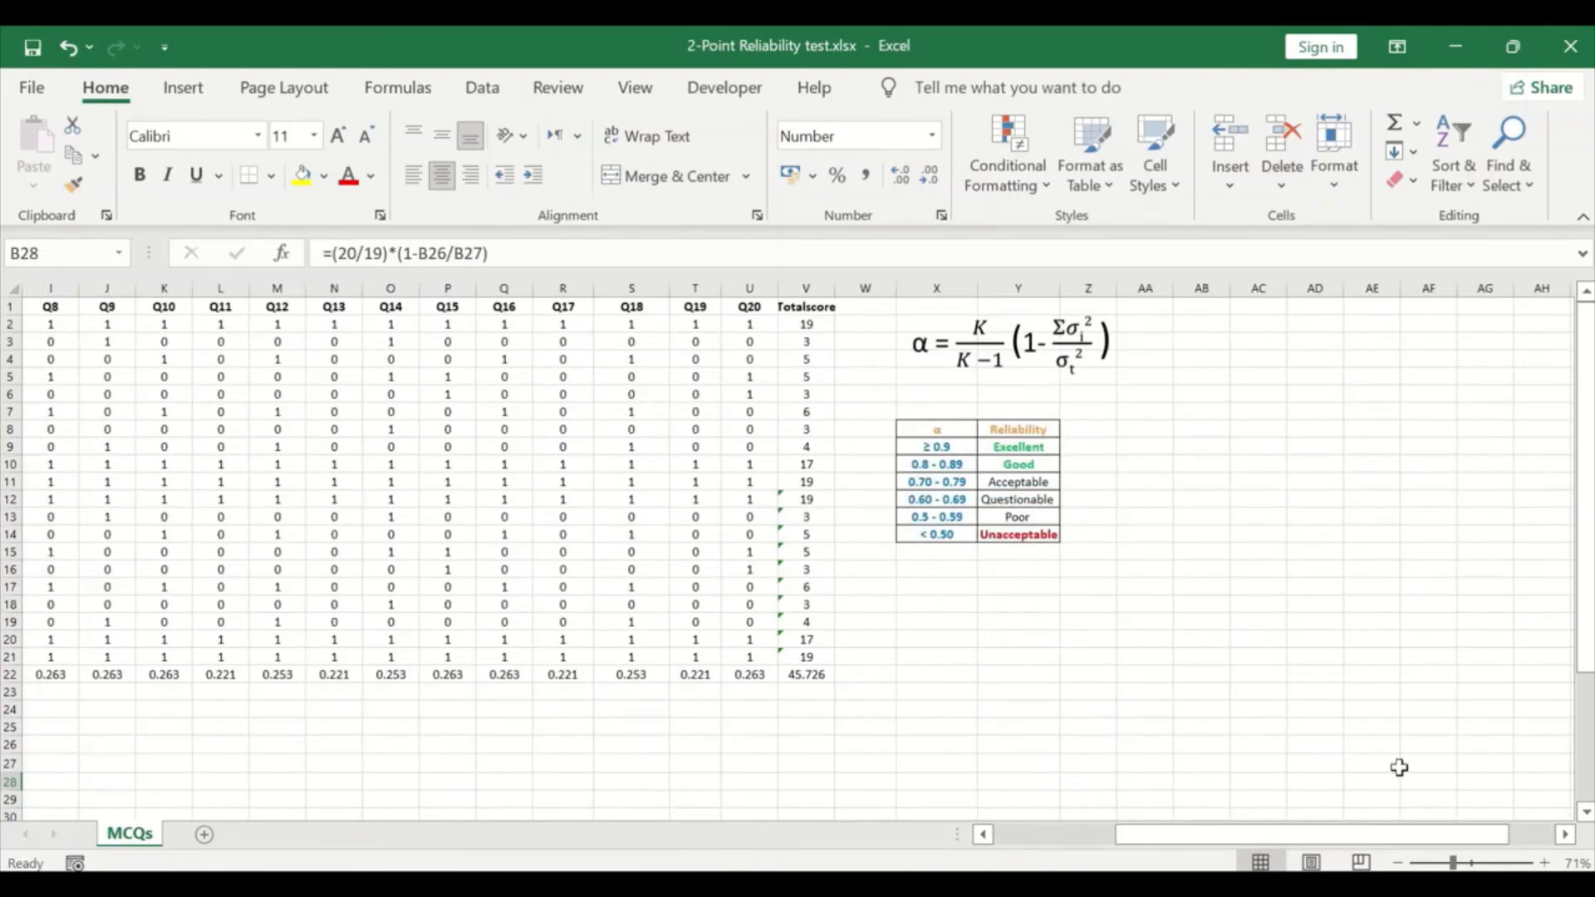
pyautogui.scroll(2, 1280, 667)
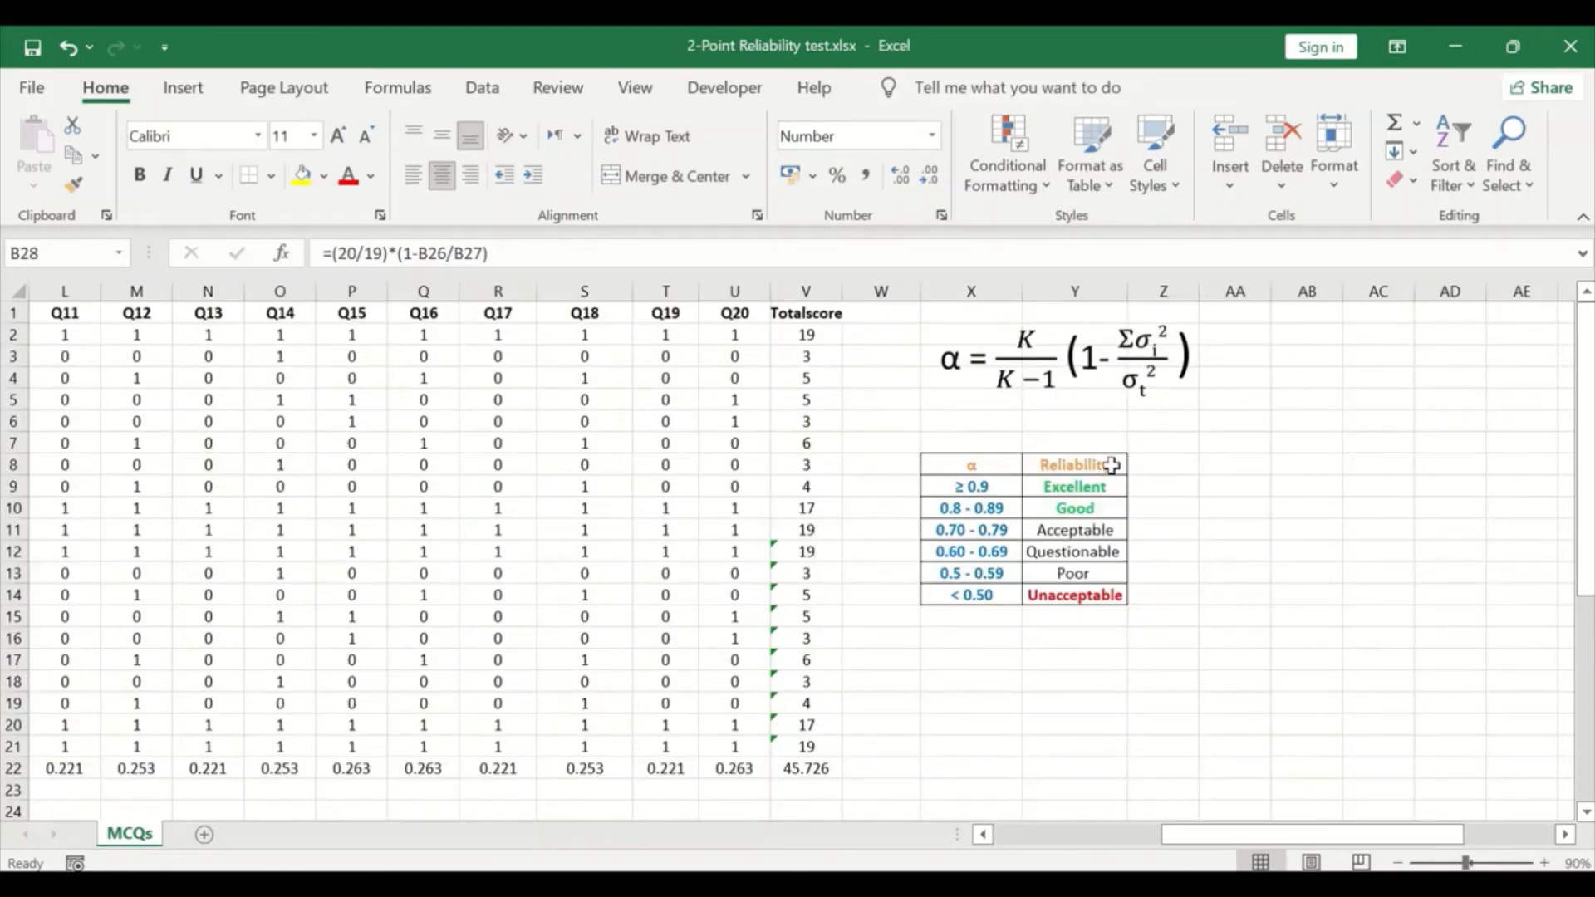
pyautogui.hscroll(-1, 1199, 790)
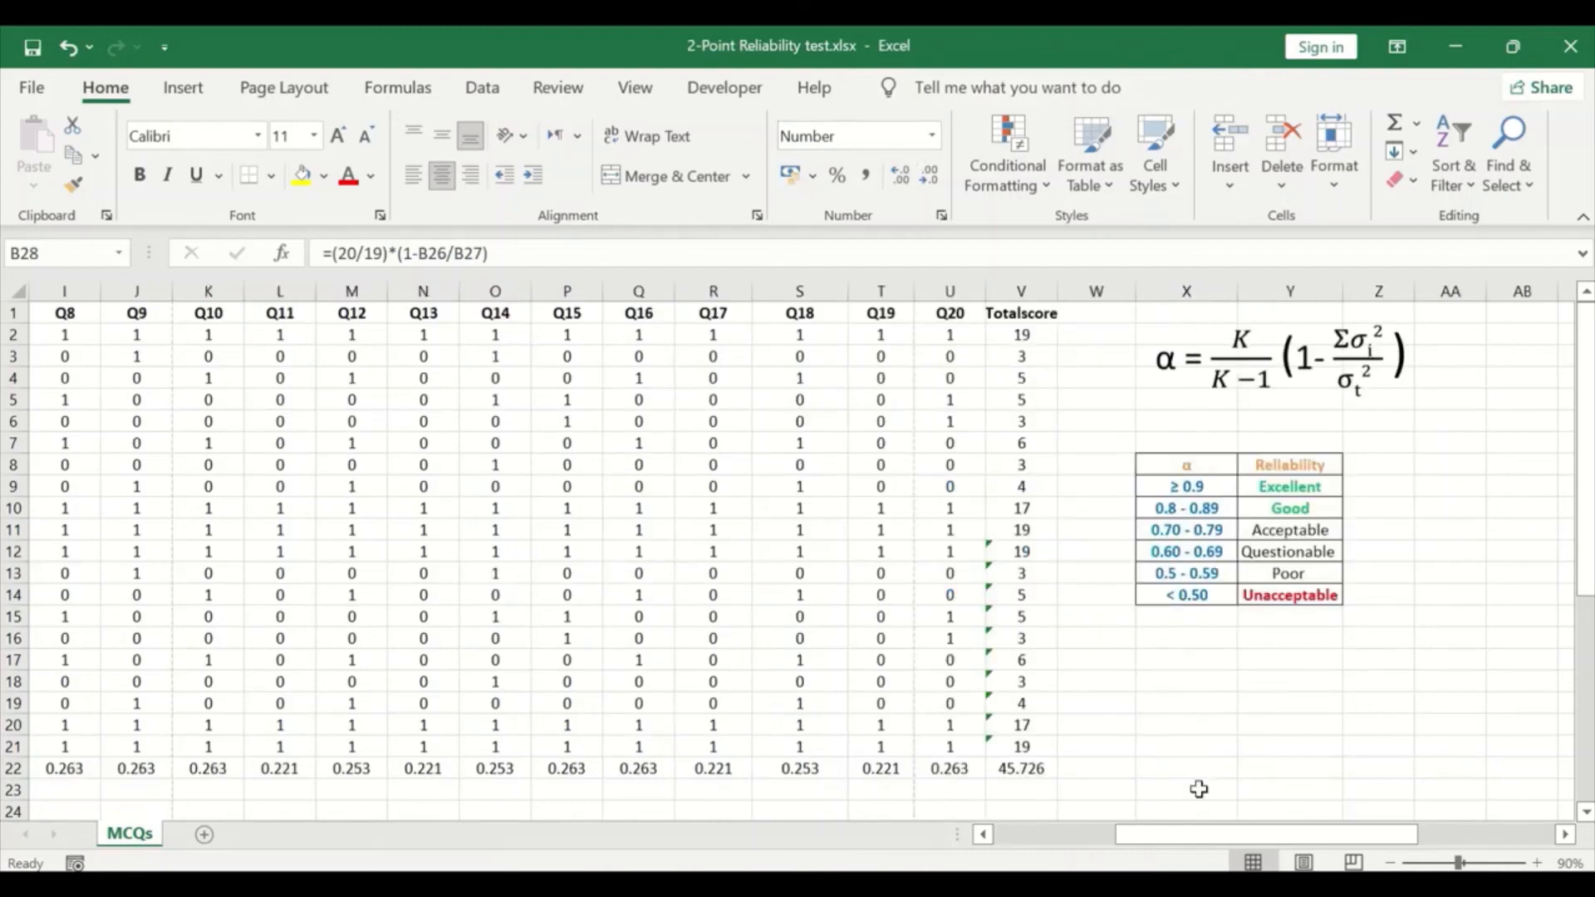